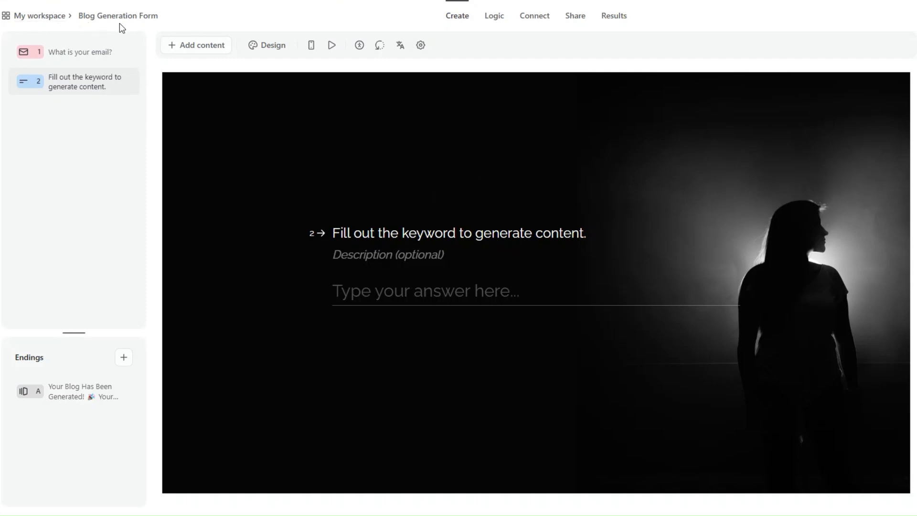
# - Preview the Typeform email and keyword questions, then check the Airtable record's Blog Post URL
pyautogui.click(101, 60)
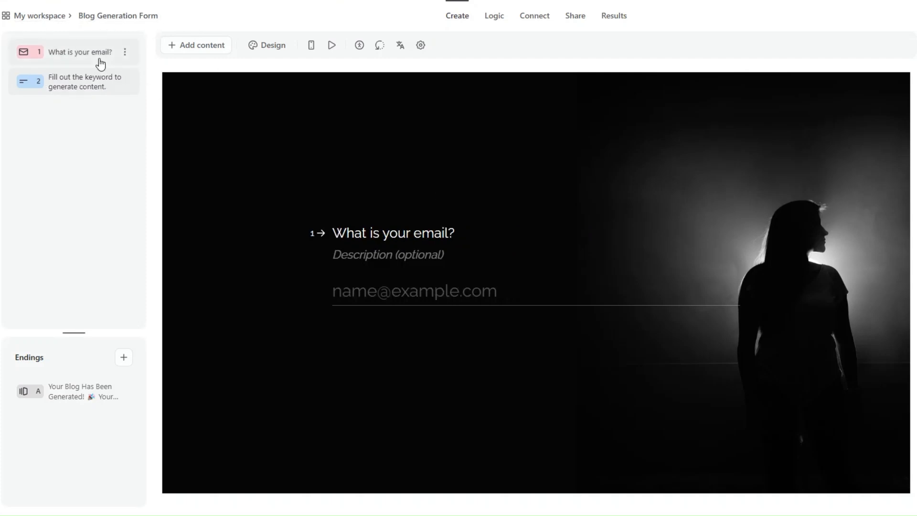
pyautogui.click(88, 83)
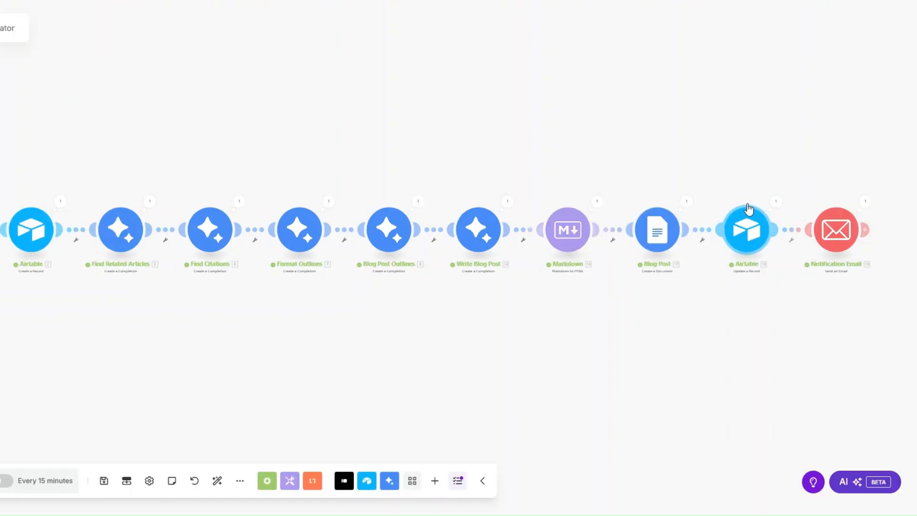
pyautogui.click(350, 1)
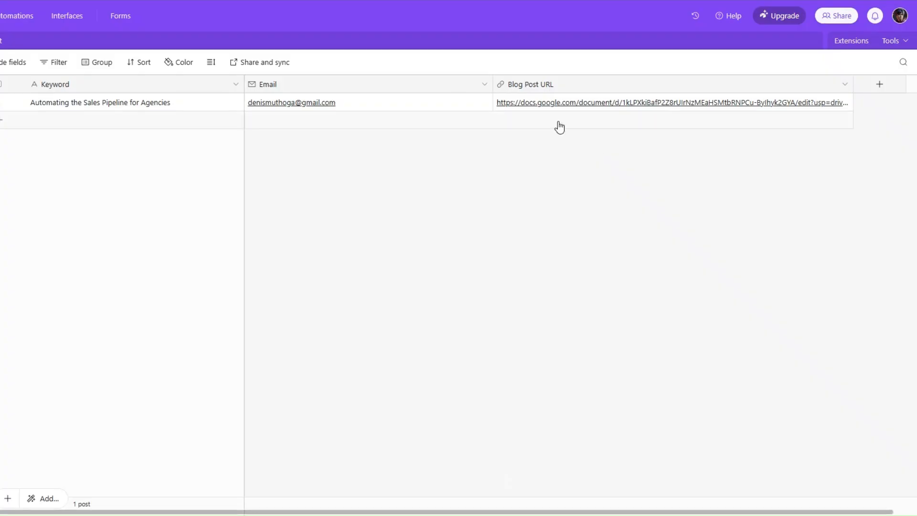
pyautogui.click(406, 1)
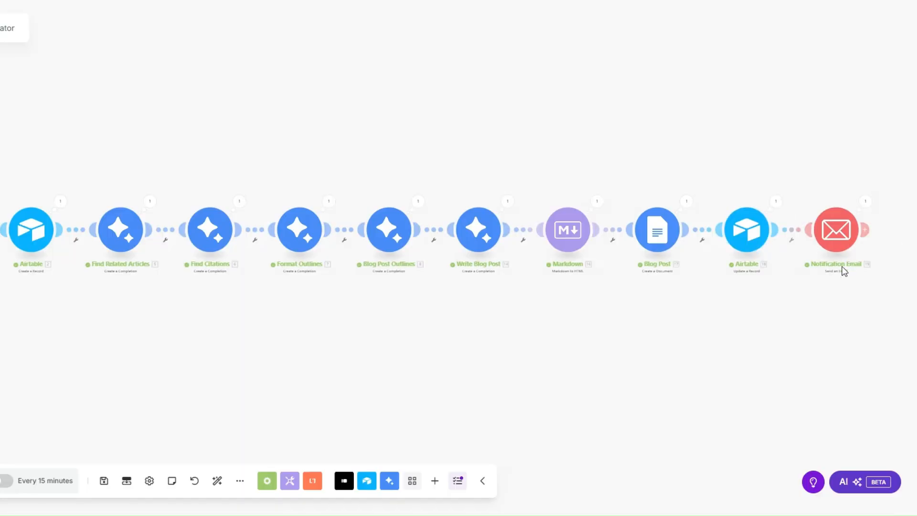
# - Review the Notification Email run output's subject and body, and select its Google Docs link
pyautogui.click(867, 204)
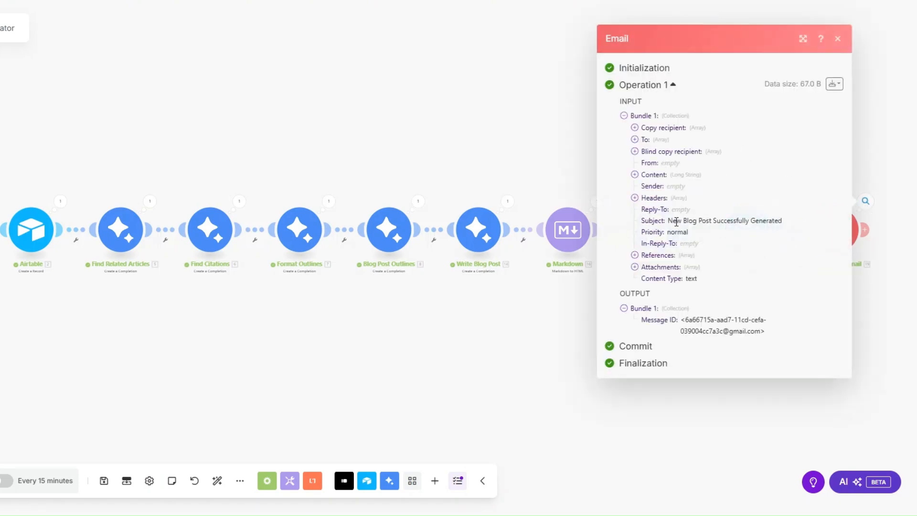
pyautogui.moveTo(668, 221); pyautogui.dragTo(790, 223)
pyautogui.click(635, 174)
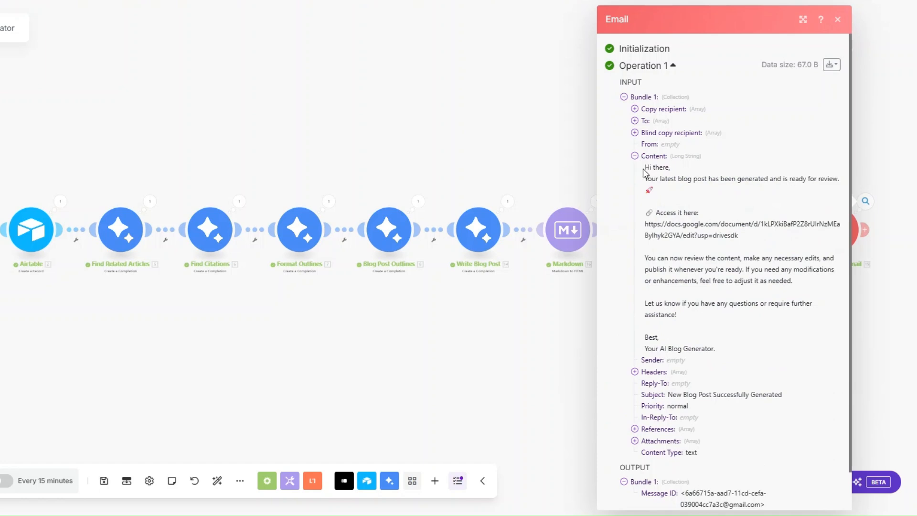
pyautogui.moveTo(656, 189); pyautogui.dragTo(704, 287)
pyautogui.moveTo(648, 224); pyautogui.dragTo(739, 236)
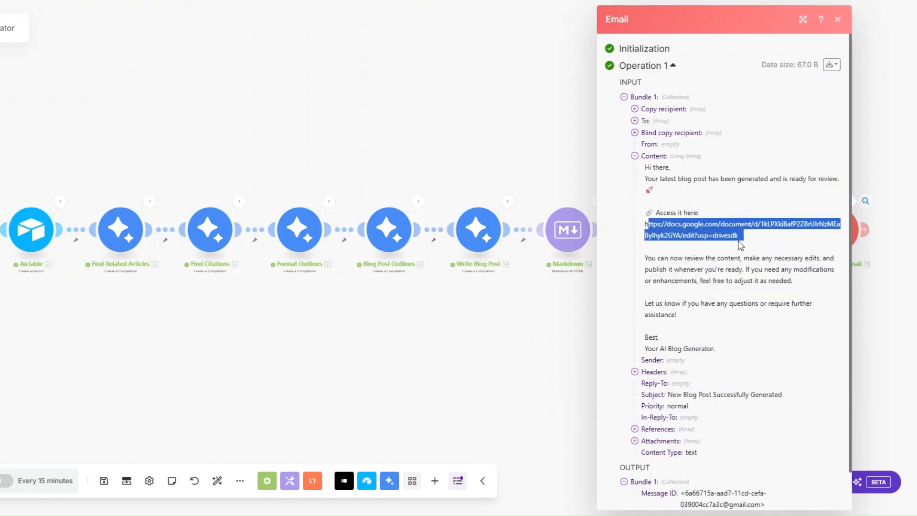
pyautogui.click(561, 310)
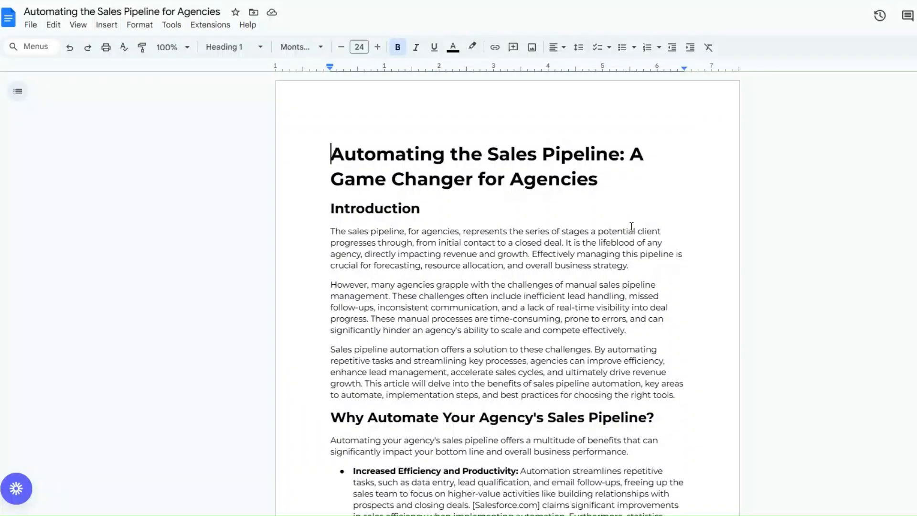
# - Read the generated Google Doc article down to its Conclusion and back
pyautogui.scroll(-18, 597, 228)
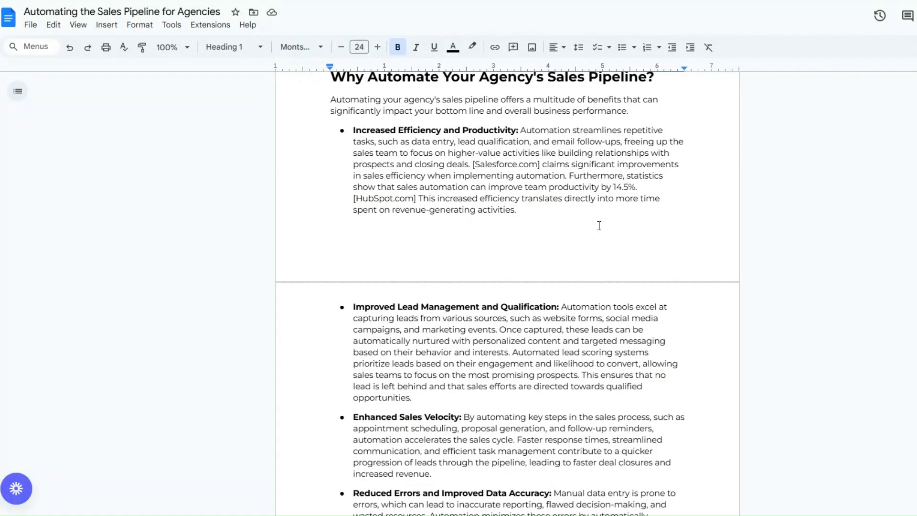
pyautogui.scroll(-20, 599, 225)
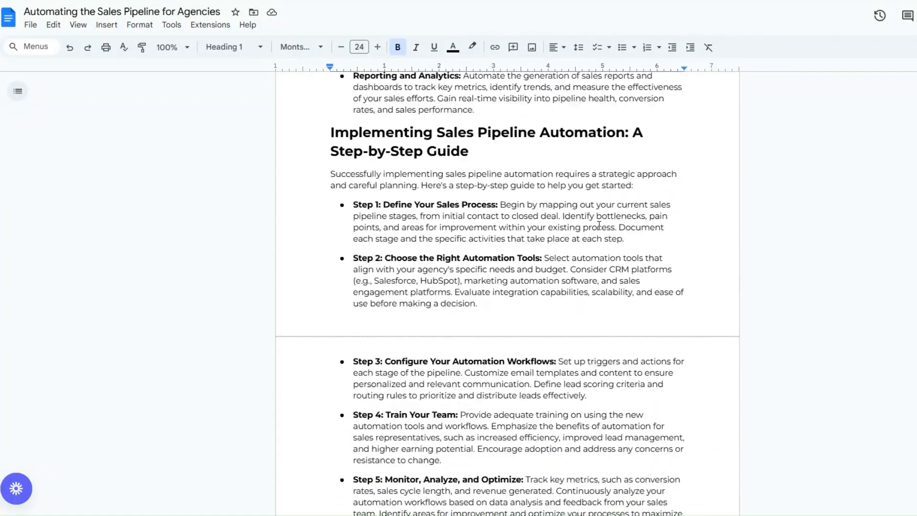
pyautogui.scroll(-6, 599, 226)
pyautogui.scroll(3, 599, 225)
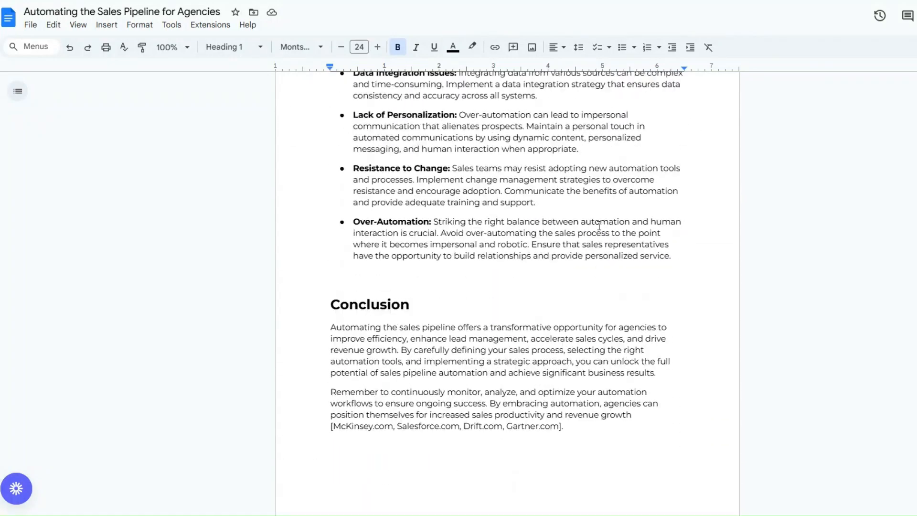
pyautogui.scroll(-3, 599, 225)
pyautogui.scroll(20, 599, 226)
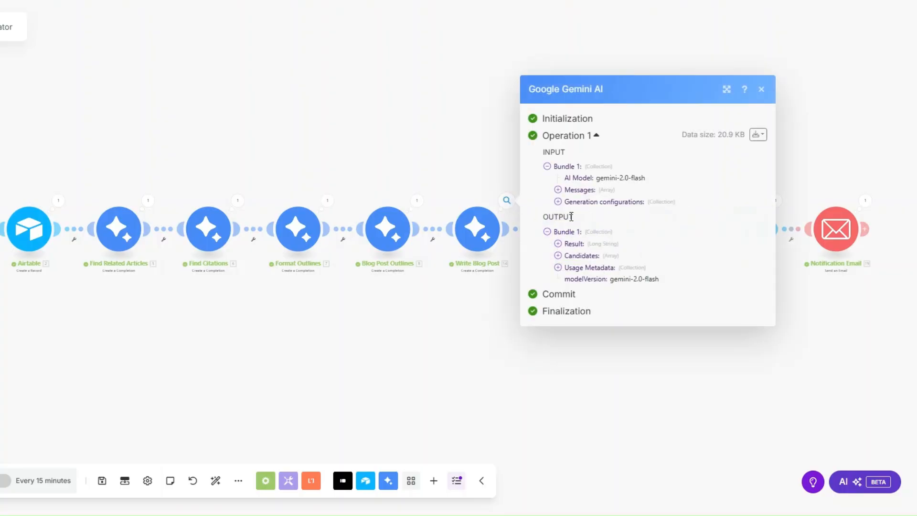
# - Expand the Gemini module's Result and read through the full generated article text
pyautogui.click(558, 244)
pyautogui.moveTo(567, 185); pyautogui.dragTo(692, 404)
pyautogui.click(635, 349)
pyautogui.scroll(4, 594, 296)
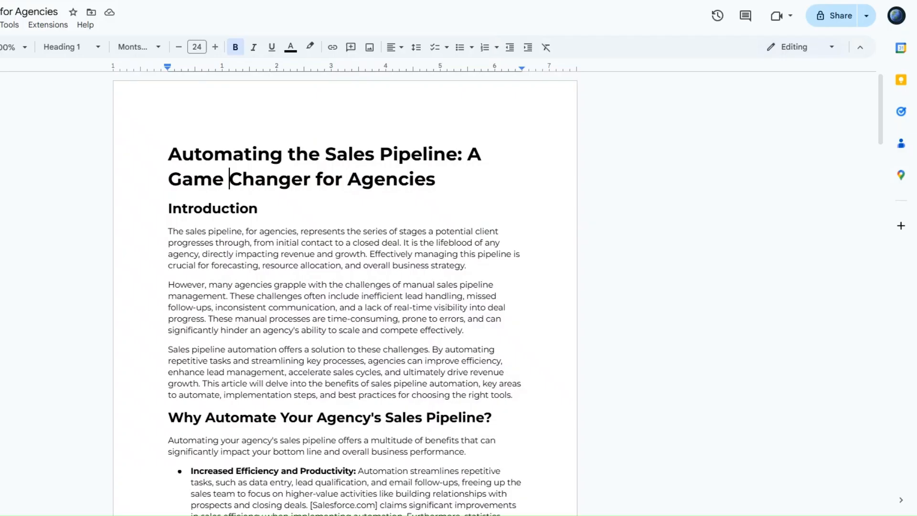
pyautogui.scroll(-20, 415, 348)
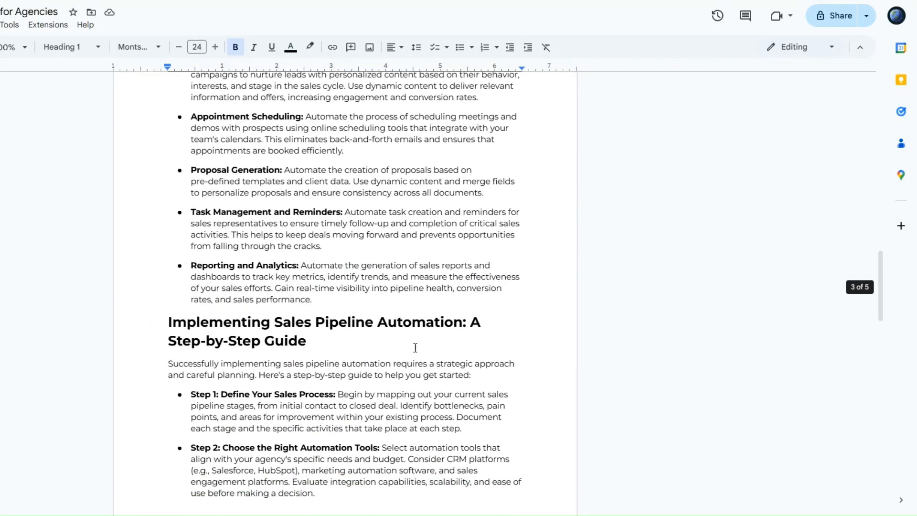
# - Scroll the Google Doc to its end, then preview the Typeform email question
pyautogui.scroll(-10, 415, 348)
pyautogui.scroll(20, 371, 247)
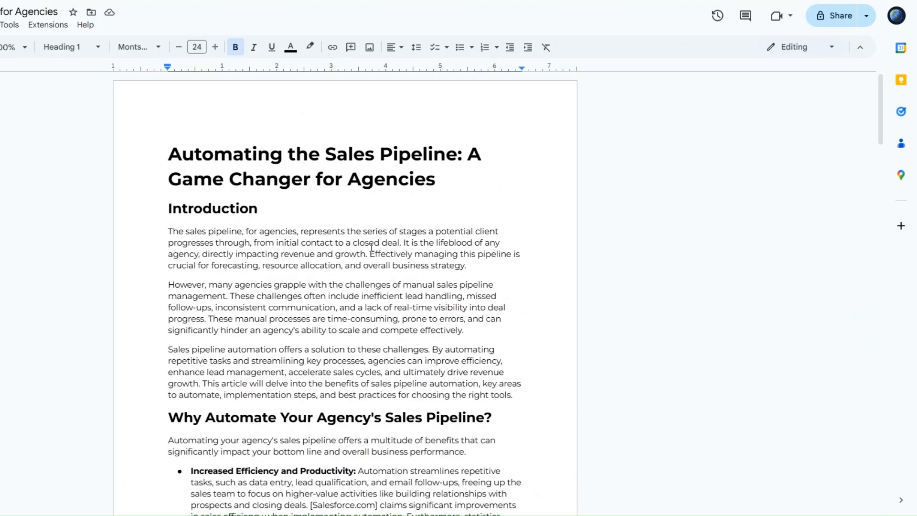
pyautogui.scroll(-15, 364, 282)
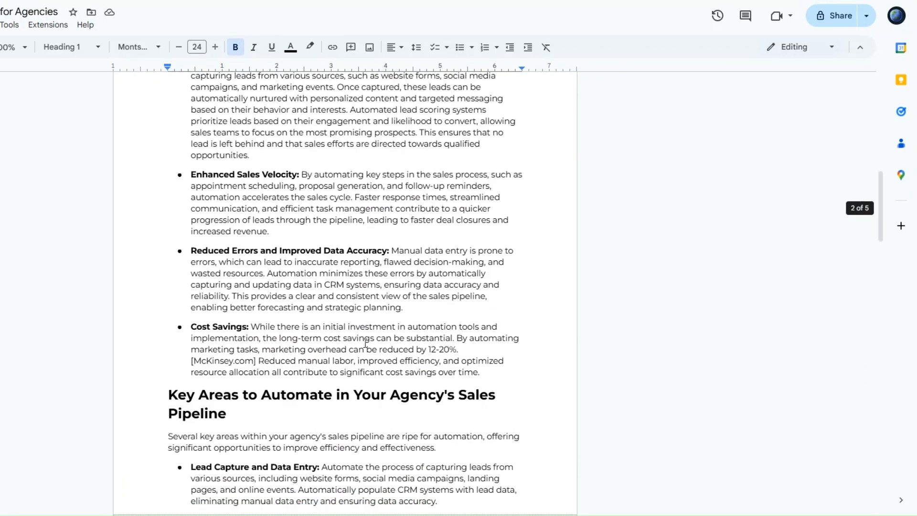
pyautogui.scroll(-15, 364, 343)
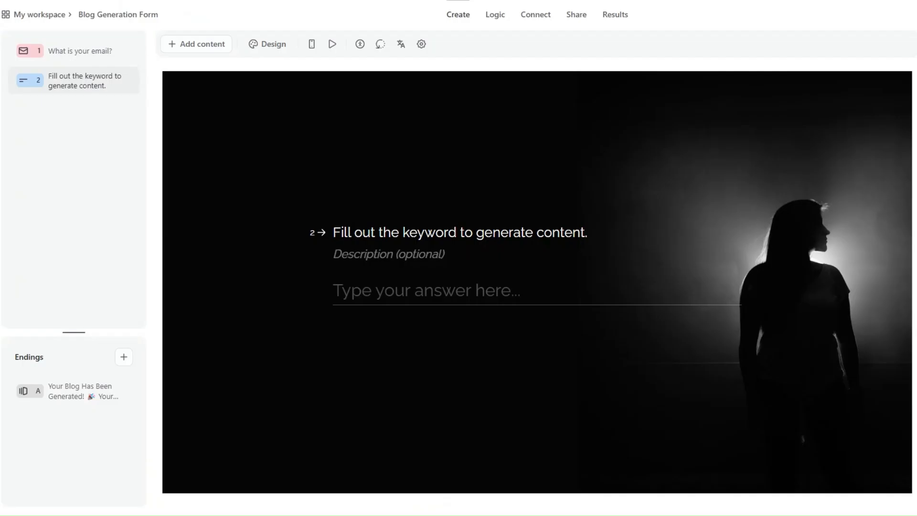
pyautogui.click(68, 53)
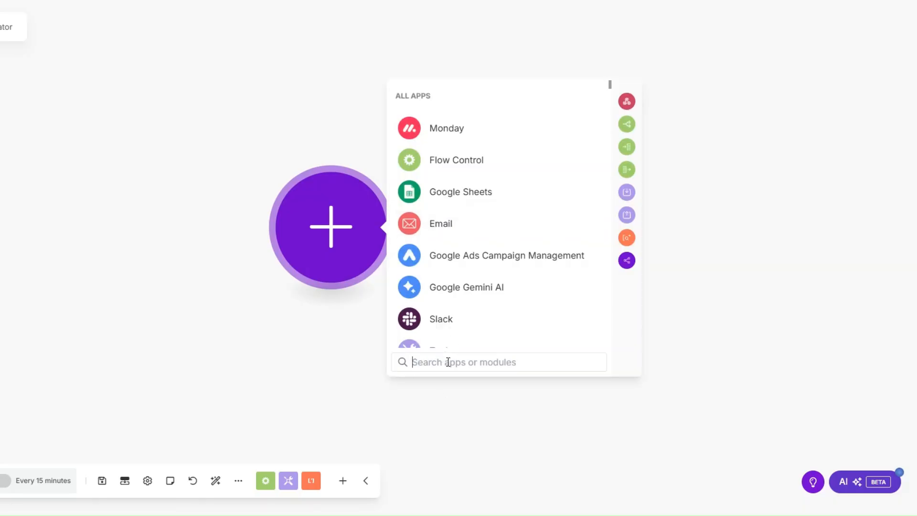
pyautogui.write('type')
pyautogui.click(458, 96)
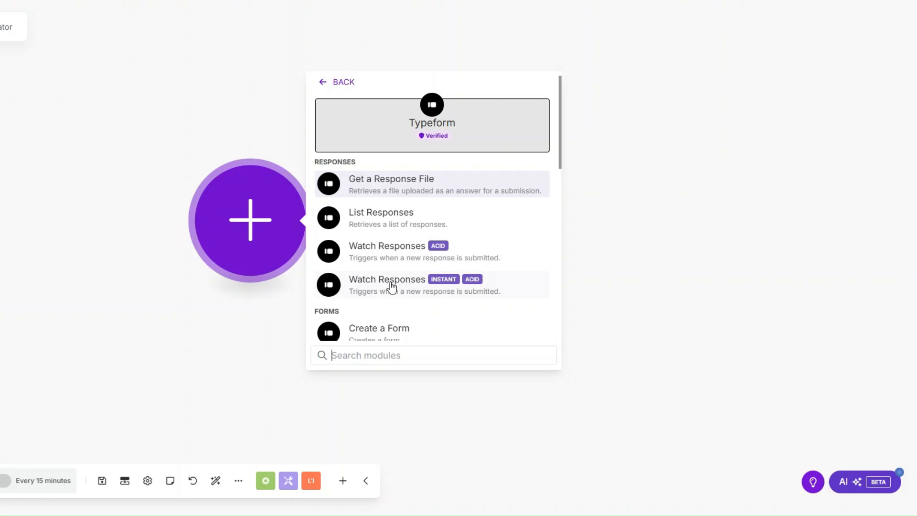
pyautogui.click(400, 256)
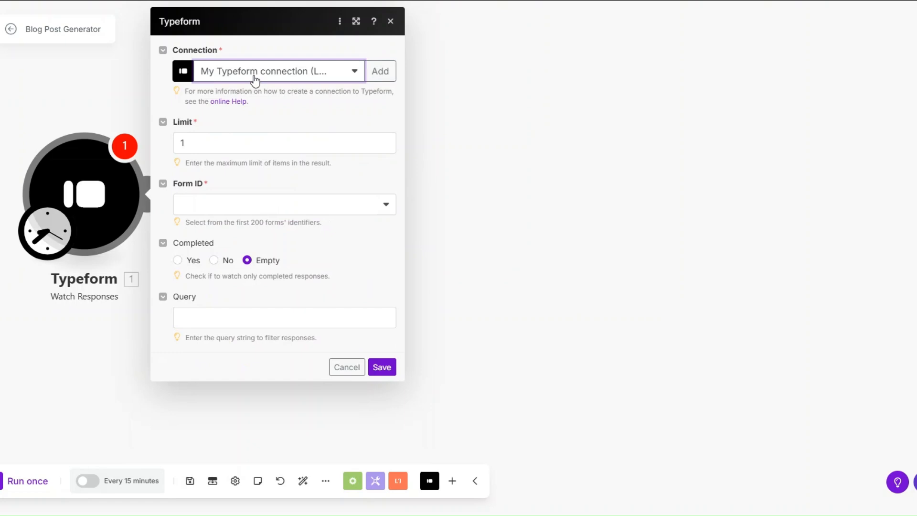
# - Save the Typeform trigger watching Blog Generation Form, starting from now on
pyautogui.click(379, 70)
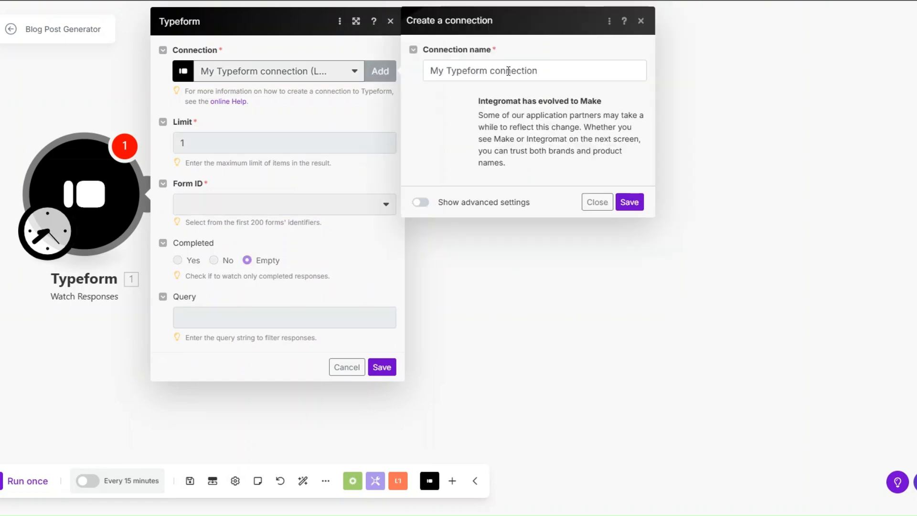
pyautogui.moveTo(539, 71); pyautogui.dragTo(429, 70)
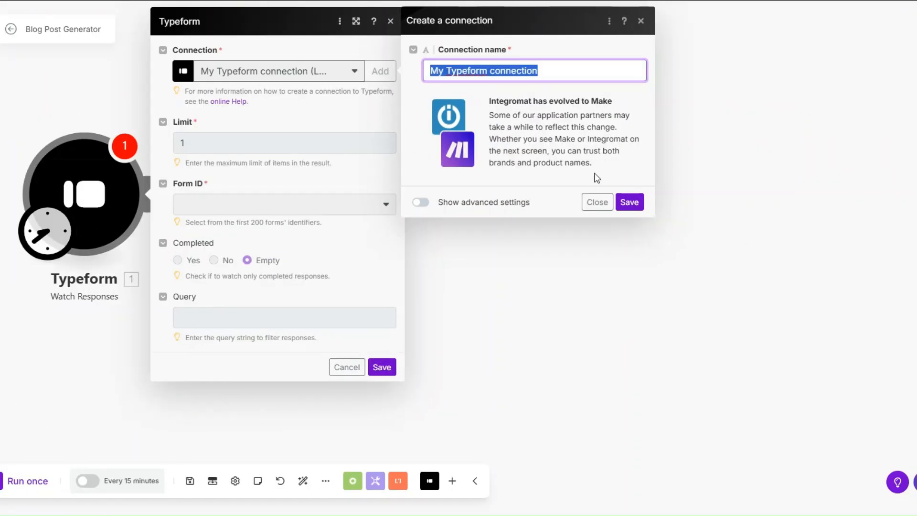
pyautogui.click(596, 202)
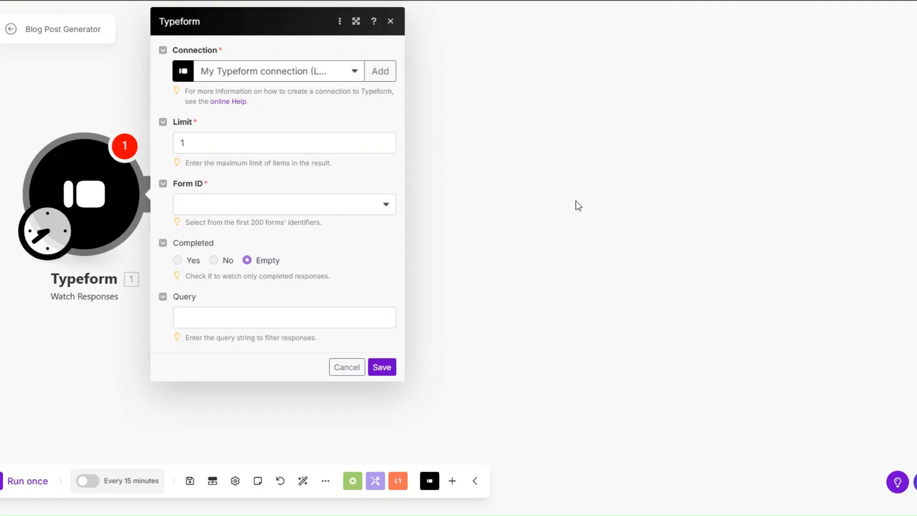
pyautogui.click(227, 147)
pyautogui.click(243, 202)
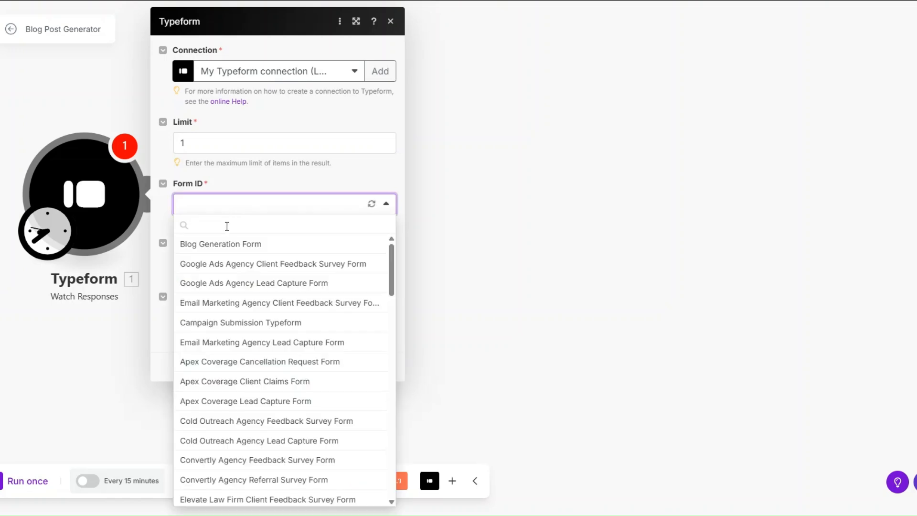
pyautogui.click(223, 245)
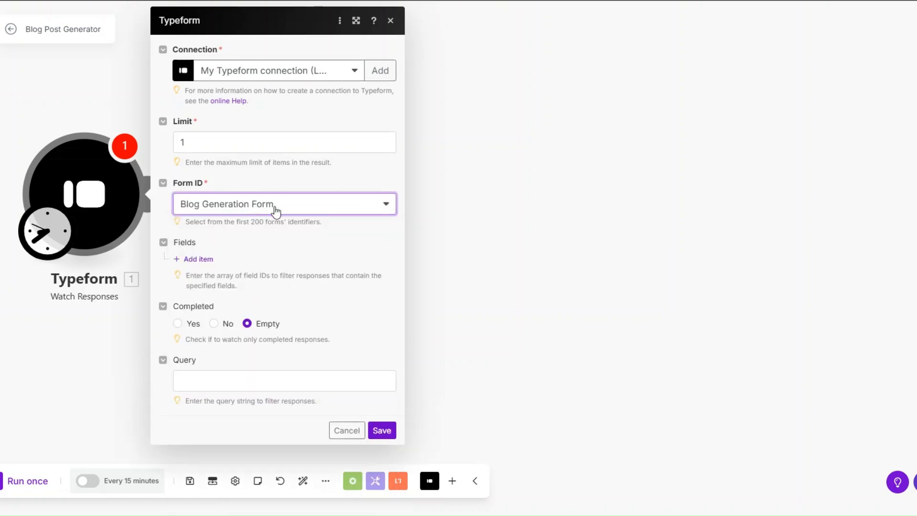
pyautogui.click(381, 430)
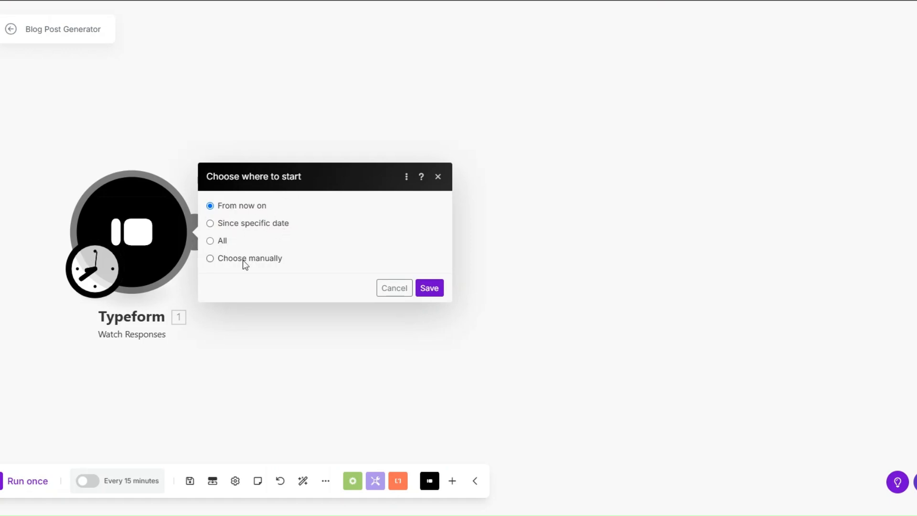
pyautogui.click(428, 289)
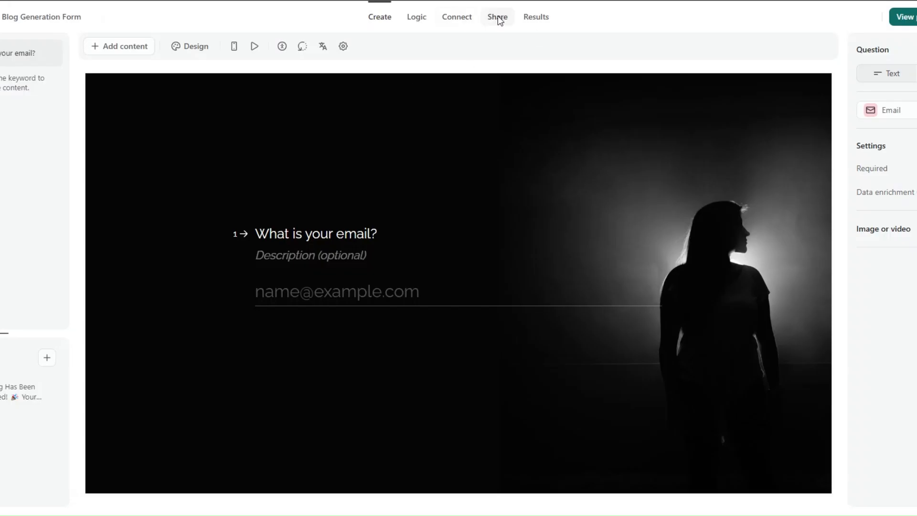
# - Submit a test response with an email and keyword 'Lead Generation Strategies for Agencies'
pyautogui.click(498, 16)
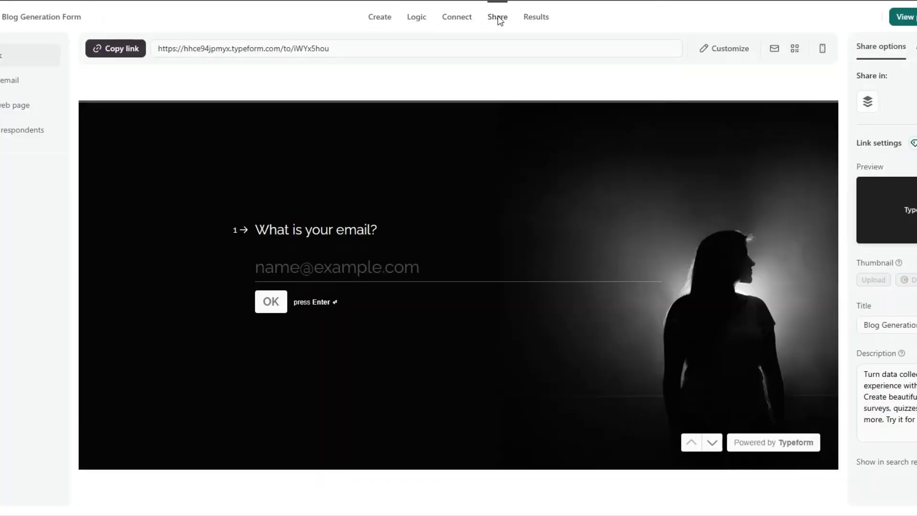
pyautogui.click(129, 49)
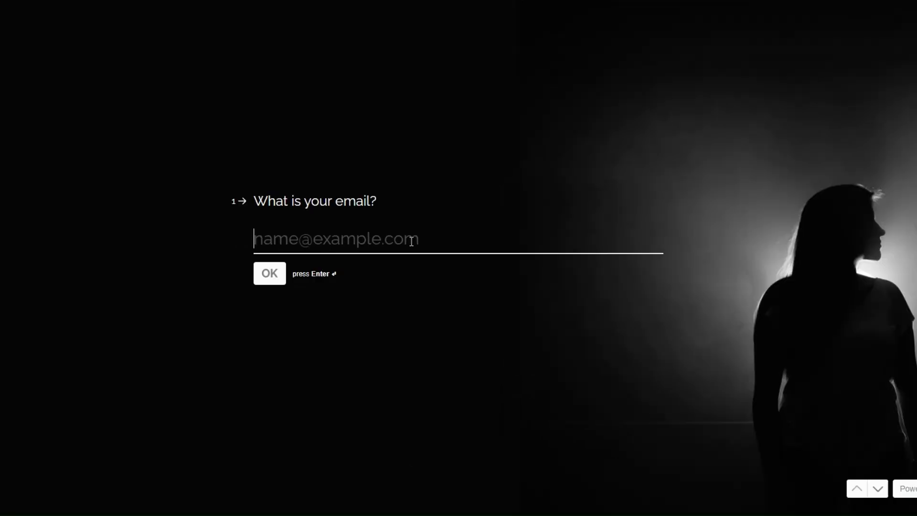
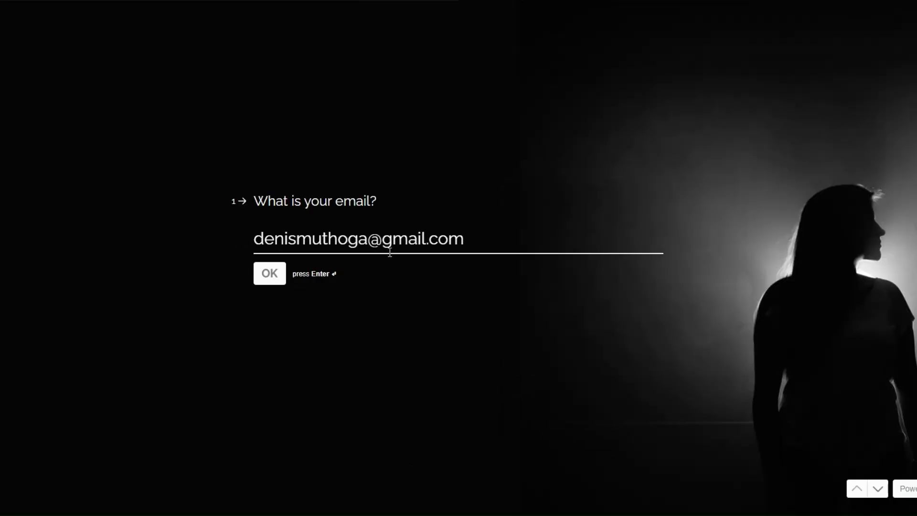
pyautogui.click(268, 273)
pyautogui.hotkey('ctrl', 'v')
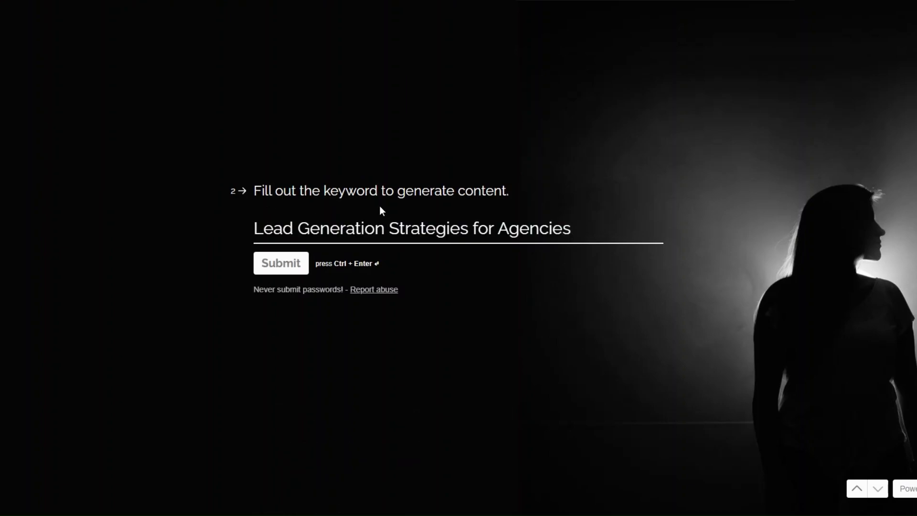
pyautogui.click(284, 262)
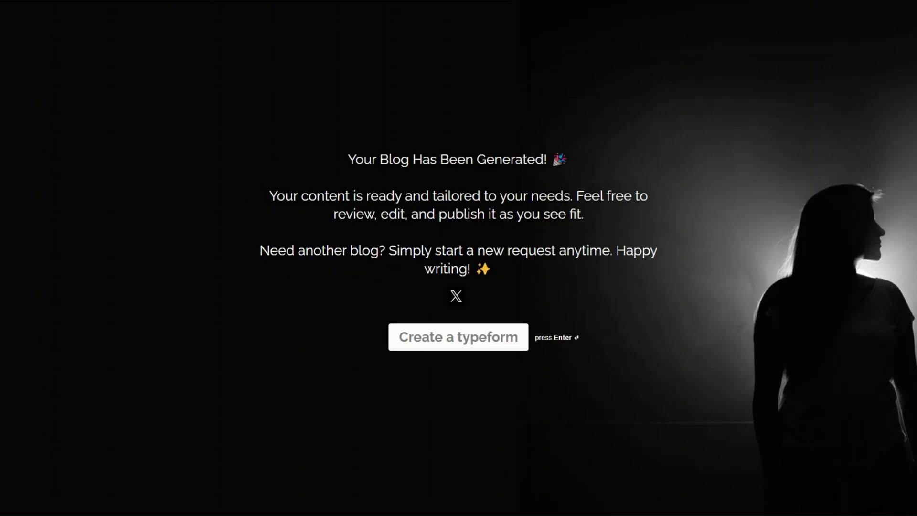
pyautogui.rightClick(193, 216)
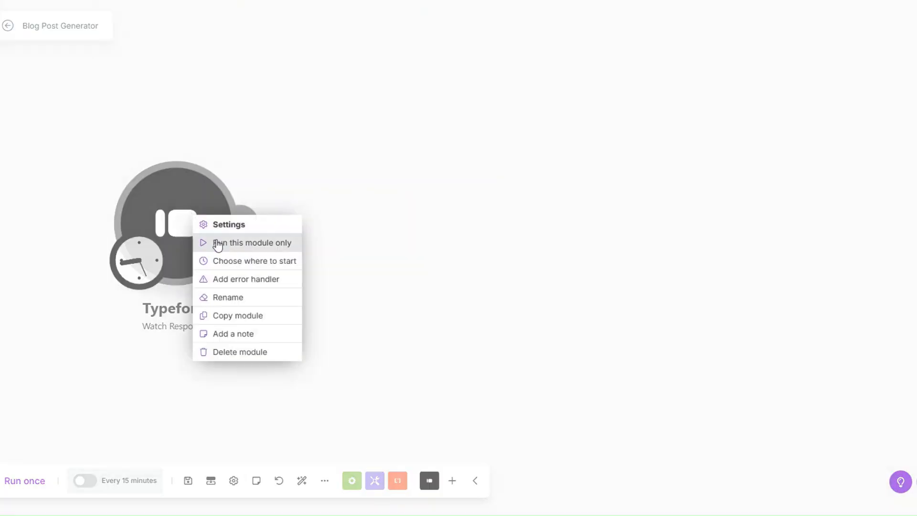
# - Run only the Typeform trigger and inspect its output's submitted email and keyword answers
pyautogui.click(215, 242)
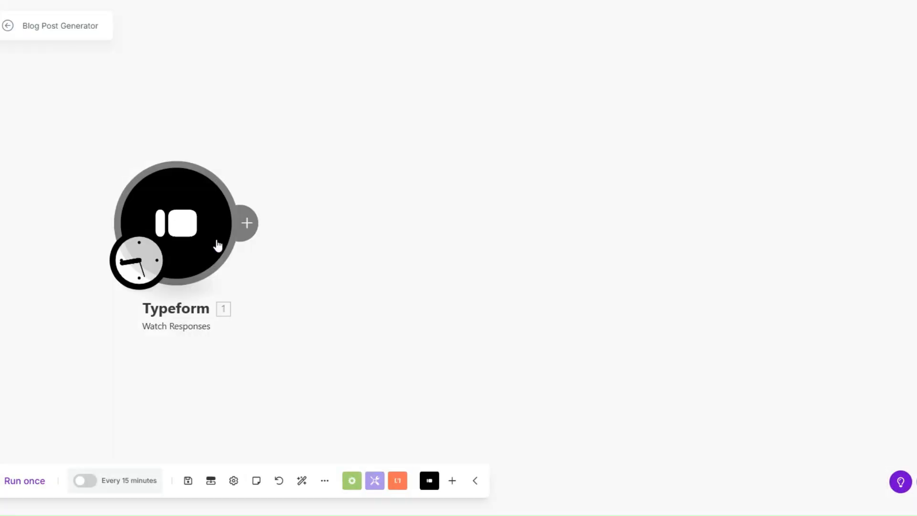
pyautogui.click(550, 155)
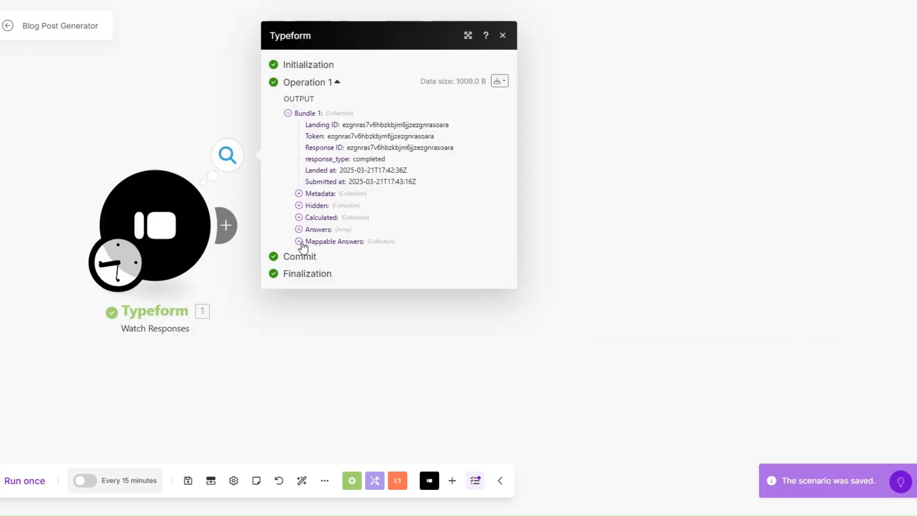
pyautogui.tripleClick(384, 238)
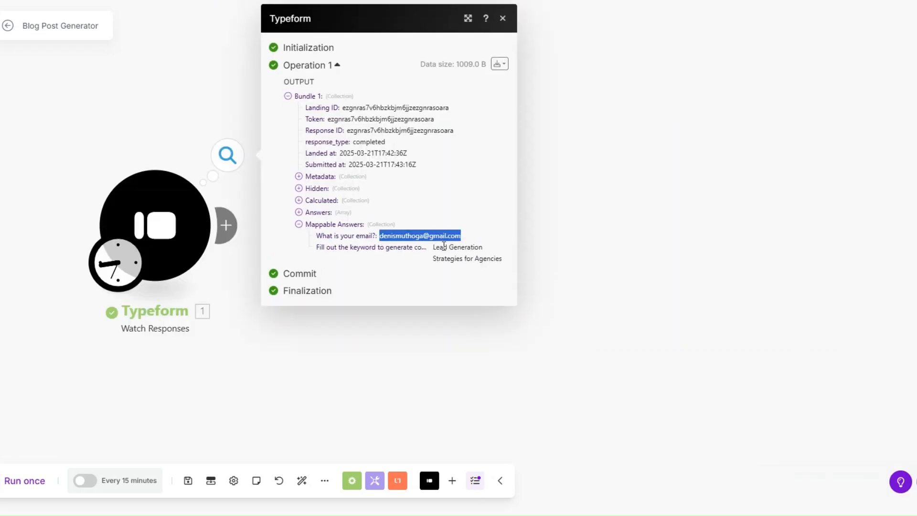
pyautogui.tripleClick(435, 249)
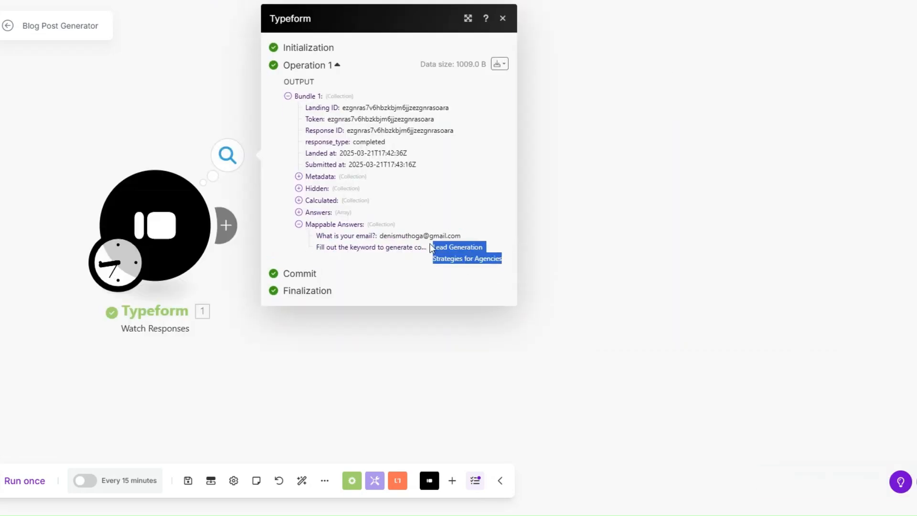
pyautogui.click(464, 245)
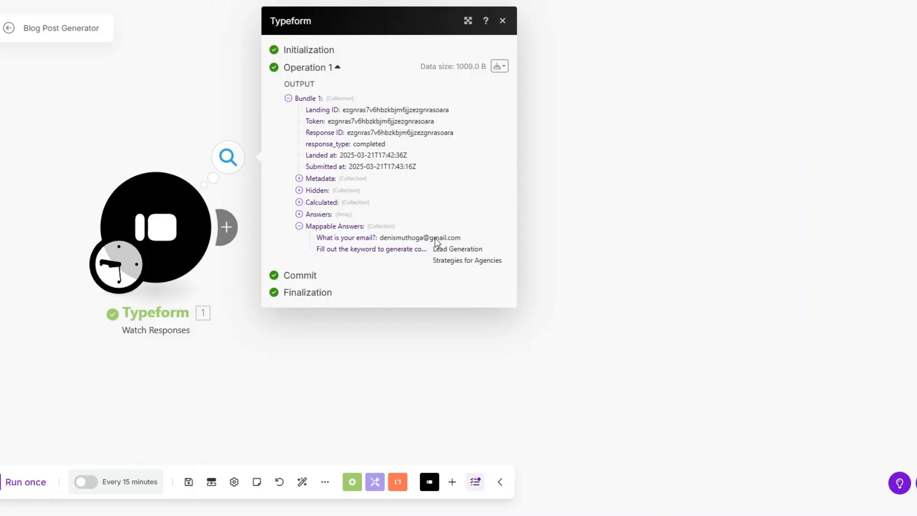
pyautogui.click(555, 254)
# - Add an Airtable Create a Record module after the Typeform trigger
pyautogui.click(226, 227)
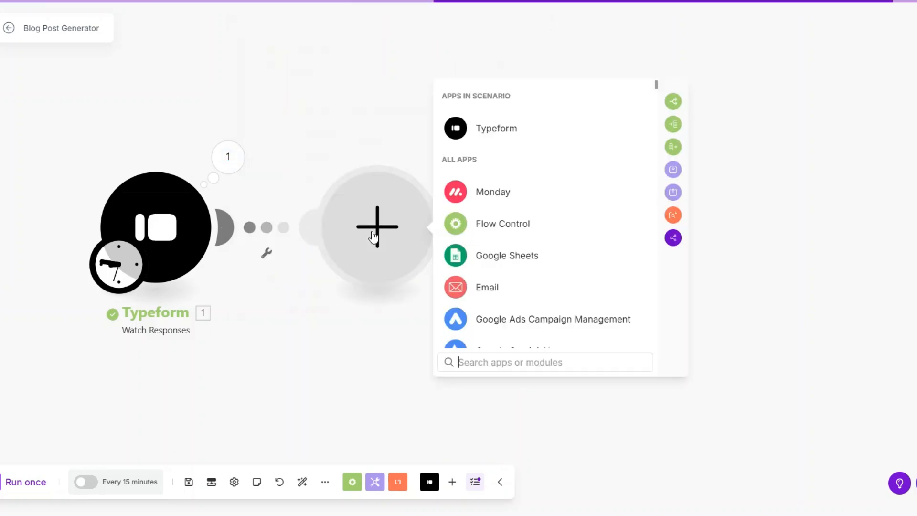
pyautogui.write('air')
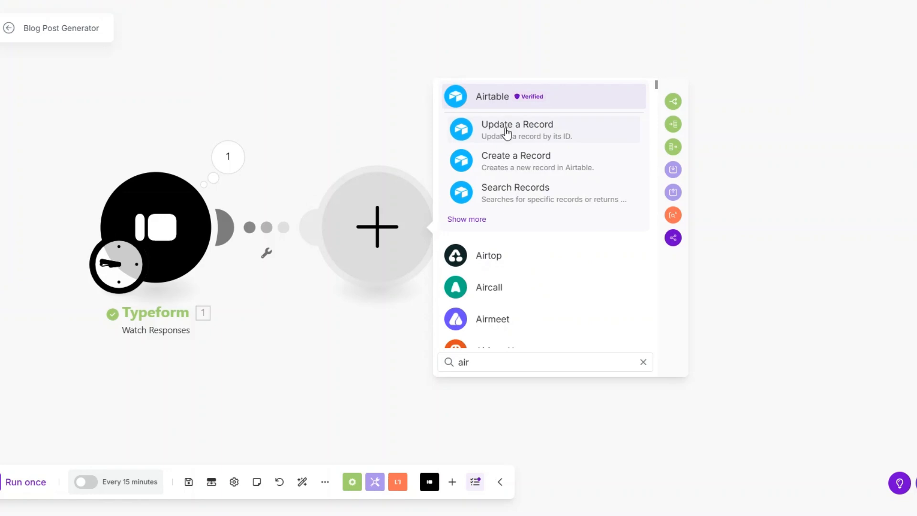
pyautogui.click(499, 102)
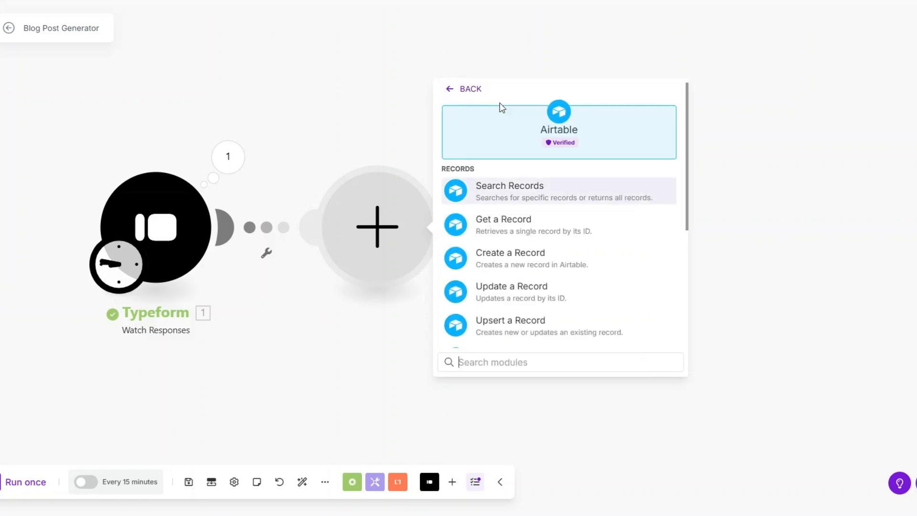
pyautogui.click(520, 260)
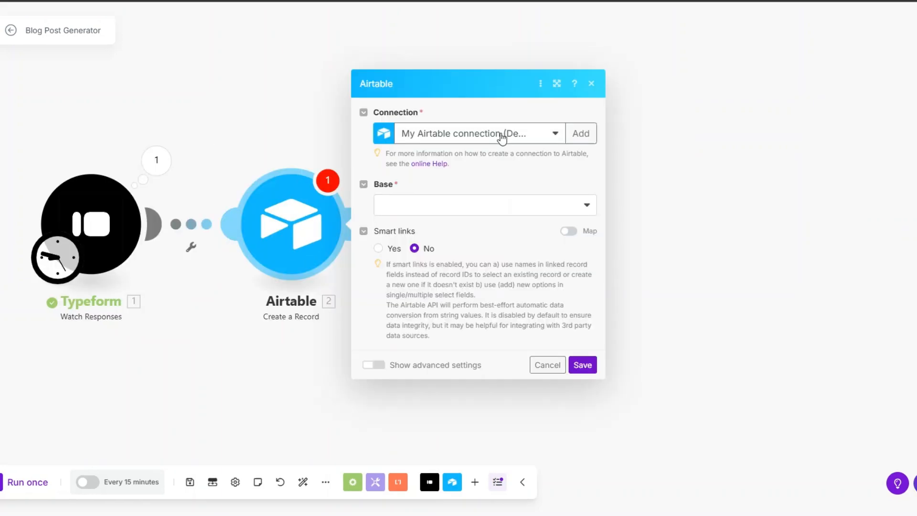
# - Start an Airtable Token or Key connection and open Airtable's personal access tokens page
pyautogui.click(580, 134)
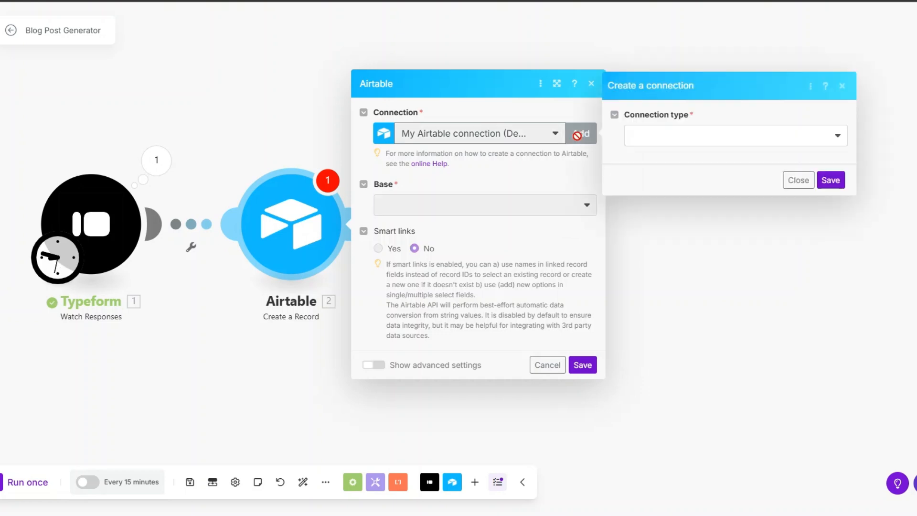
pyautogui.click(673, 138)
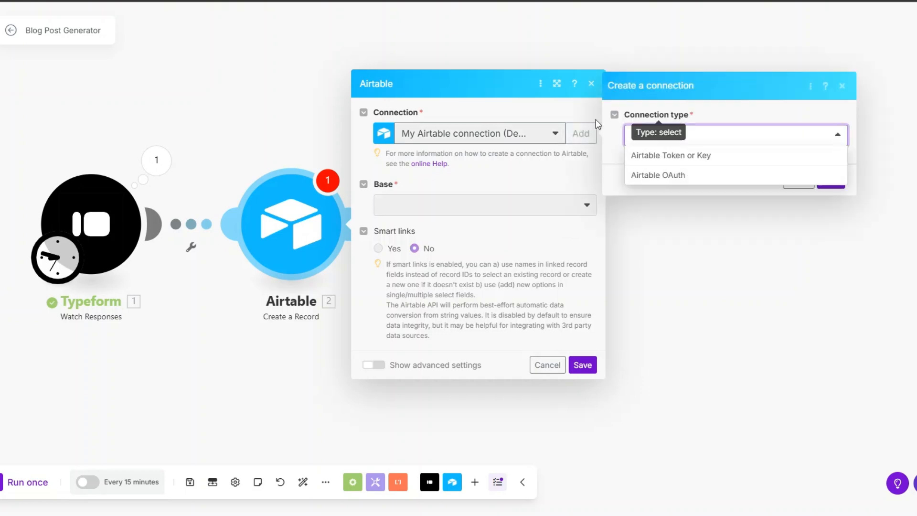
pyautogui.click(672, 155)
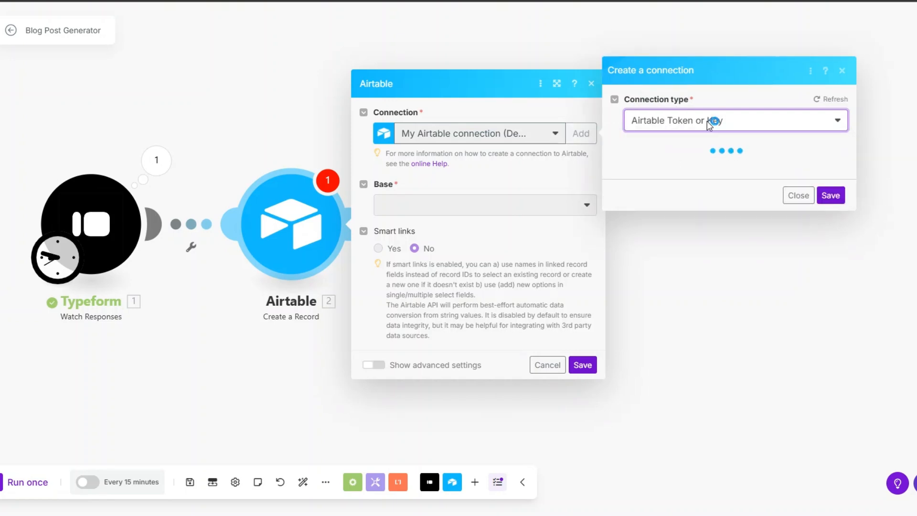
pyautogui.click(684, 305)
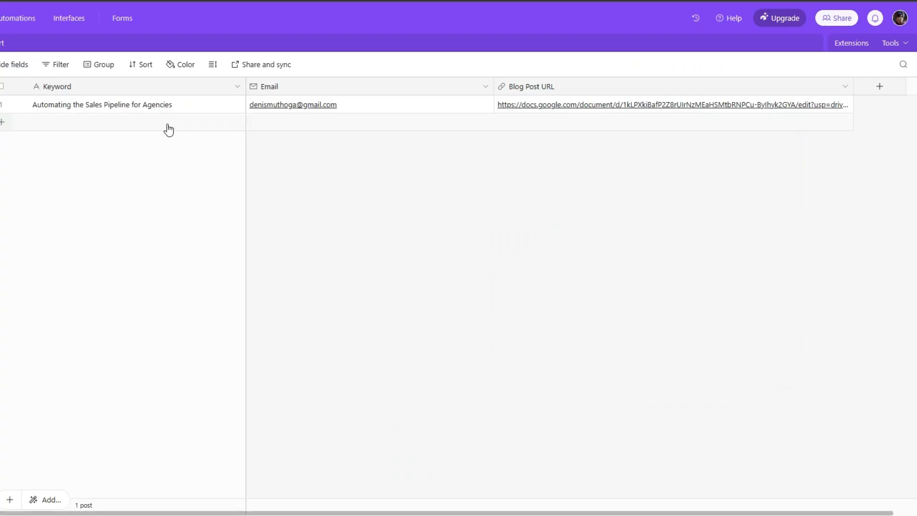
pyautogui.click(900, 25)
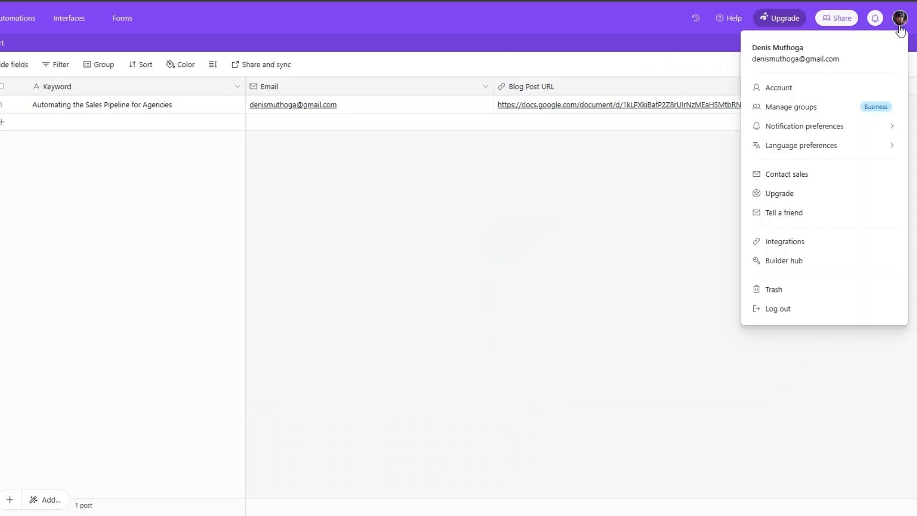
pyautogui.click(790, 265)
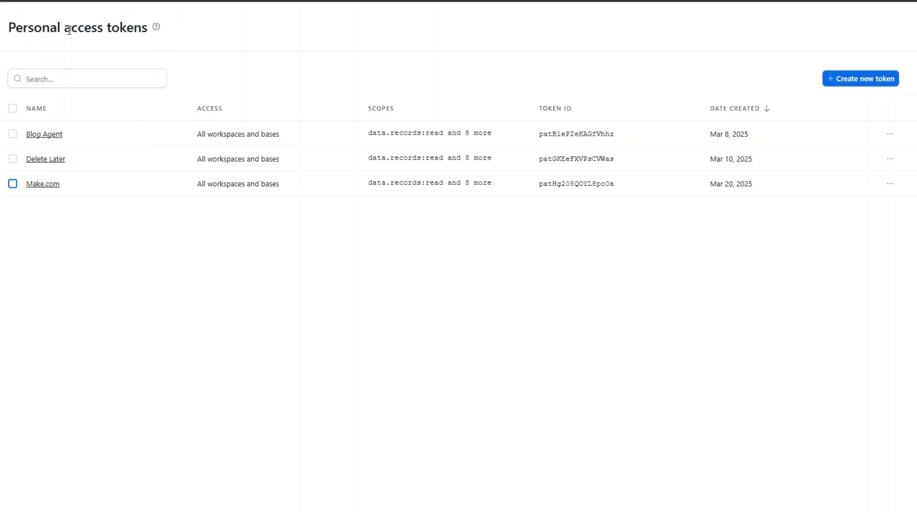
# - Start a new Airtable token with data.records and data.recordComments read and write scopes
pyautogui.click(856, 81)
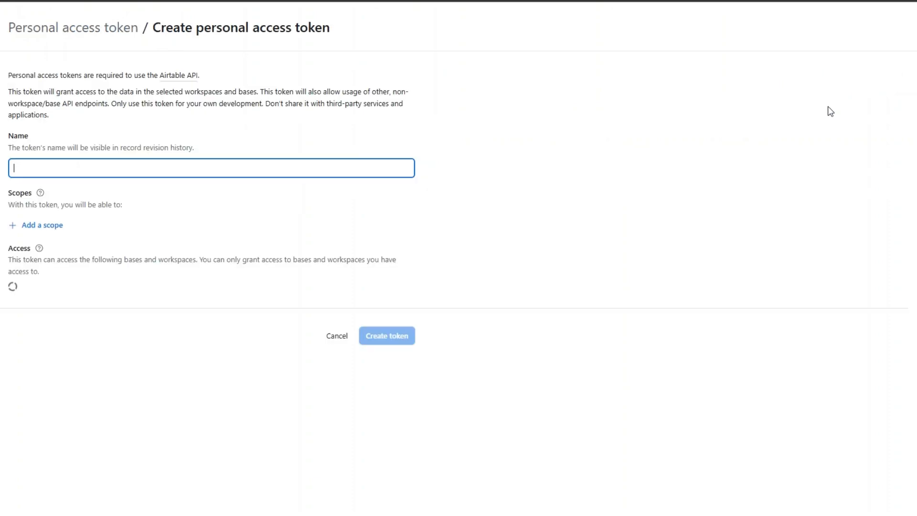
pyautogui.click(179, 168)
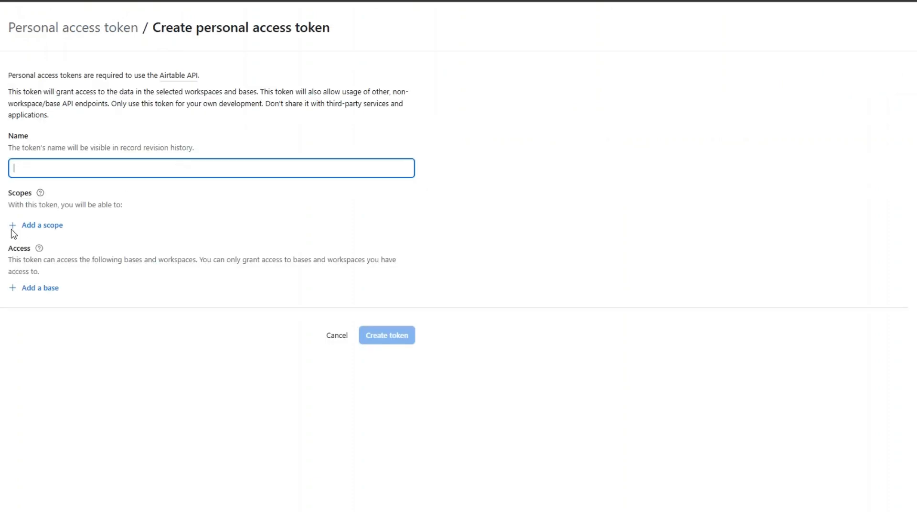
pyautogui.click(40, 225)
pyautogui.click(72, 279)
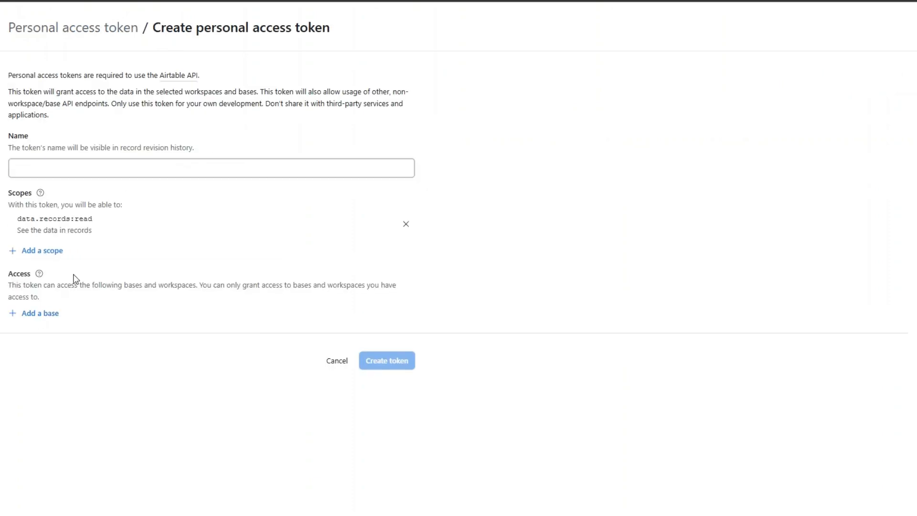
pyautogui.click(46, 252)
pyautogui.click(56, 313)
pyautogui.click(45, 277)
pyautogui.click(59, 334)
pyautogui.click(33, 302)
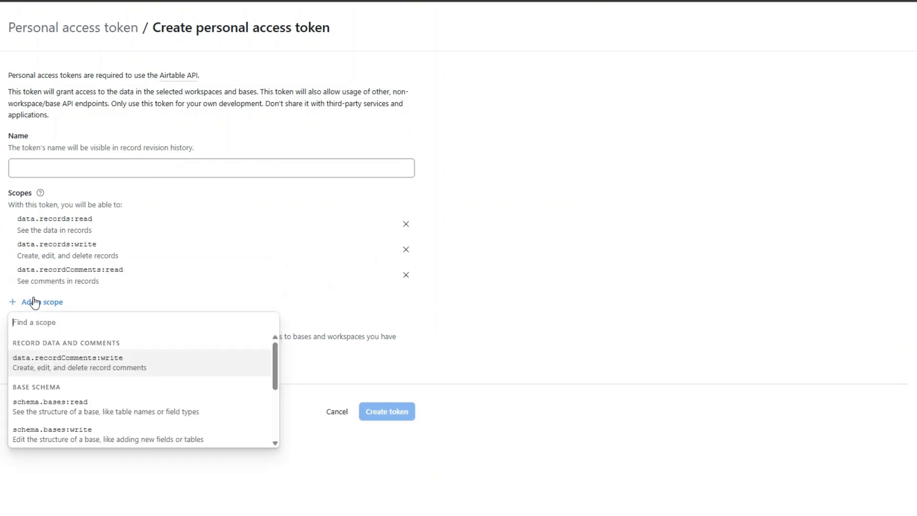
pyautogui.click(57, 368)
pyautogui.click(41, 327)
# - Add schema.bases read/write, user.email:read, webhook:manage and block:manage scopes to the token
pyautogui.click(74, 382)
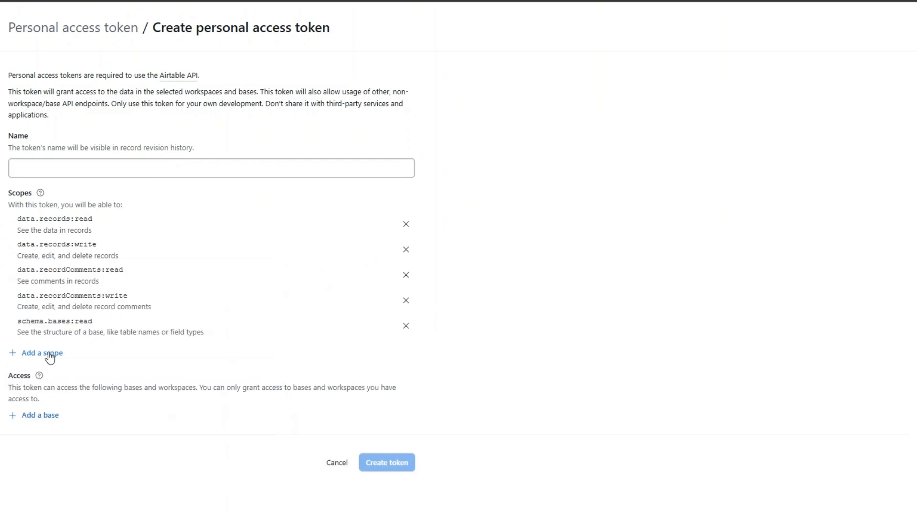
pyautogui.click(50, 358)
pyautogui.click(78, 422)
pyautogui.click(44, 380)
pyautogui.click(50, 352)
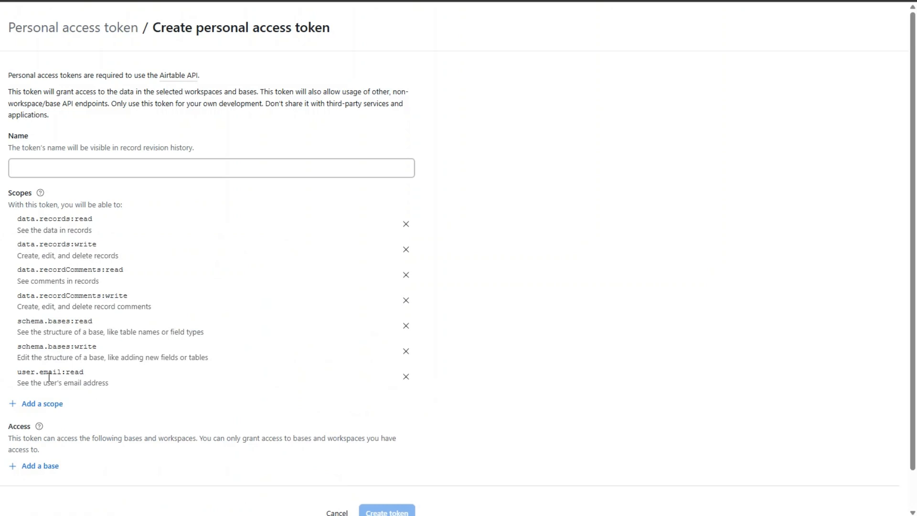
pyautogui.click(45, 404)
pyautogui.click(56, 466)
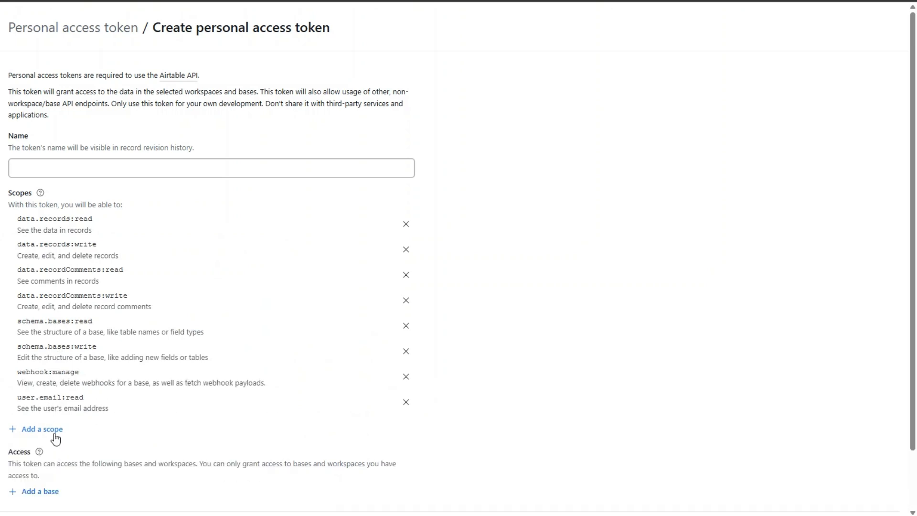
pyautogui.click(53, 430)
pyautogui.click(79, 490)
# - Give the token access to all current and future bases in all workspaces
pyautogui.scroll(-2, 93, 394)
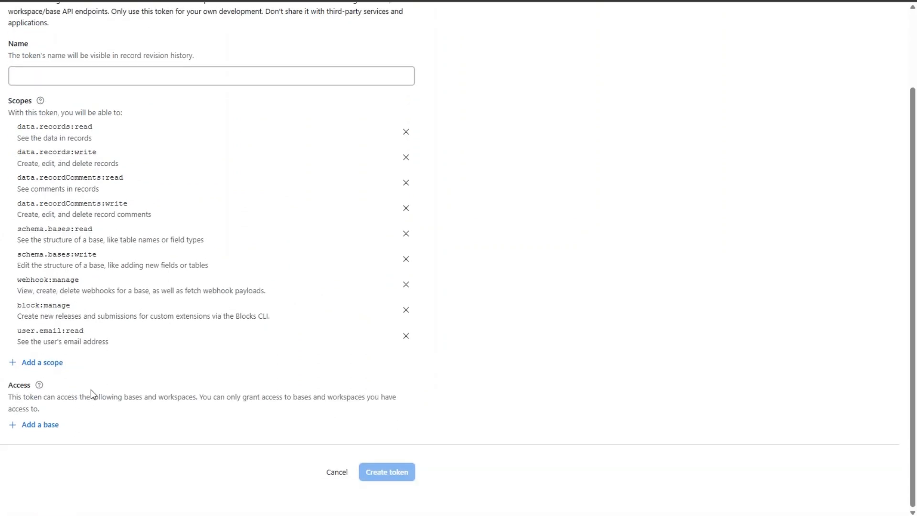
pyautogui.click(51, 427)
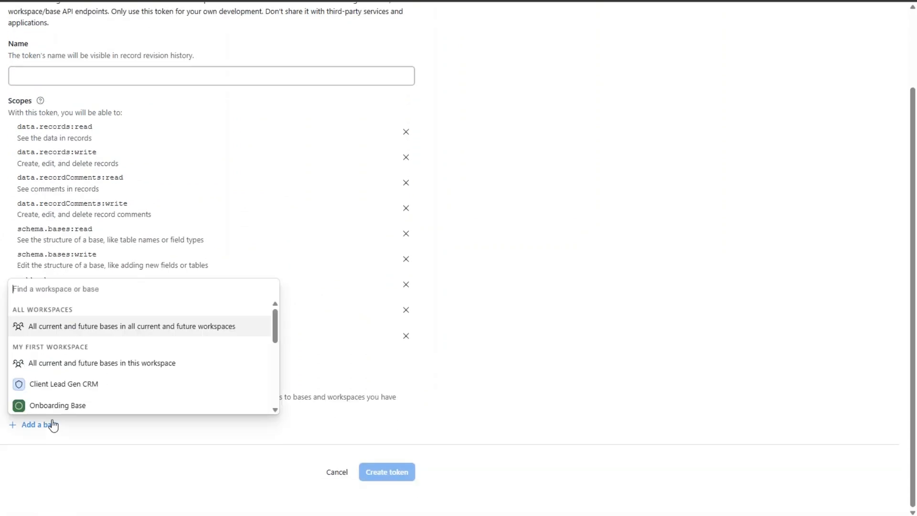
pyautogui.click(126, 324)
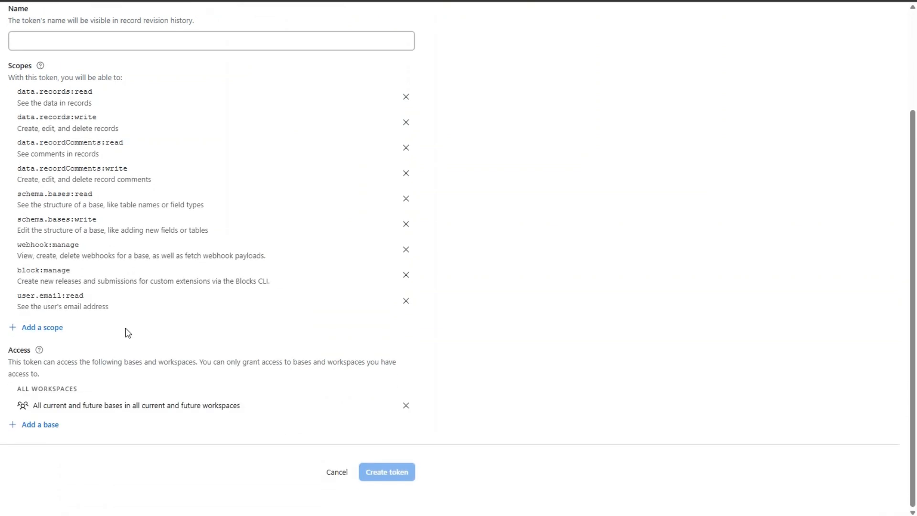
pyautogui.click(179, 45)
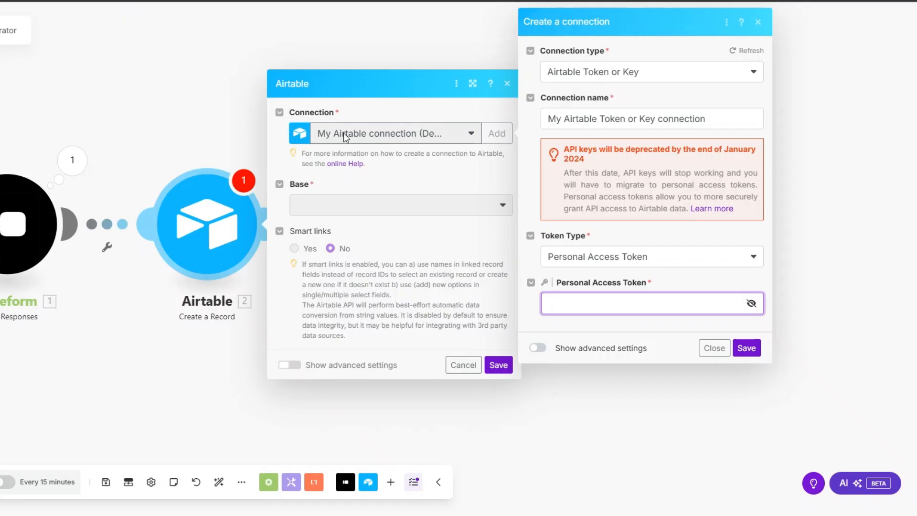
# - Close the connection setup and target Blog Post Table in Blog Post Base
pyautogui.click(747, 345)
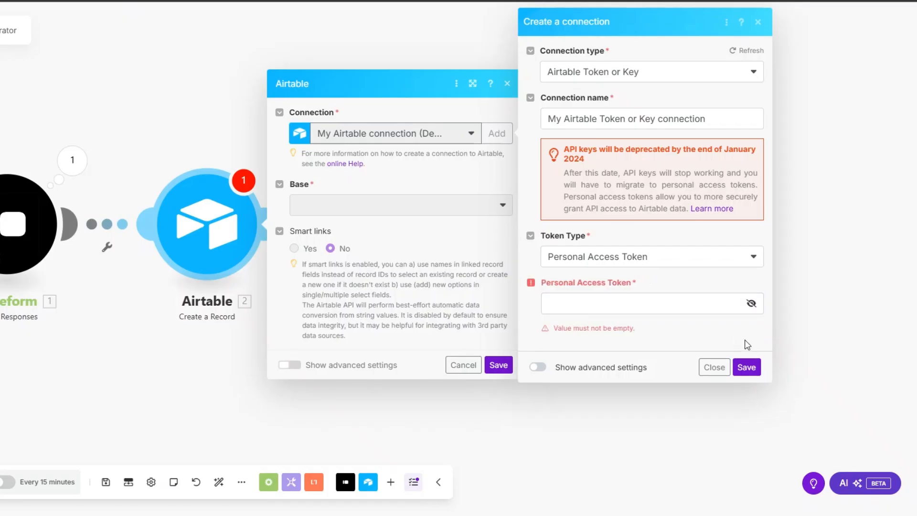
pyautogui.click(758, 22)
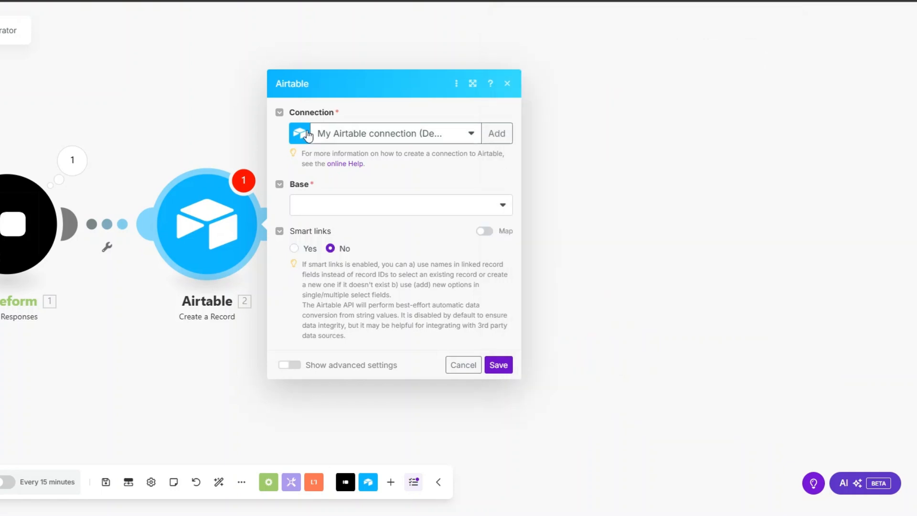
pyautogui.click(362, 210)
pyautogui.click(345, 344)
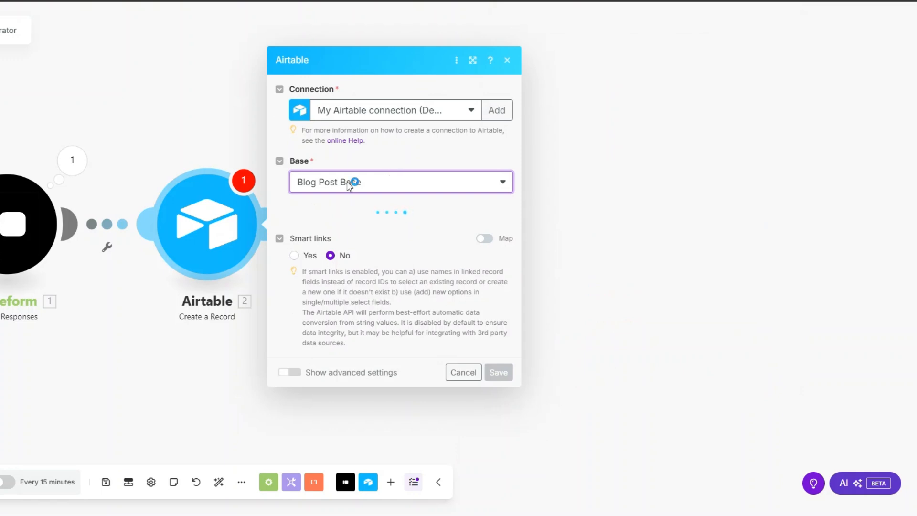
pyautogui.click(336, 229)
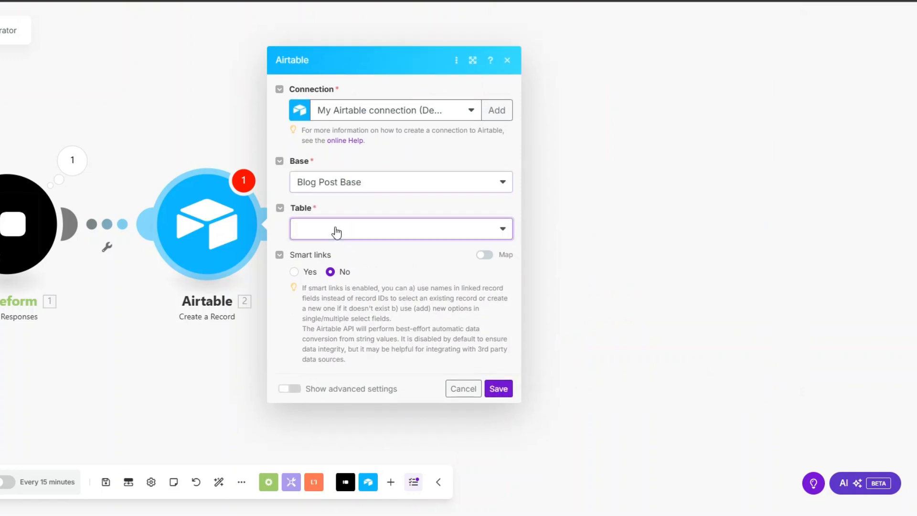
pyautogui.click(331, 248)
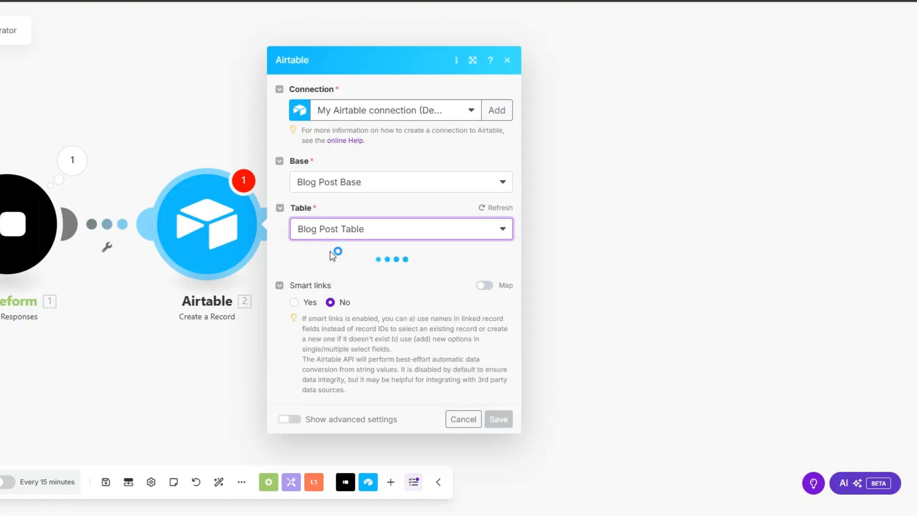
# - Map the Typeform keyword and email answers into Keyword and Email, then save
pyautogui.click(333, 254)
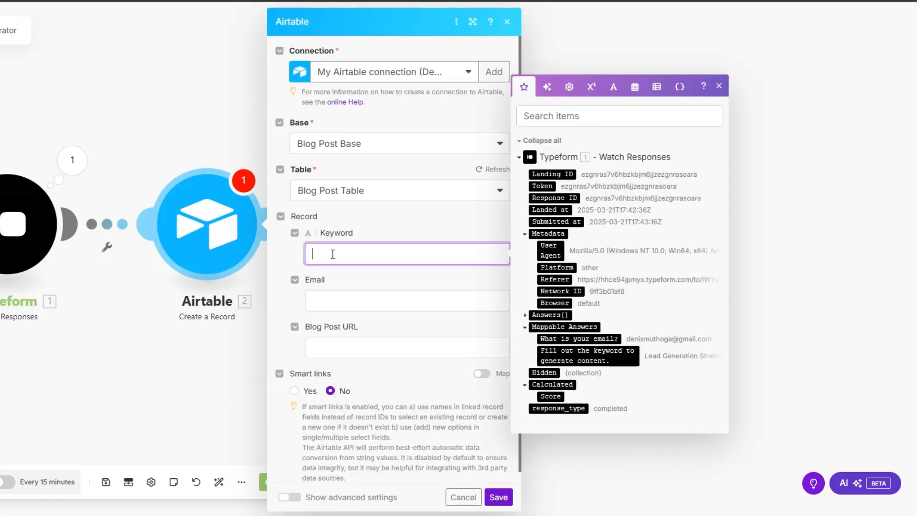
pyautogui.click(573, 356)
pyautogui.click(355, 311)
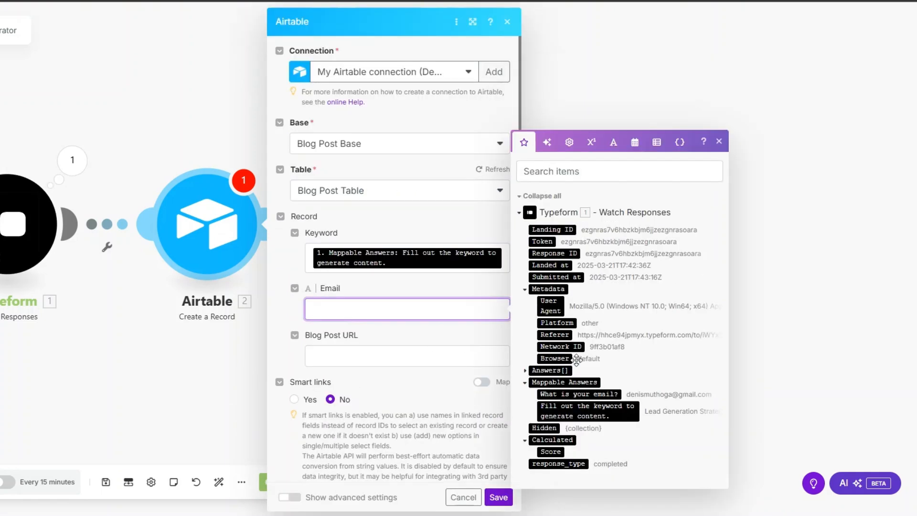
pyautogui.click(578, 394)
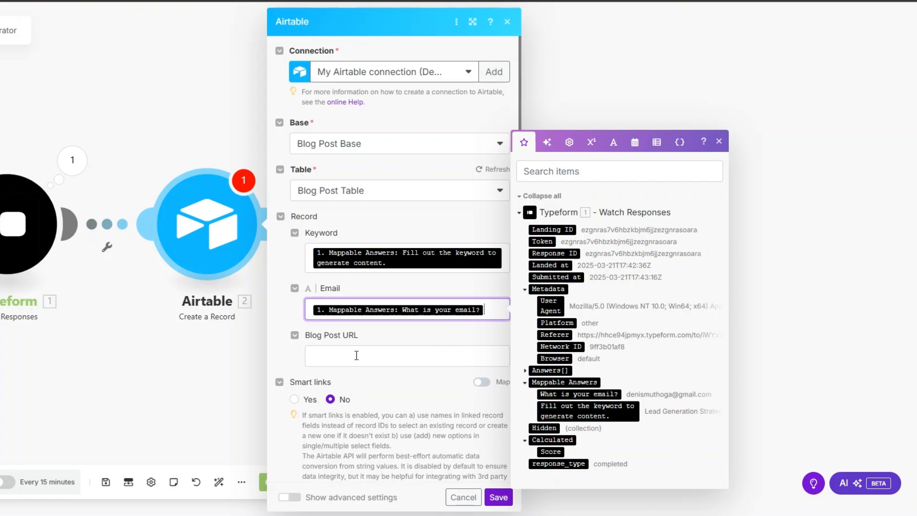
pyautogui.scroll(-1, 468, 454)
pyautogui.click(499, 497)
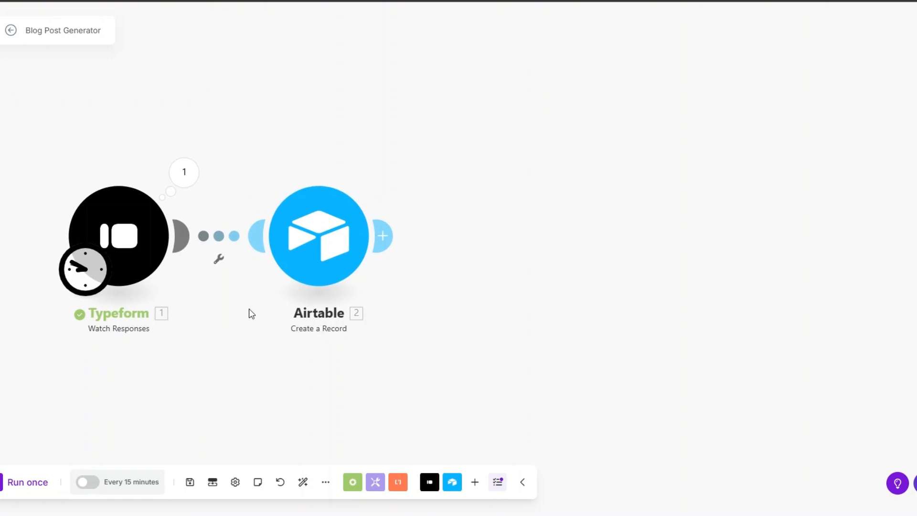
# - Set the Typeform trigger to start manually from the first response
pyautogui.rightClick(131, 245)
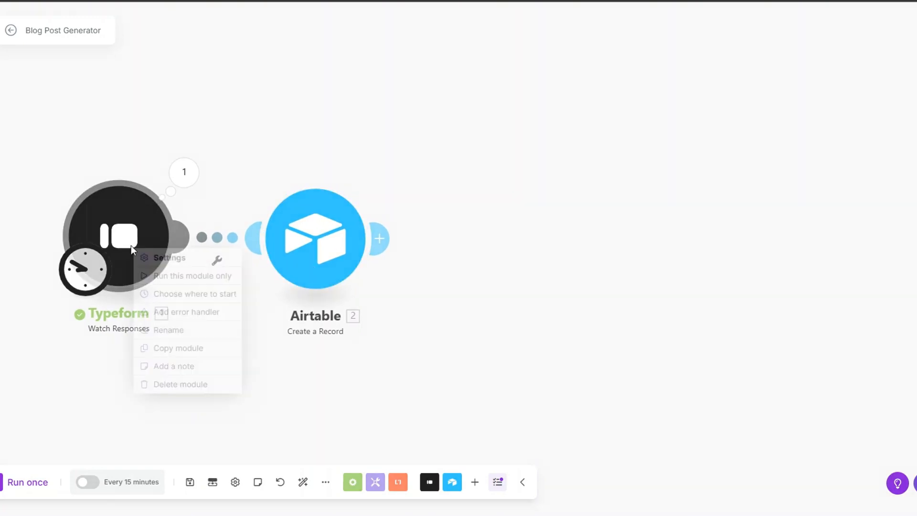
pyautogui.click(240, 216)
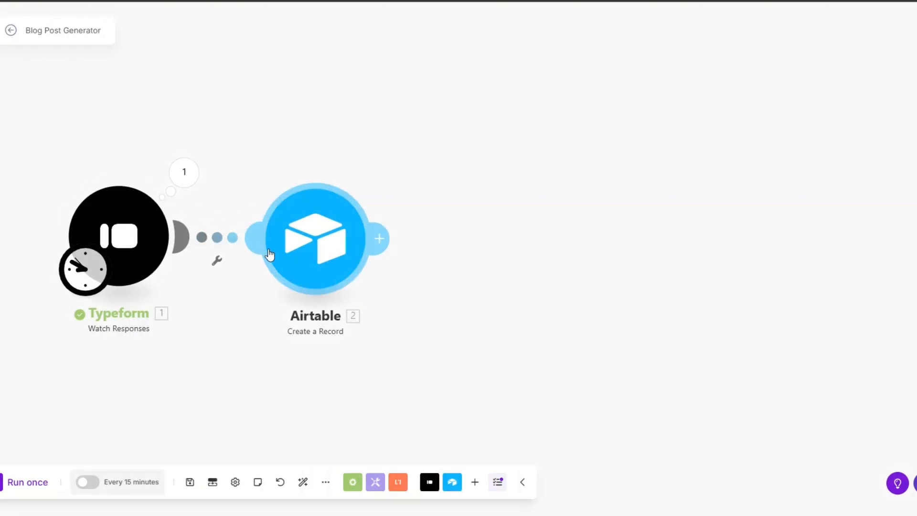
pyautogui.rightClick(125, 248)
pyautogui.click(160, 294)
pyautogui.click(242, 264)
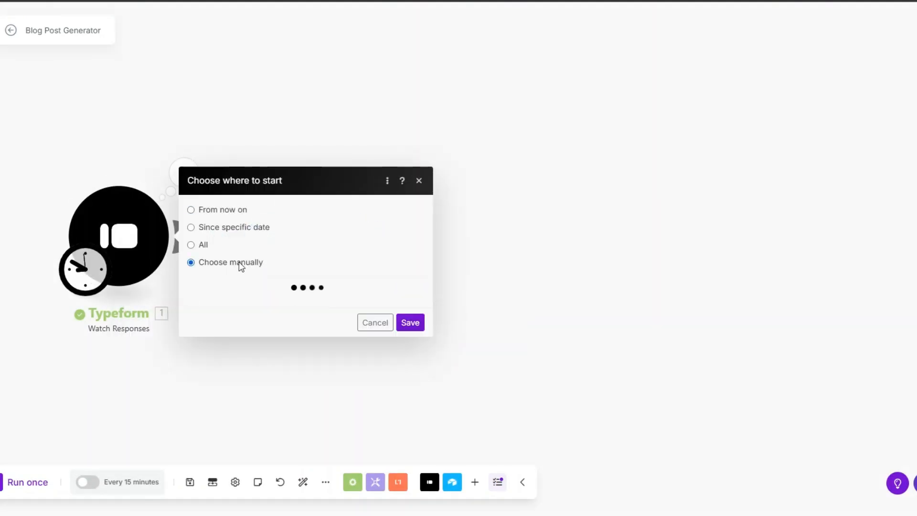
pyautogui.click(249, 260)
pyautogui.click(409, 329)
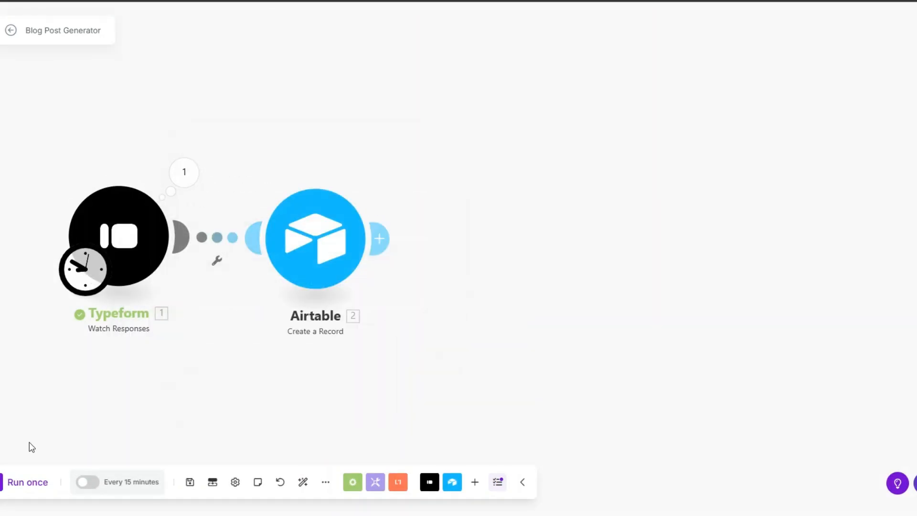
# - Run the scenario once and pan the view to check the results
pyautogui.click(41, 480)
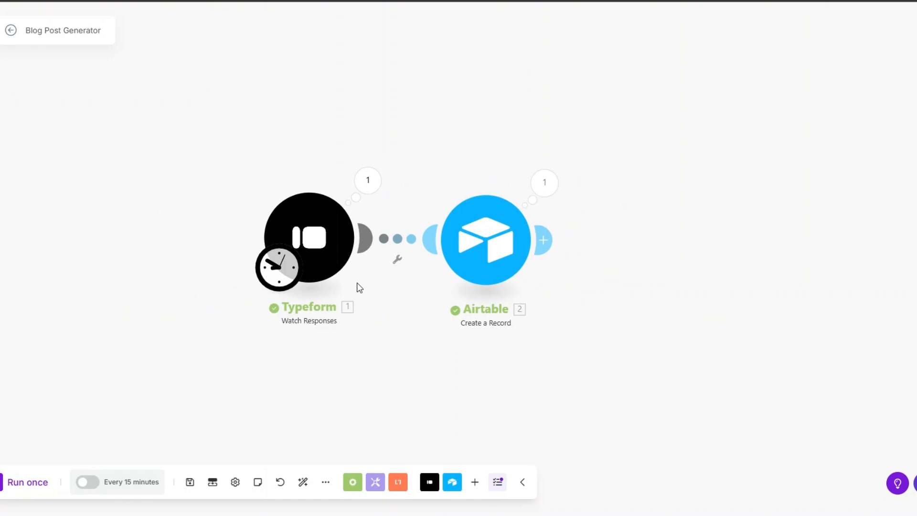
pyautogui.moveTo(359, 287); pyautogui.dragTo(229, 289)
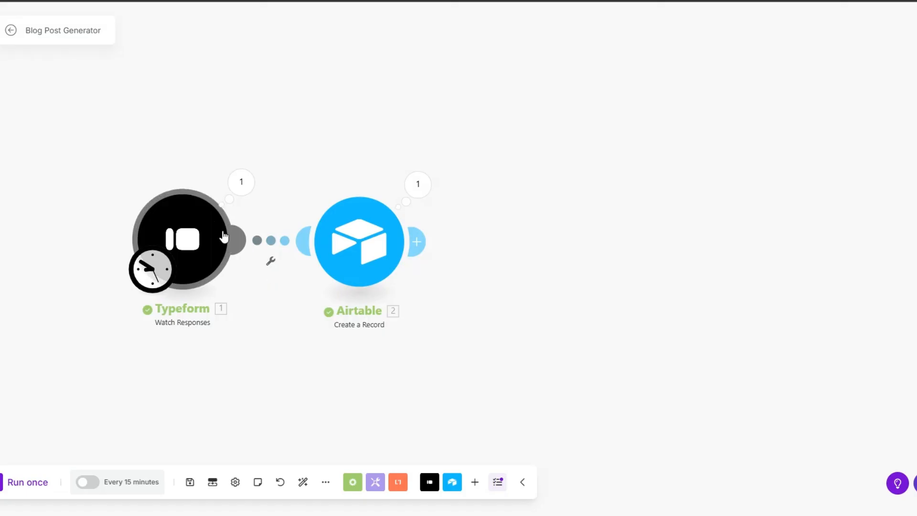
pyautogui.moveTo(276, 287); pyautogui.dragTo(165, 255)
pyautogui.scroll(-1, 181, 257)
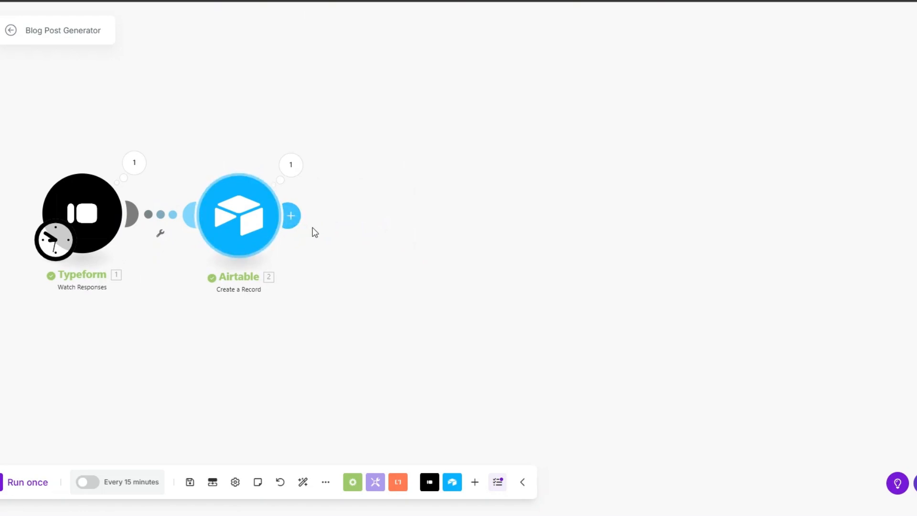
# - Add a Google Gemini AI Create a Completion module after Airtable using Gemini 2.0 Flash
pyautogui.click(289, 216)
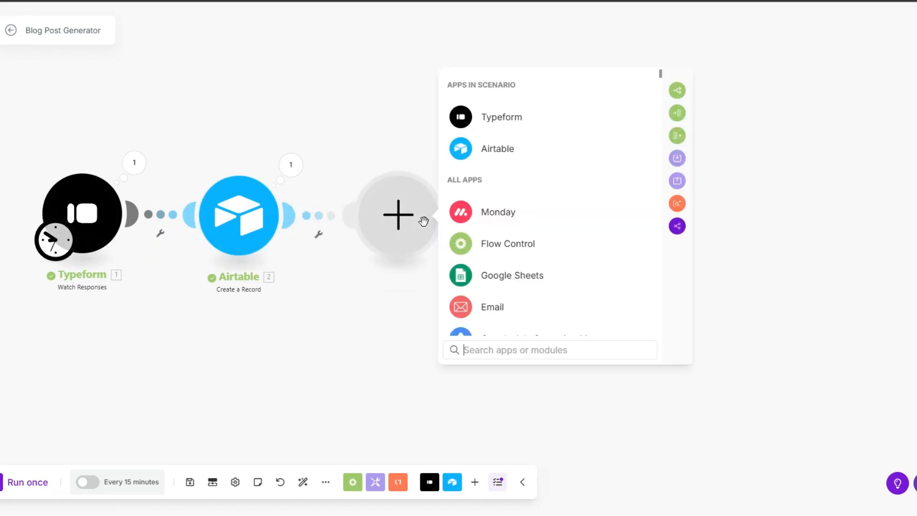
pyautogui.write('ge')
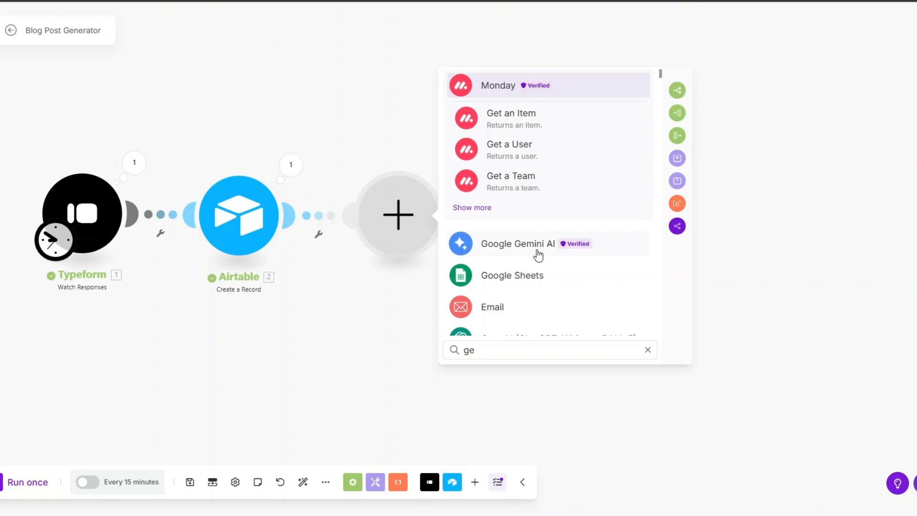
pyautogui.click(537, 252)
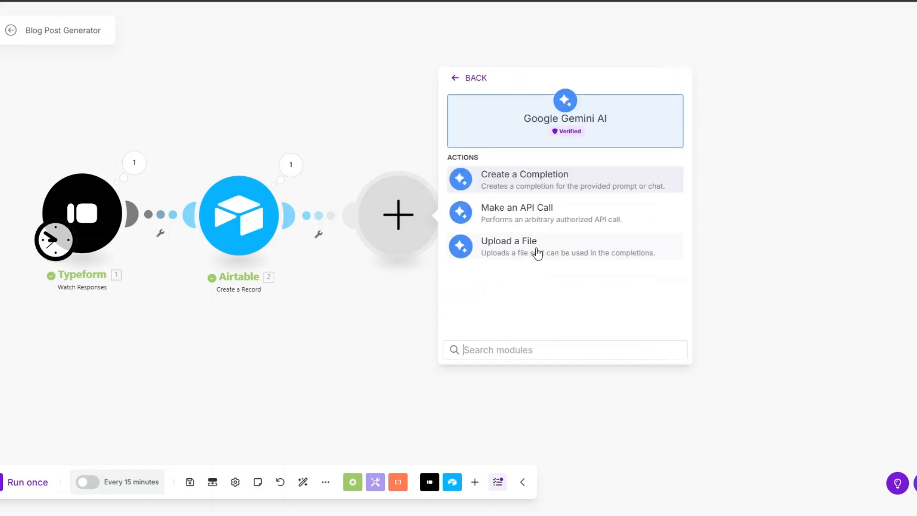
pyautogui.click(528, 183)
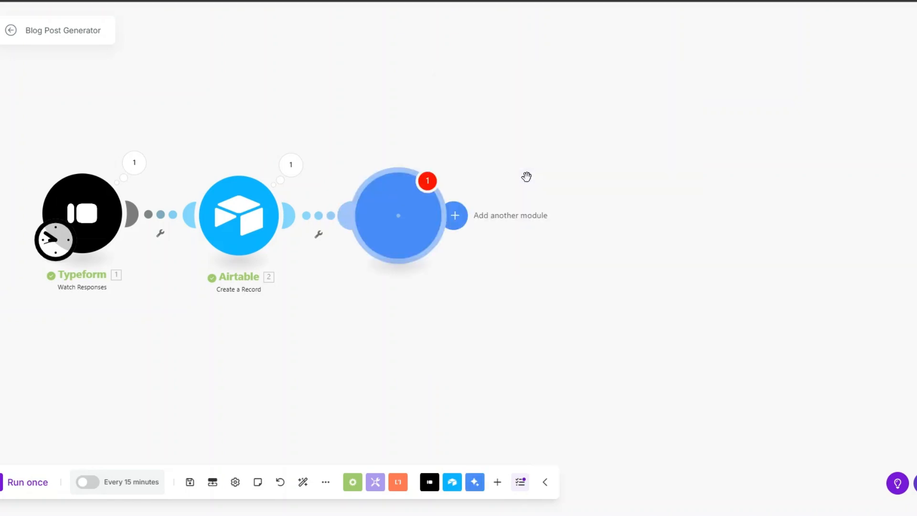
pyautogui.click(445, 239)
pyautogui.scroll(-2, 471, 340)
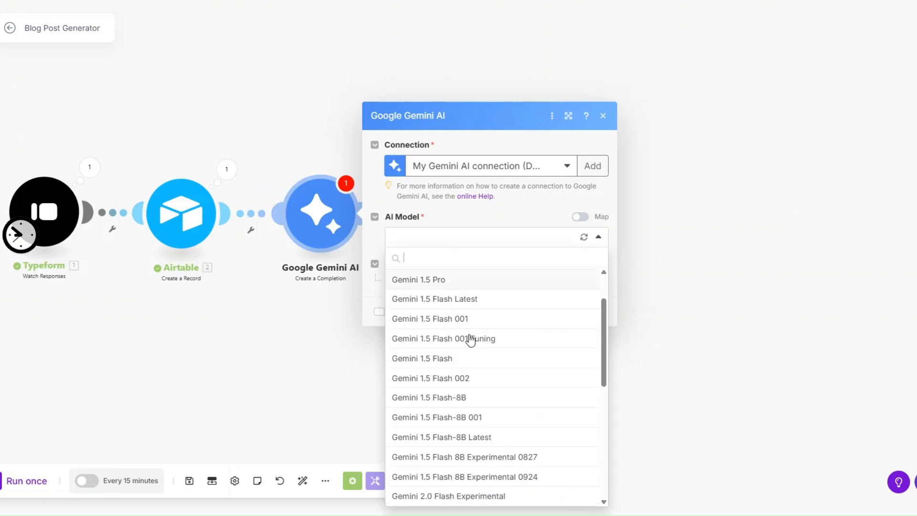
pyautogui.scroll(-3, 468, 353)
pyautogui.click(467, 402)
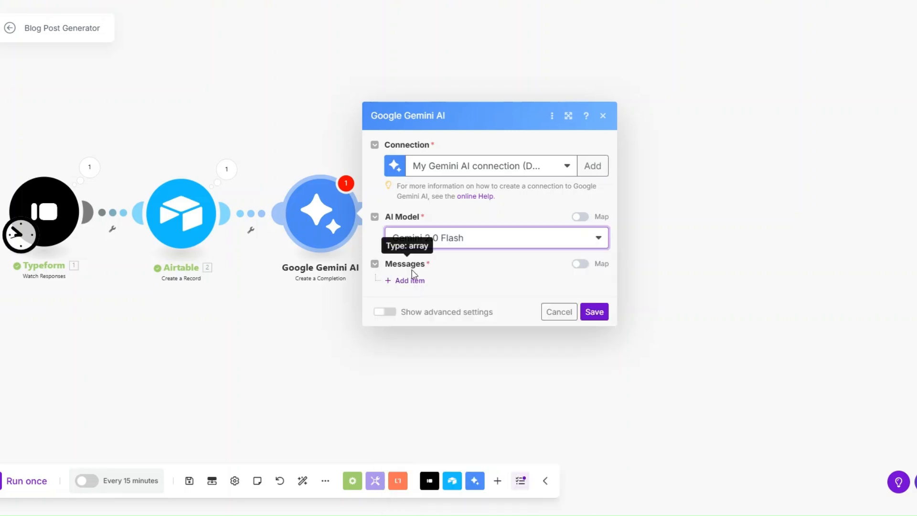
# - Add a User text message with the keyword-based article outline prompt and save
pyautogui.click(412, 280)
pyautogui.click(452, 266)
pyautogui.click(450, 302)
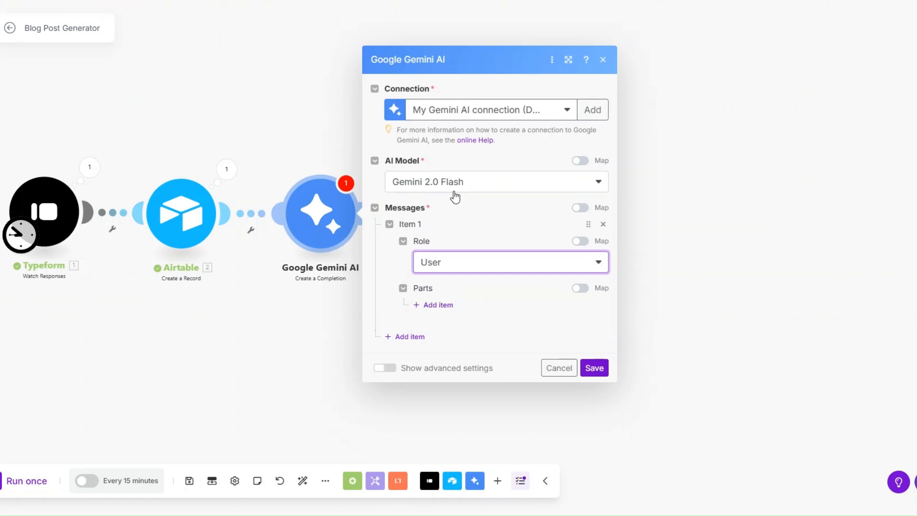
pyautogui.click(438, 304)
pyautogui.click(471, 309)
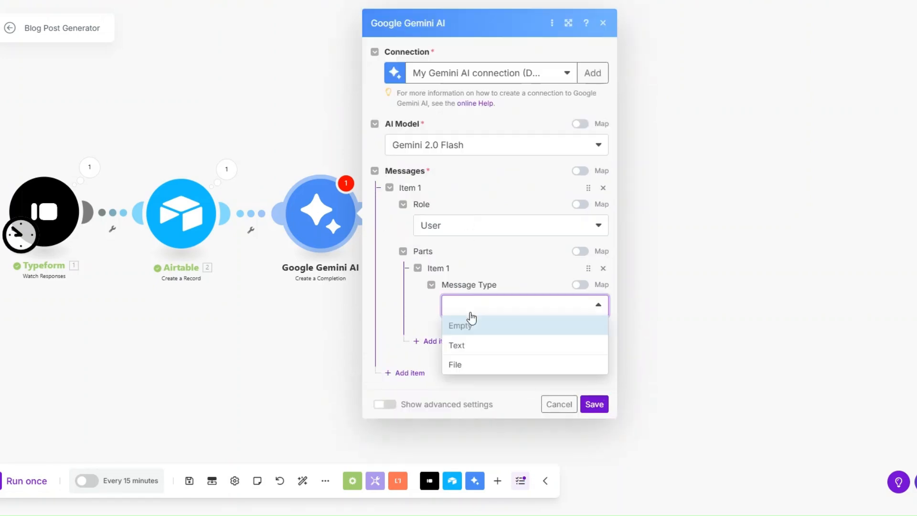
pyautogui.click(469, 349)
pyautogui.click(468, 347)
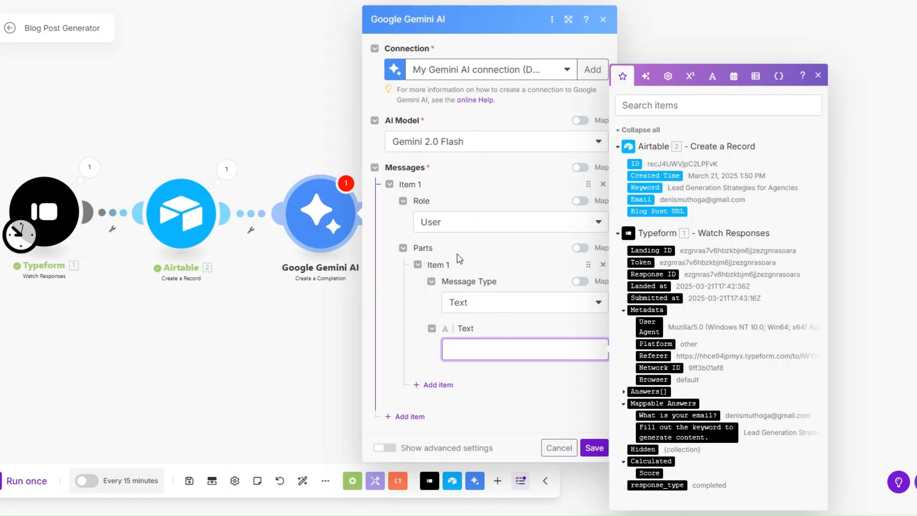
pyautogui.click(469, 349)
pyautogui.write("Search for three top-ranking articles about 1. Mappable Answers: Fill out the keyword to generate content., then extract and format their outlines in markdown.  Present the outlines as a numbered list: 1. The first article's outline. 2. The second article's outline. 3. The third article's outline.  Provide only the outlines, no explanations or extra text.")
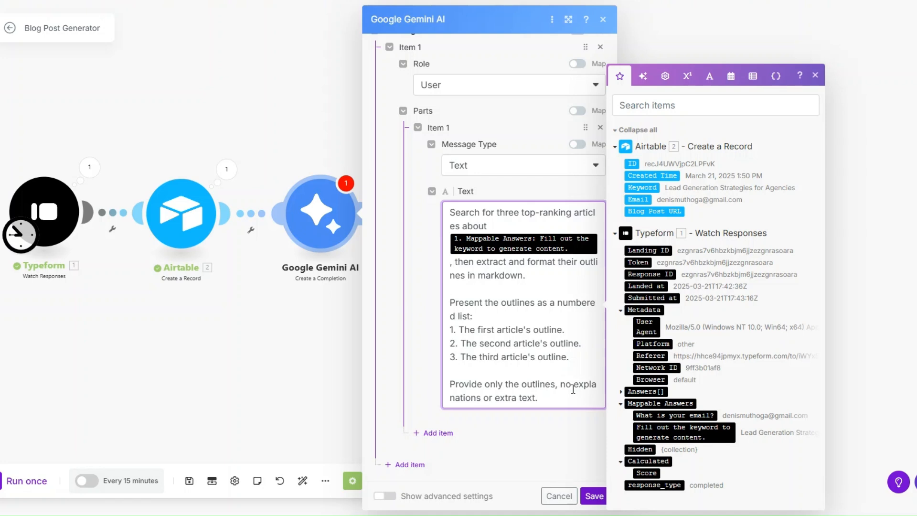
pyautogui.click(593, 495)
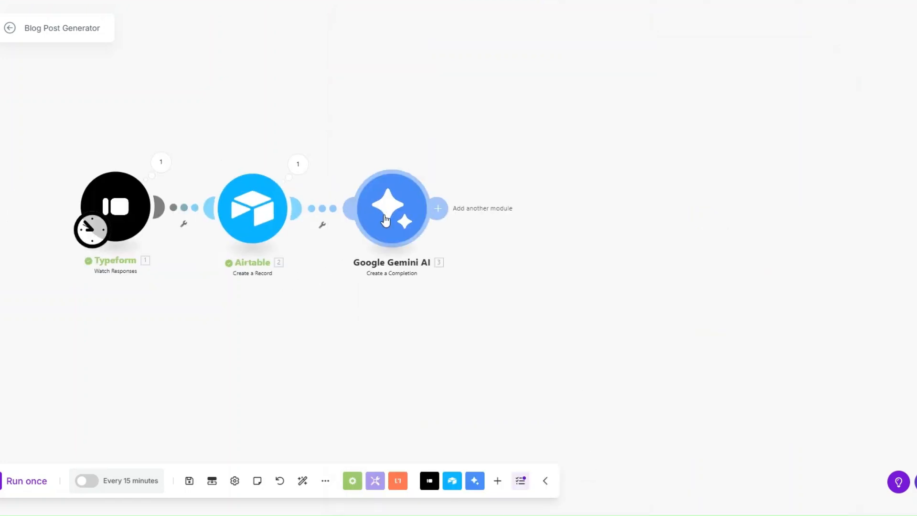
# - Rename the Gemini module to Find Related Articles
pyautogui.rightClick(384, 214)
pyautogui.click(411, 282)
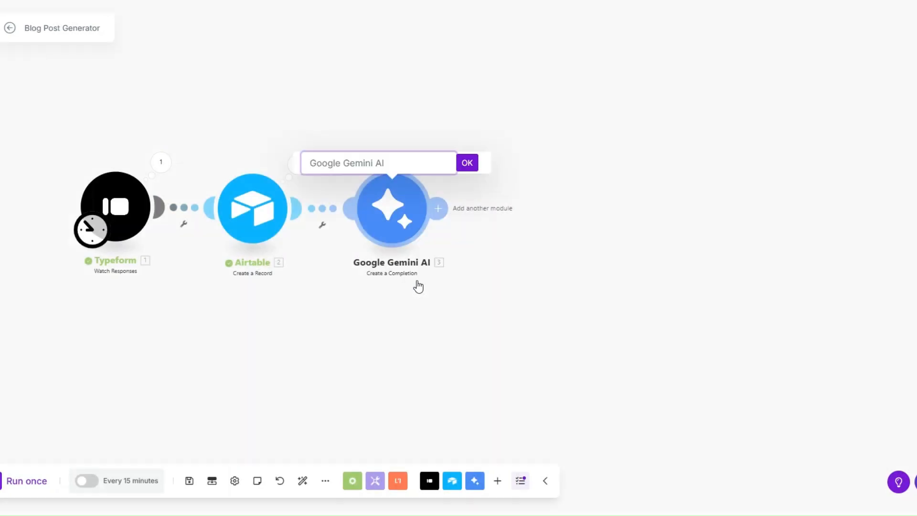
pyautogui.write('Find Related Articles')
pyautogui.click(467, 163)
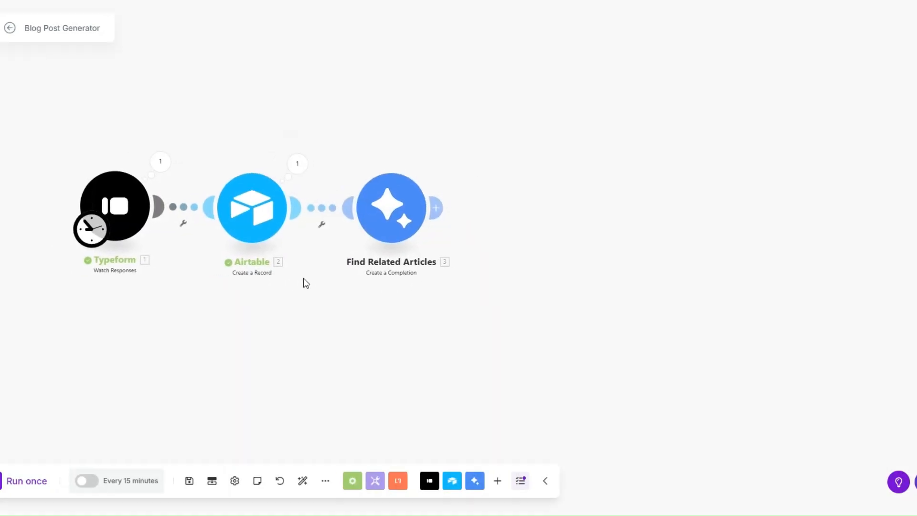
# - Start the Typeform trigger from a manually chosen response and run the scenario once
pyautogui.rightClick(123, 209)
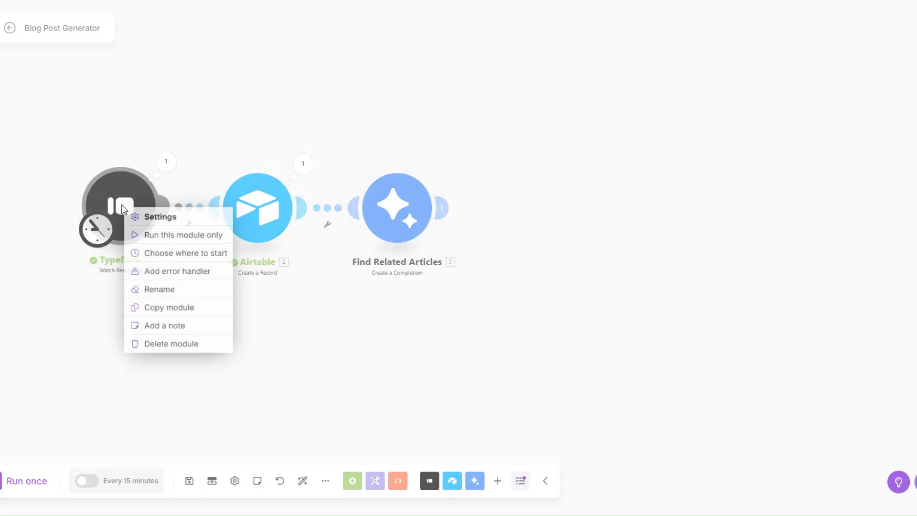
pyautogui.click(165, 253)
pyautogui.click(197, 232)
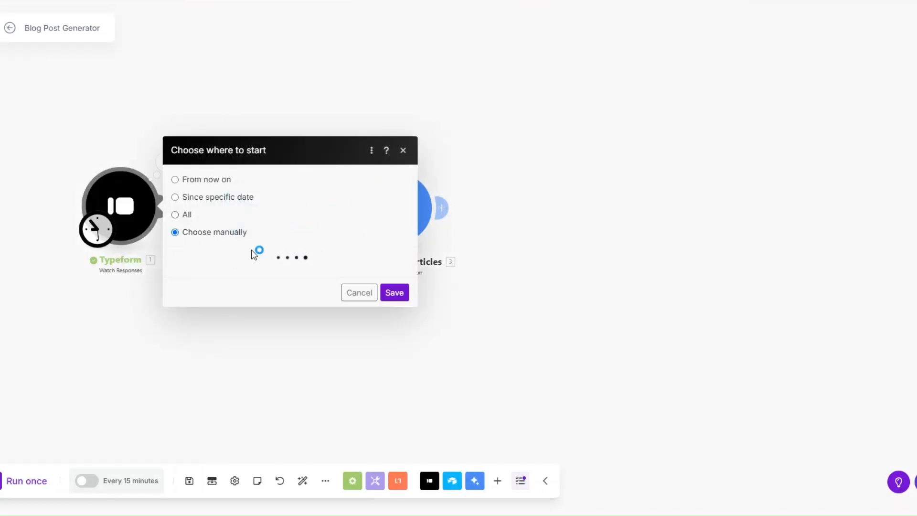
pyautogui.click(394, 303)
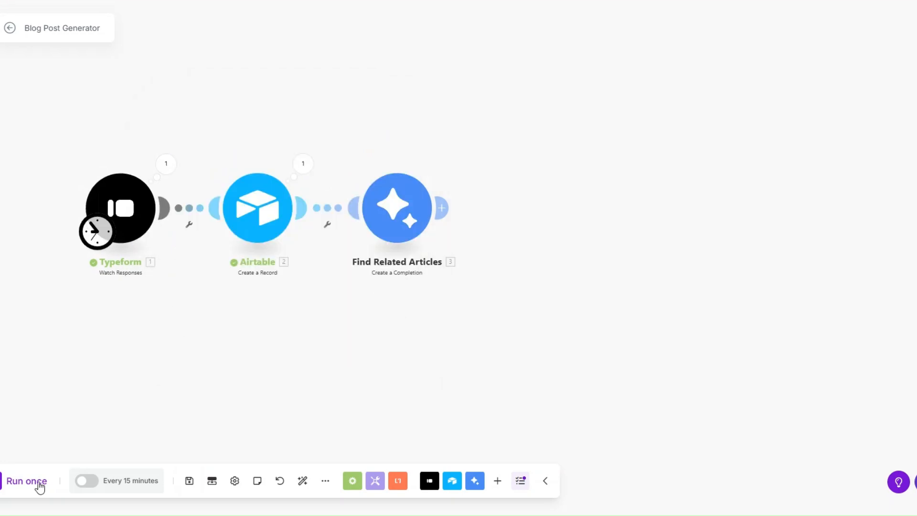
pyautogui.click(38, 486)
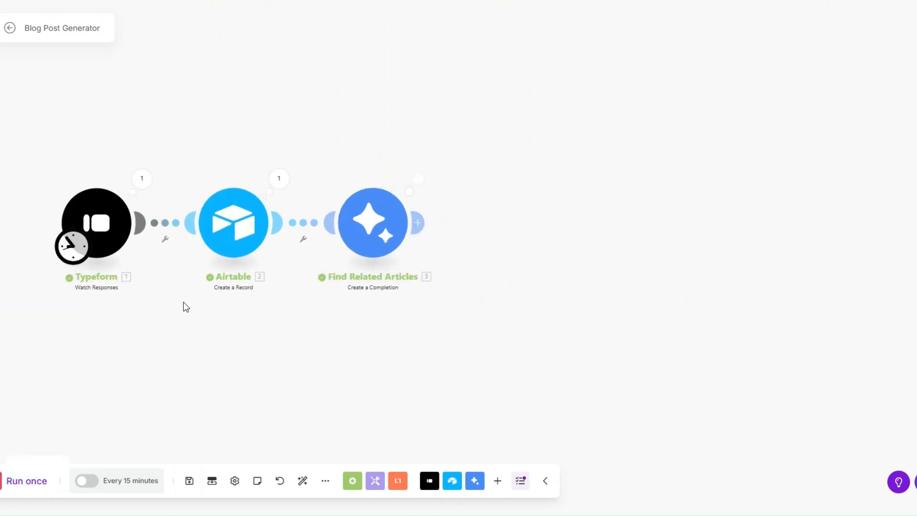
# - Review the three article outlines returned by Find Related Articles, then clone the module
pyautogui.click(418, 179)
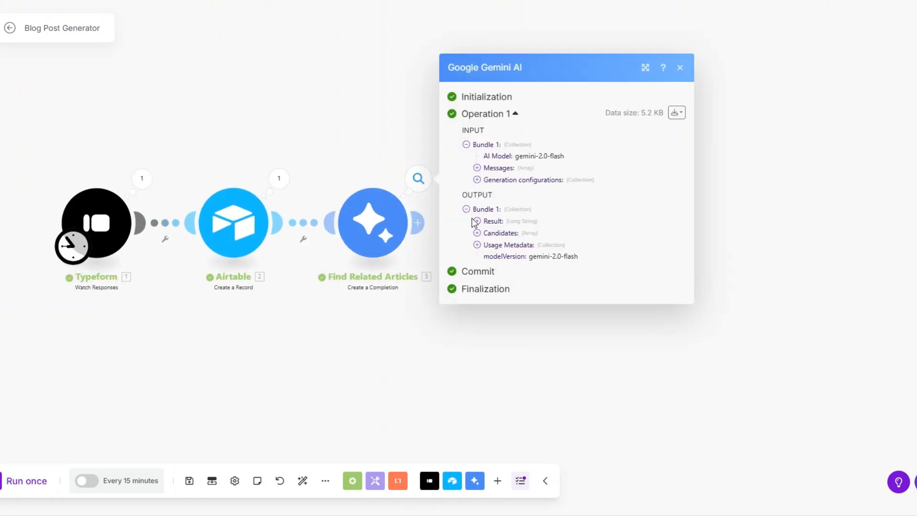
pyautogui.click(477, 222)
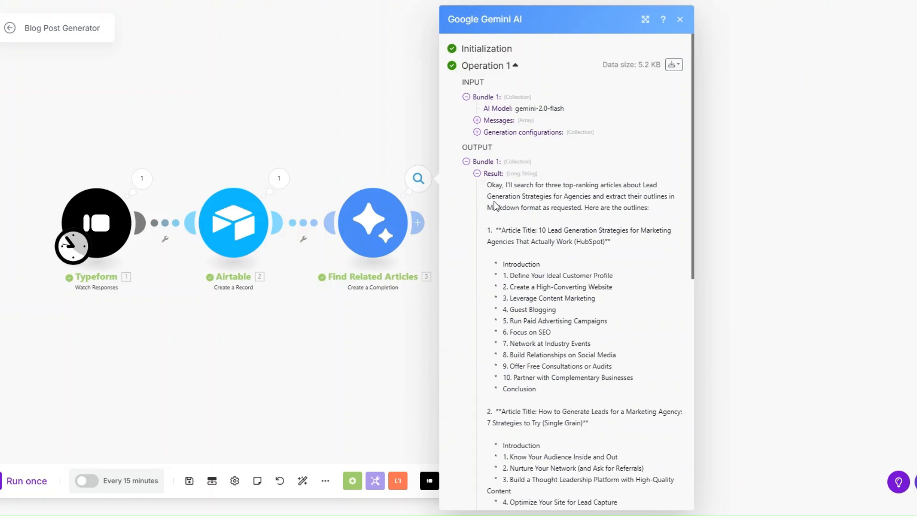
pyautogui.scroll(-1, 495, 205)
pyautogui.moveTo(490, 172); pyautogui.dragTo(532, 228)
pyautogui.scroll(-7, 520, 299)
pyautogui.click(532, 227)
pyautogui.scroll(7, 532, 228)
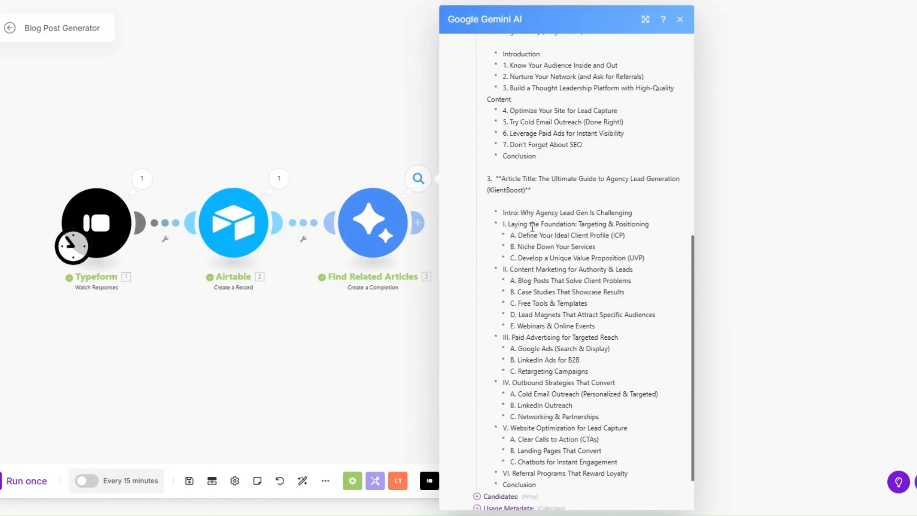
pyautogui.rightClick(365, 235)
pyautogui.click(395, 317)
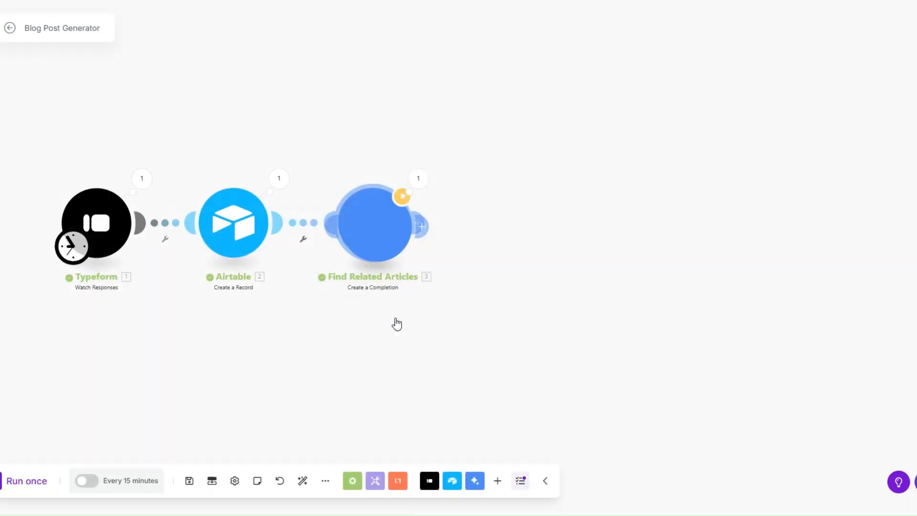
# - Rename the cloned module to Find Citations
pyautogui.rightClick(501, 240)
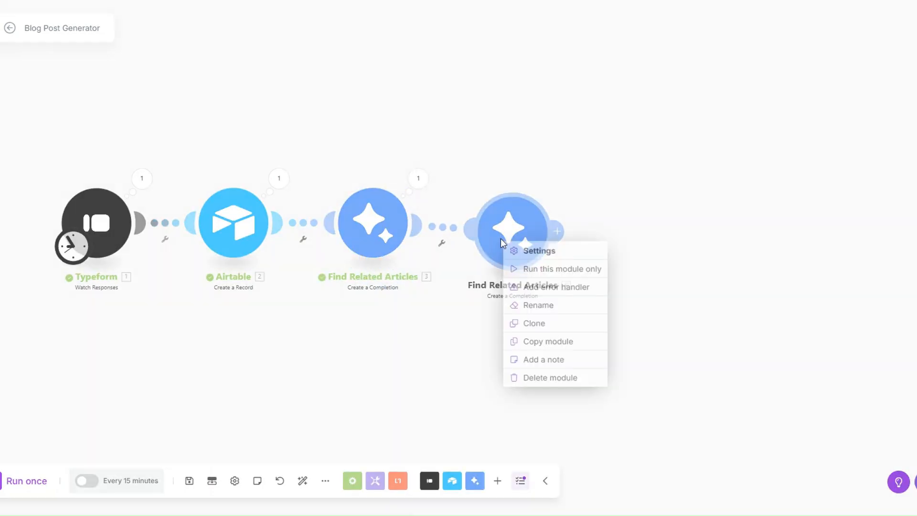
pyautogui.click(535, 305)
pyautogui.moveTo(452, 186); pyautogui.dragTo(533, 189)
pyautogui.write('Citations')
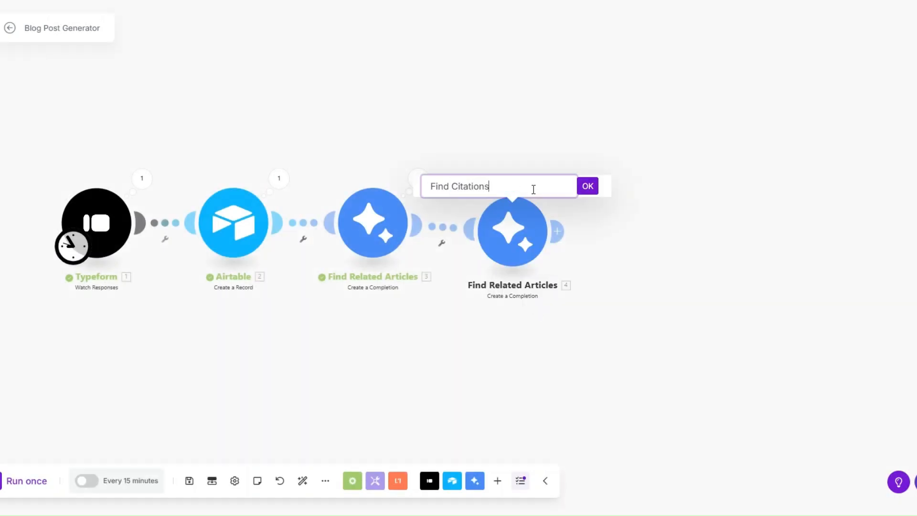
pyautogui.click(588, 186)
# - Review the Find Citations prompt asking for five statistics or resources and save it
pyautogui.click(513, 231)
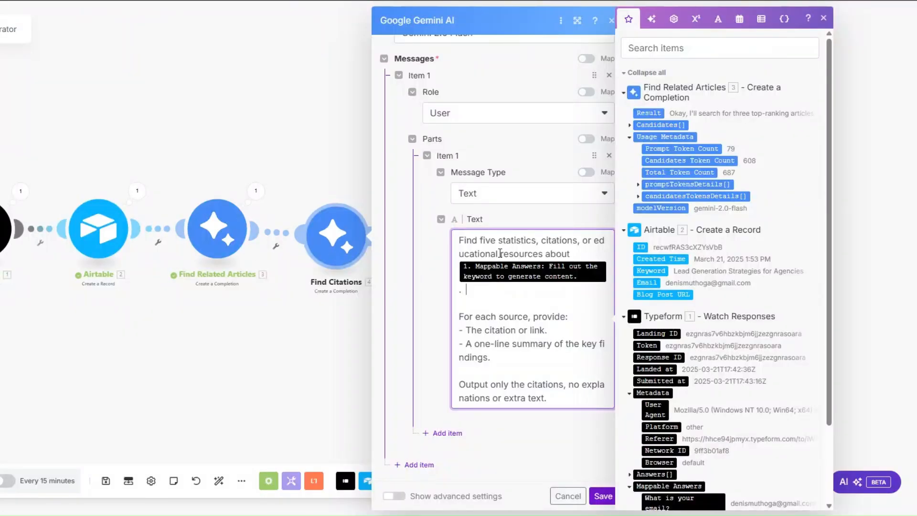
pyautogui.scroll(3, 500, 253)
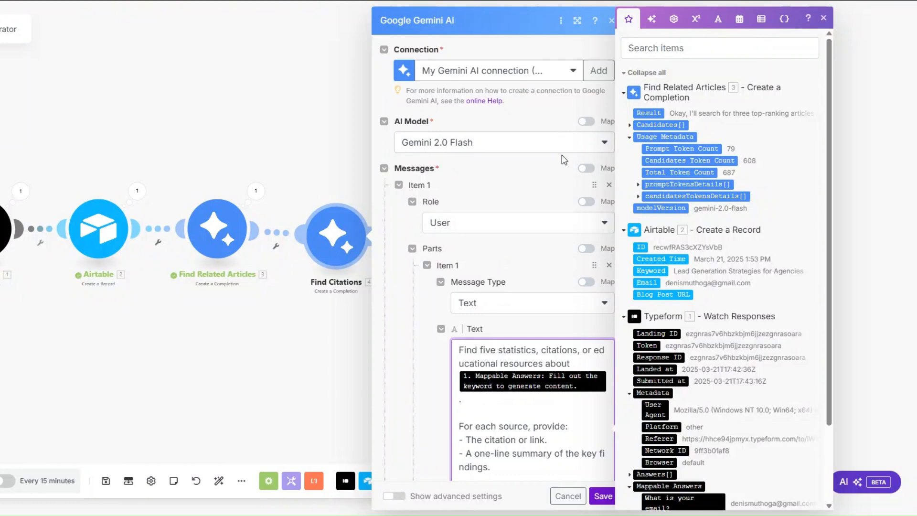
pyautogui.scroll(-1, 482, 177)
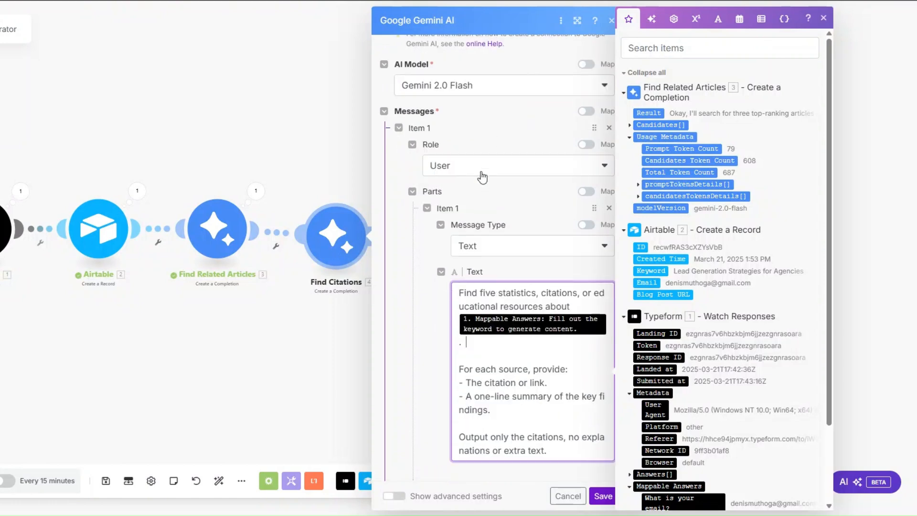
pyautogui.scroll(-1, 482, 177)
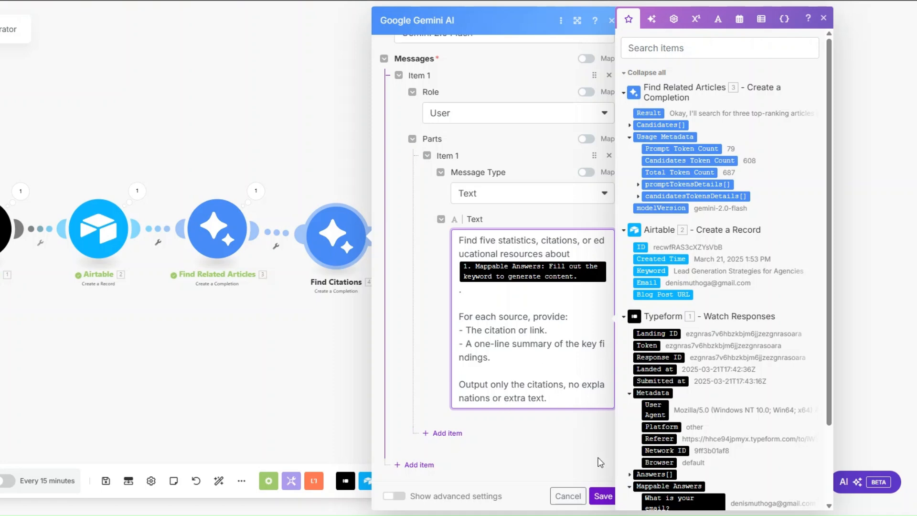
pyautogui.click(603, 496)
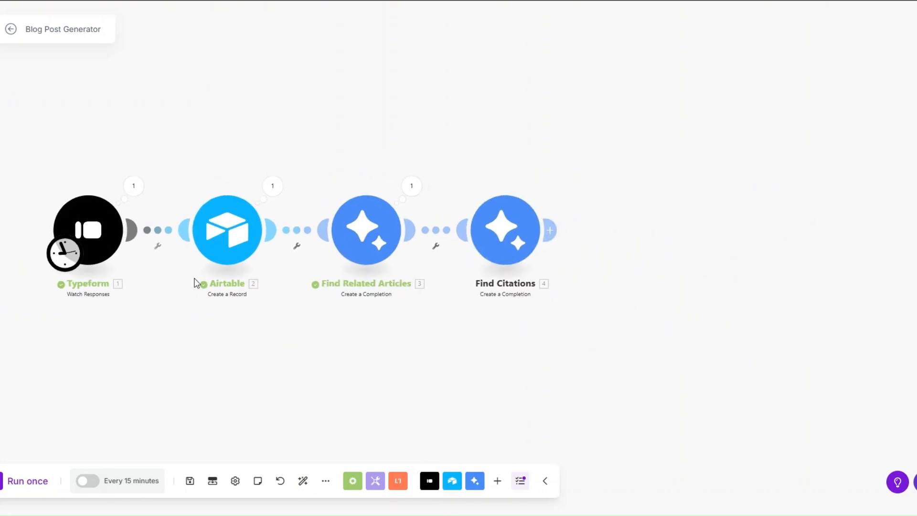
pyautogui.rightClick(92, 227)
# - Start the trigger manually from the most recent response and run the scenario once
pyautogui.click(136, 269)
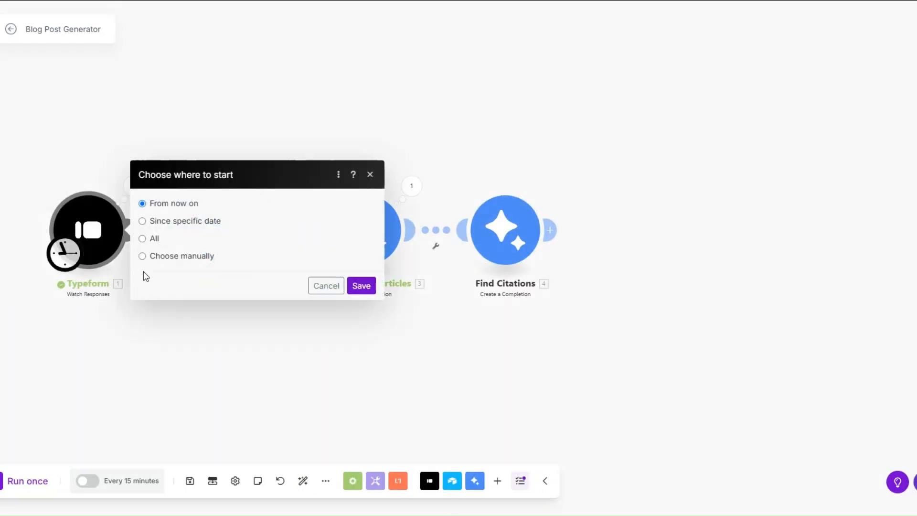
pyautogui.click(210, 258)
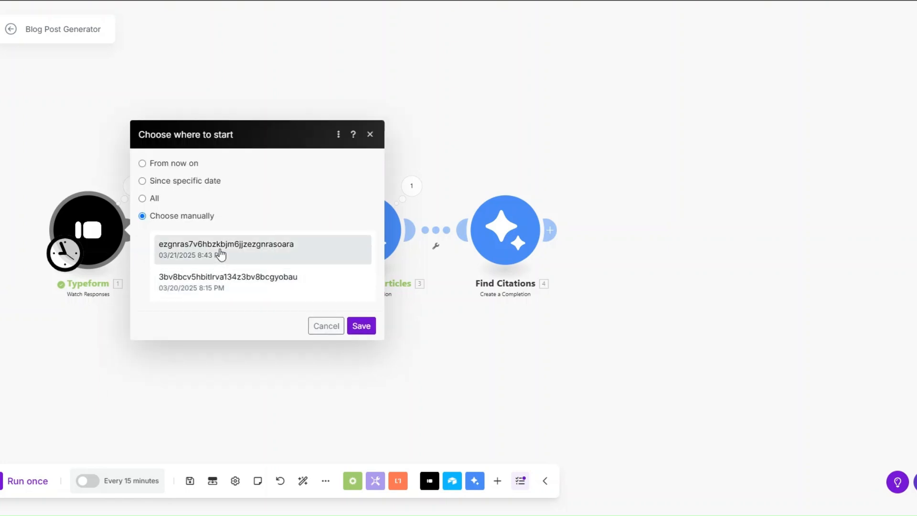
pyautogui.click(222, 253)
pyautogui.click(362, 325)
pyautogui.click(46, 488)
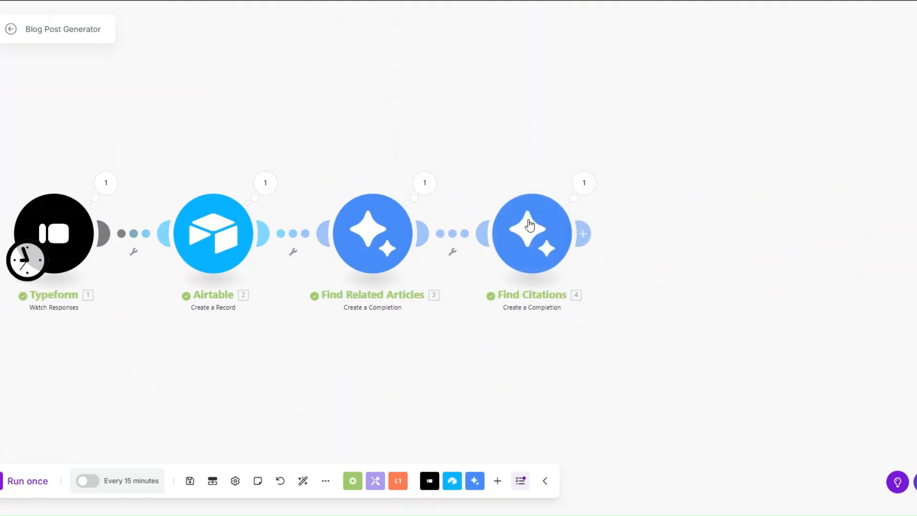
# - Review the Find Related Articles output and the five linked sources from Find Citations
pyautogui.click(424, 183)
pyautogui.click(486, 225)
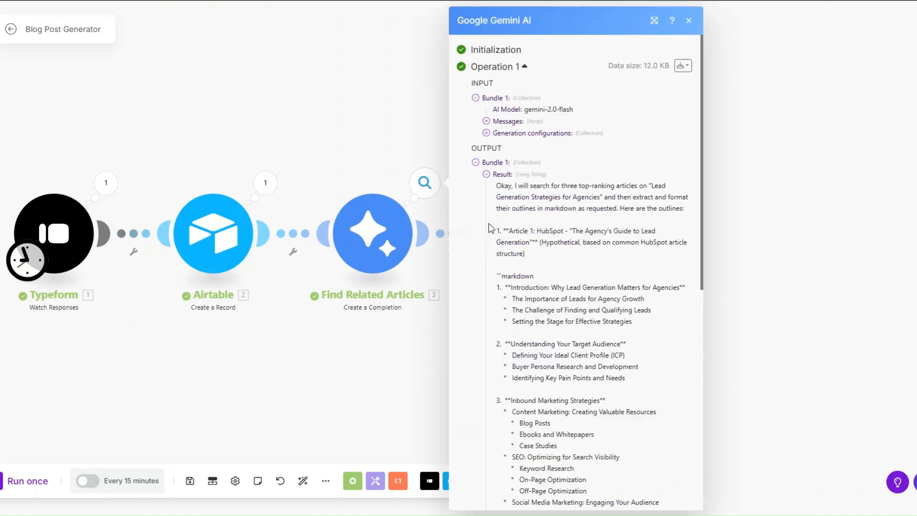
pyautogui.scroll(-6, 511, 192)
pyautogui.scroll(-15, 511, 192)
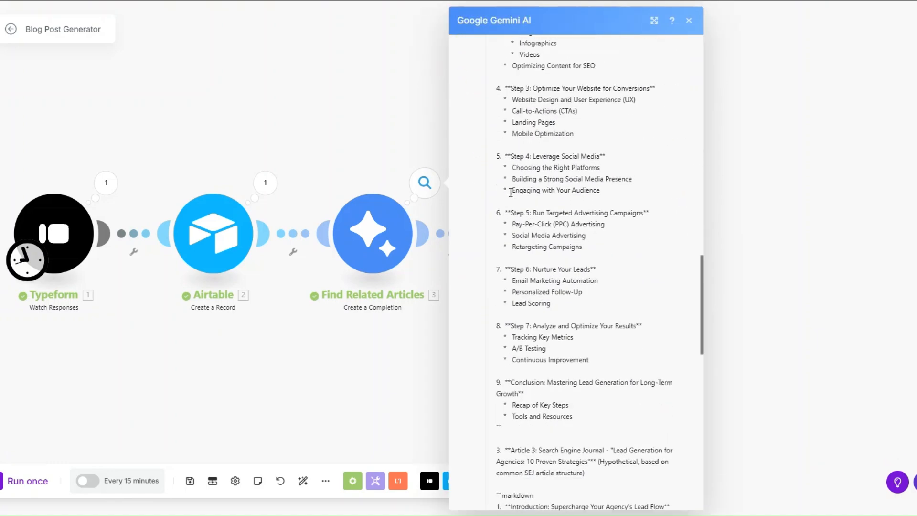
pyautogui.scroll(-8, 511, 329)
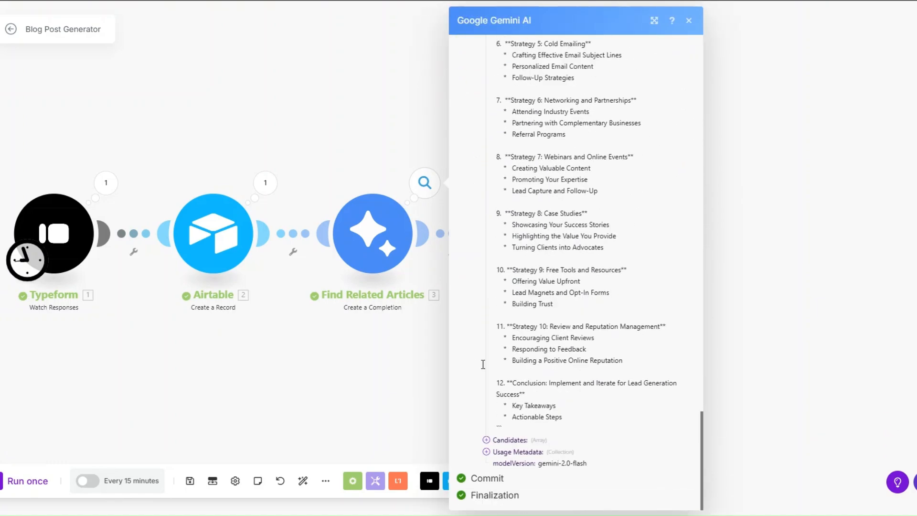
pyautogui.click(412, 358)
pyautogui.click(584, 183)
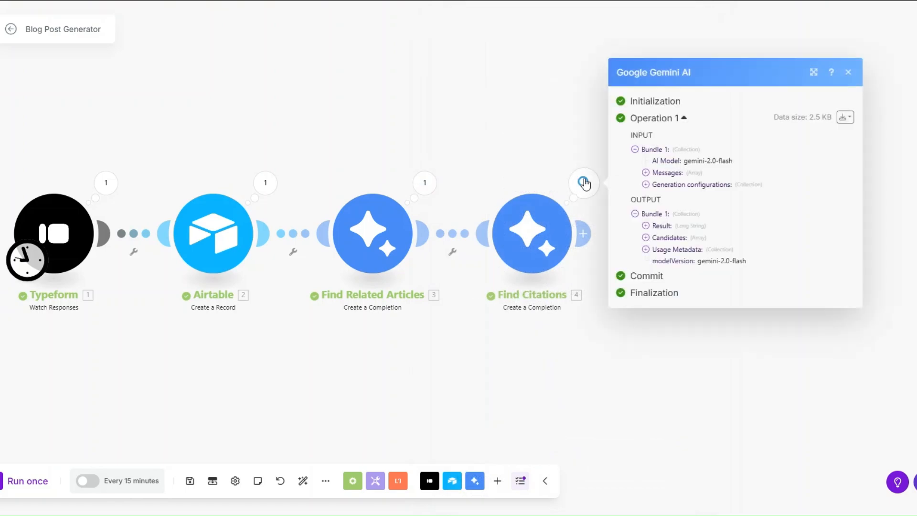
pyautogui.click(646, 225)
pyautogui.moveTo(660, 184); pyautogui.dragTo(699, 402)
pyautogui.click(694, 347)
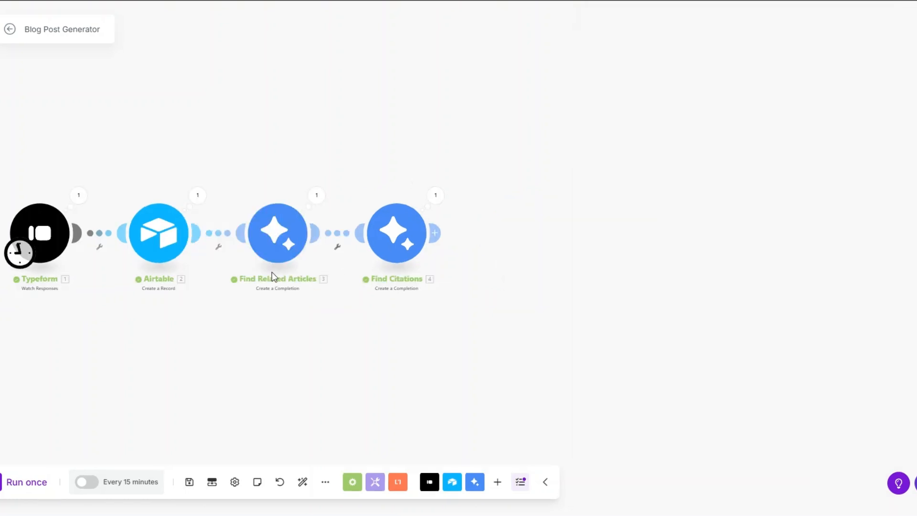
# - Add a Google Gemini AI Create a Completion module after Find Citations using Gemini 2.0 Flash
pyautogui.click(435, 233)
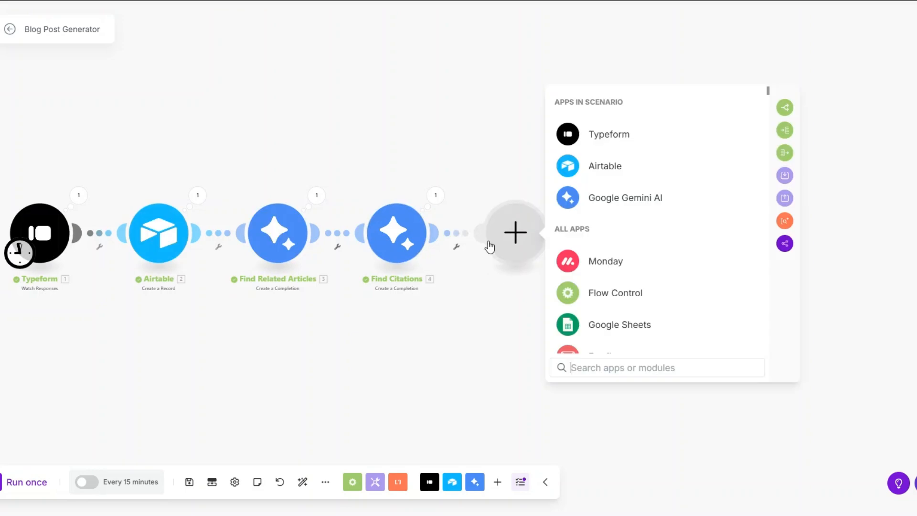
pyautogui.click(594, 200)
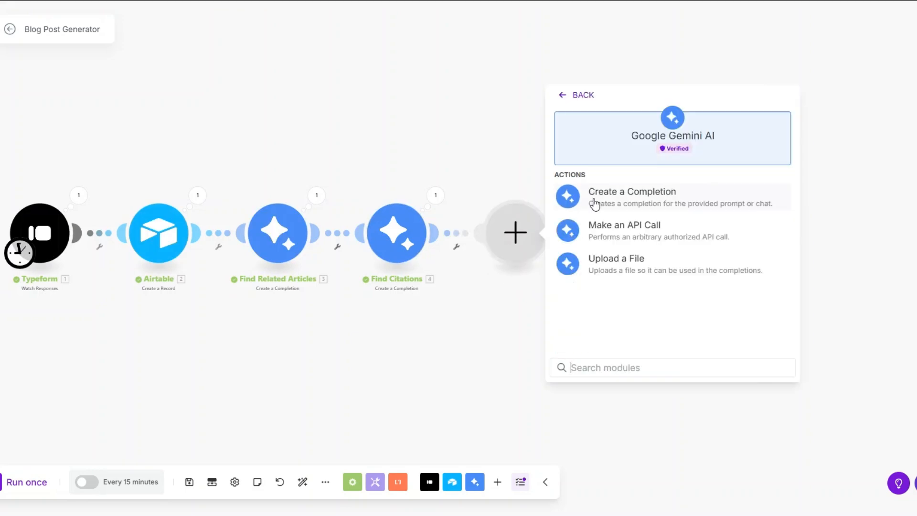
pyautogui.click(630, 199)
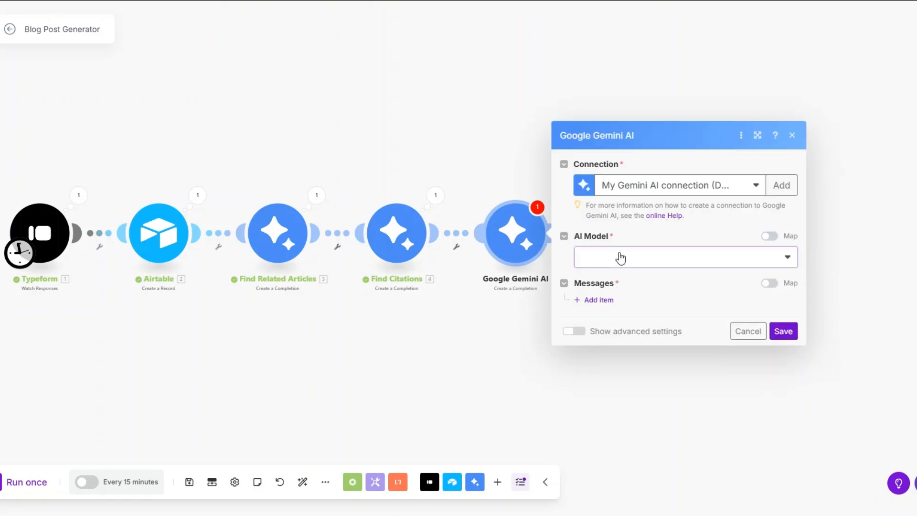
pyautogui.click(621, 256)
pyautogui.scroll(-5, 633, 354)
pyautogui.click(634, 309)
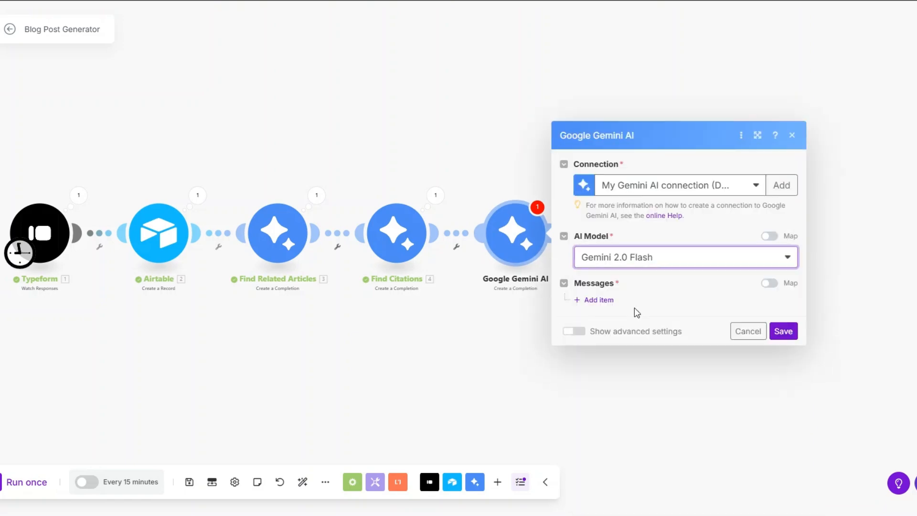
pyautogui.scroll(-3, 297, 299)
pyautogui.scroll(1, 170, 287)
pyautogui.moveTo(212, 293); pyautogui.dragTo(238, 290)
# - Add a Model text message 'You are a helpful, intelligent content assistant.'
pyautogui.click(507, 290)
pyautogui.click(542, 281)
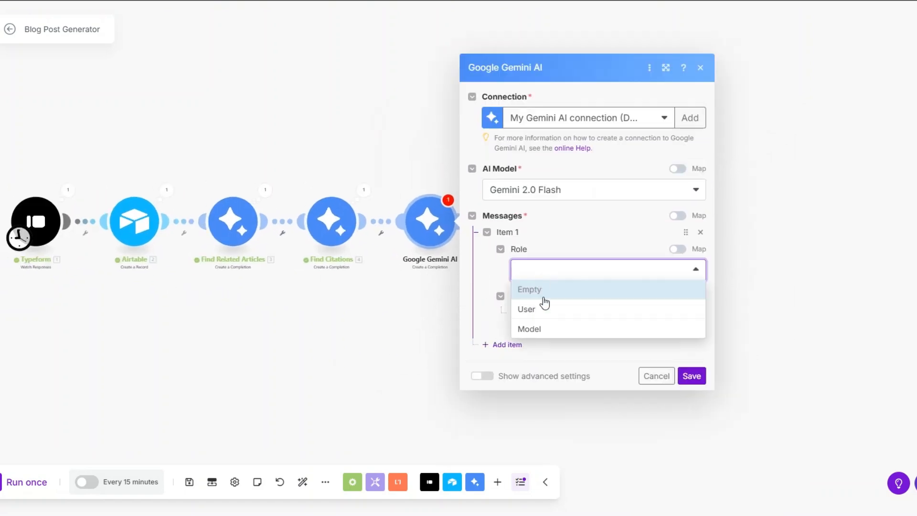
pyautogui.click(544, 333)
pyautogui.click(543, 313)
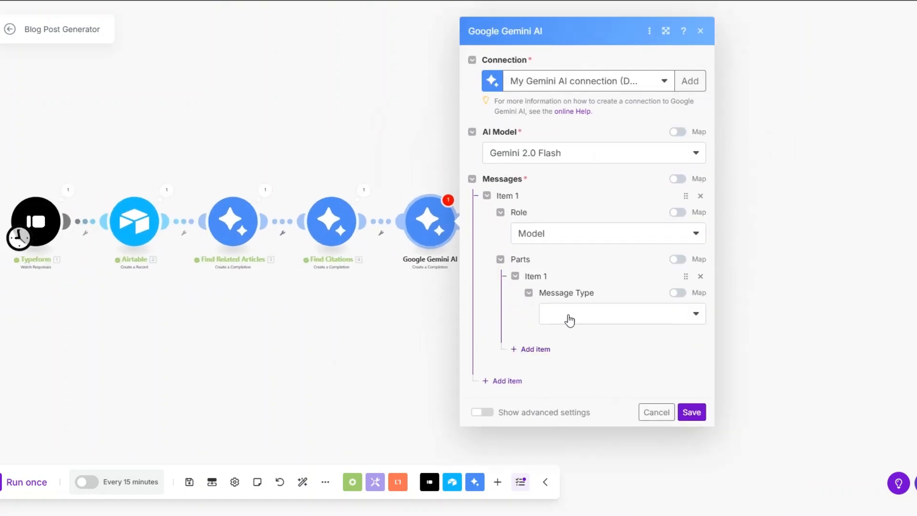
pyautogui.click(566, 315)
pyautogui.click(572, 353)
pyautogui.click(602, 349)
pyautogui.write('You are a helpful, intelligent content assistant.')
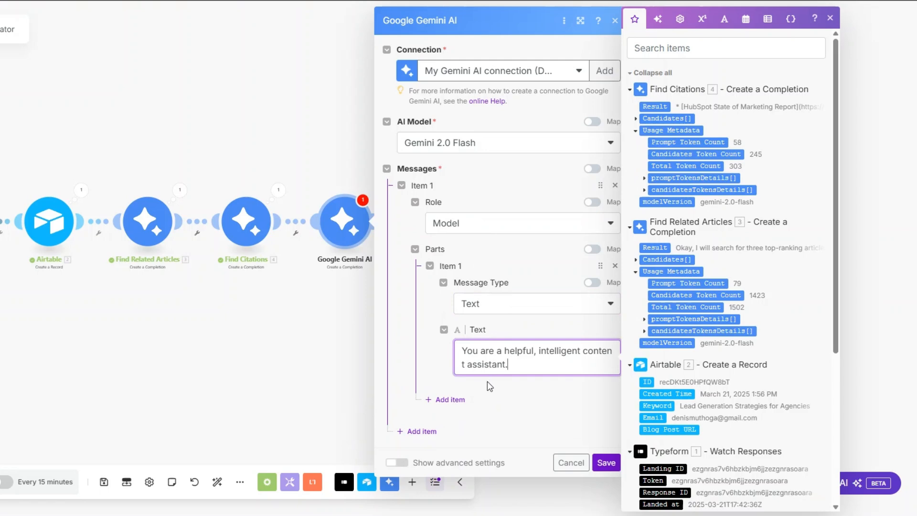
# - Add a User text message and paste the JSON reformatting prompt into it
pyautogui.click(422, 431)
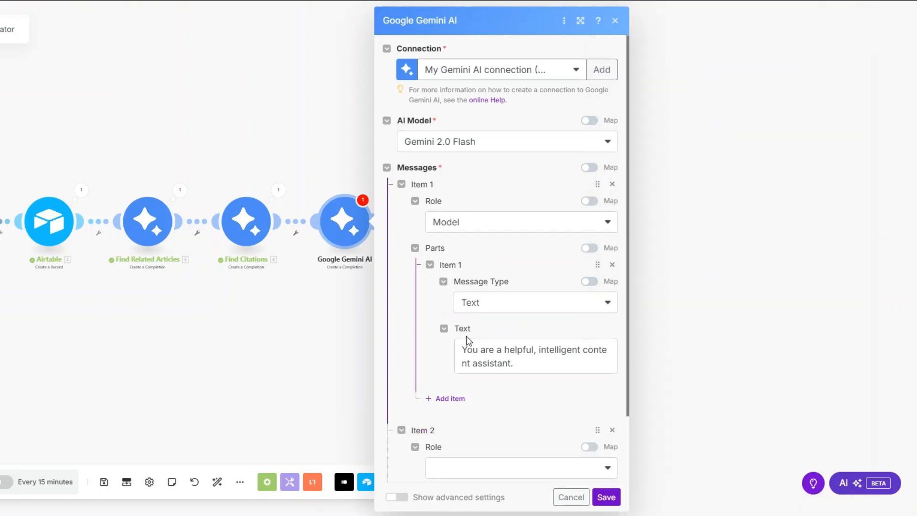
pyautogui.scroll(-2, 467, 363)
pyautogui.click(468, 393)
pyautogui.click(466, 402)
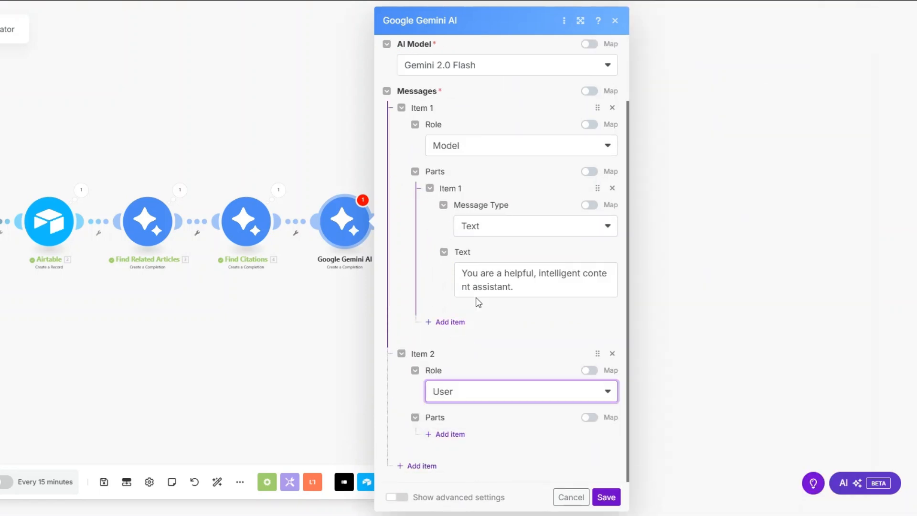
pyautogui.click(447, 434)
pyautogui.scroll(-2, 505, 370)
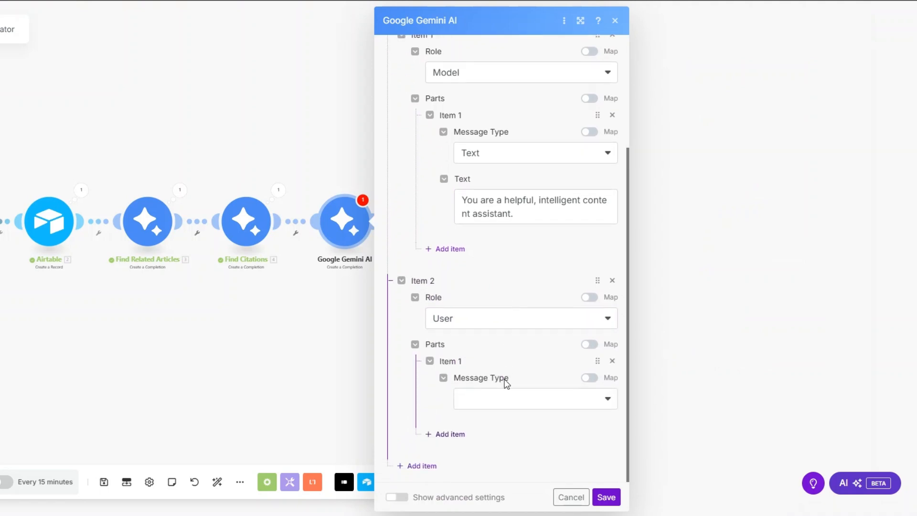
pyautogui.click(505, 406)
pyautogui.click(500, 416)
pyautogui.scroll(-1, 497, 401)
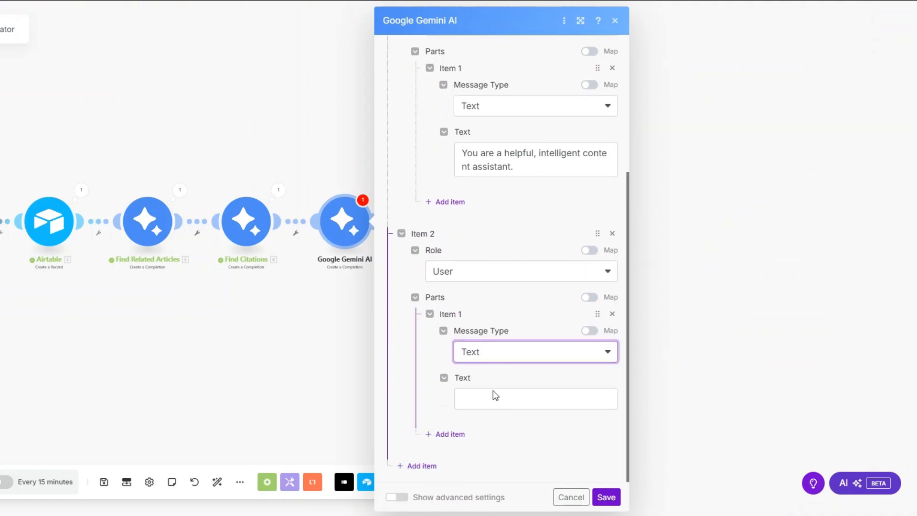
pyautogui.click(493, 400)
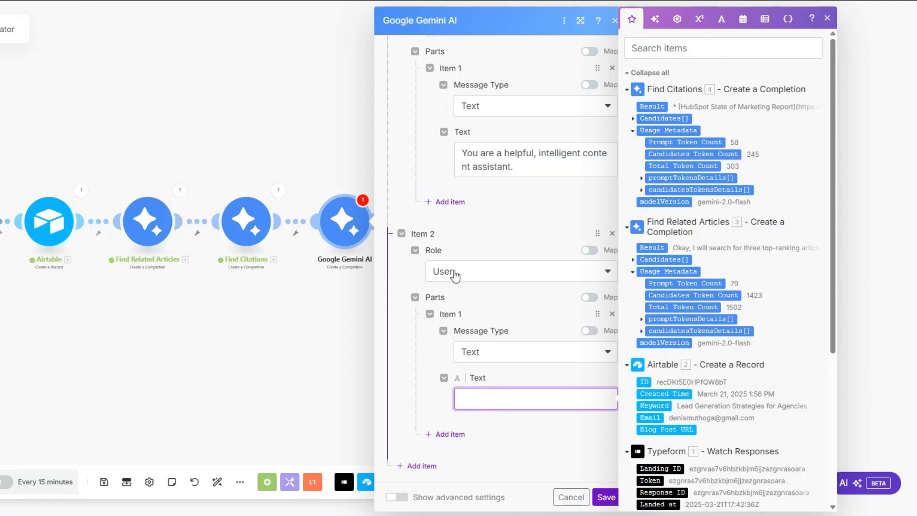
pyautogui.hotkey('ctrl', 'v')
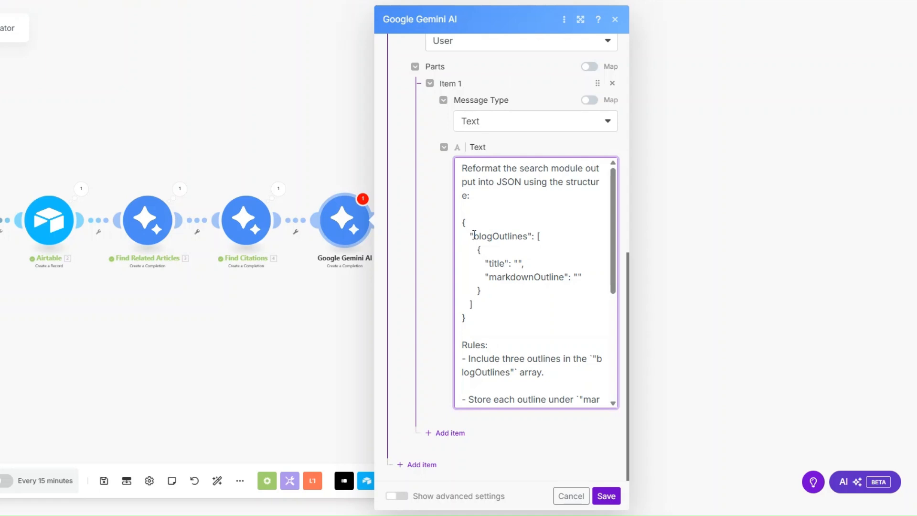
# - Review the Gemini prompt's blogOutlines JSON template, its title field and the newline-escape rule
pyautogui.moveTo(471, 236); pyautogui.dragTo(532, 234)
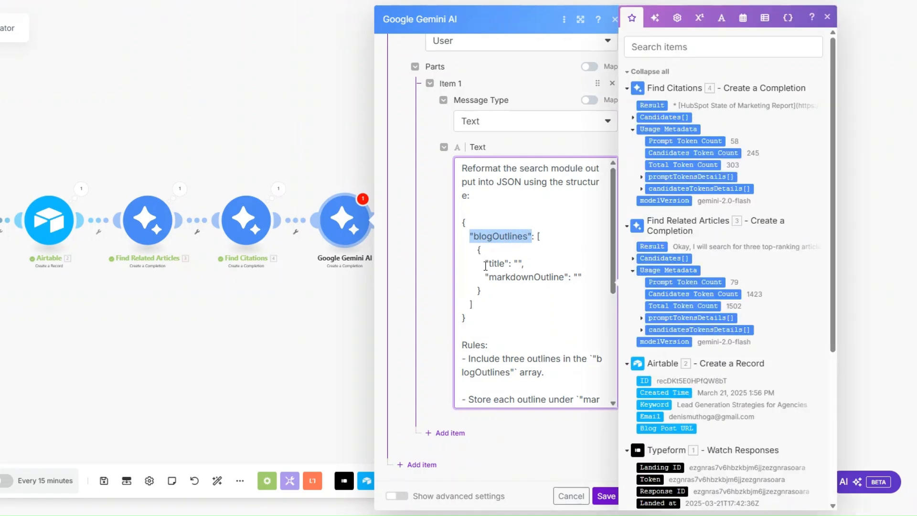
pyautogui.moveTo(486, 266); pyautogui.dragTo(564, 274)
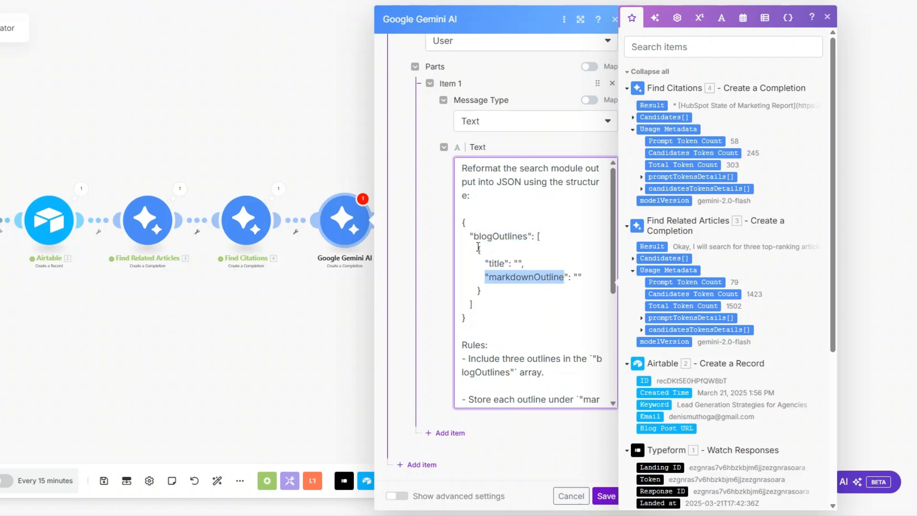
pyautogui.moveTo(462, 222); pyautogui.dragTo(488, 315)
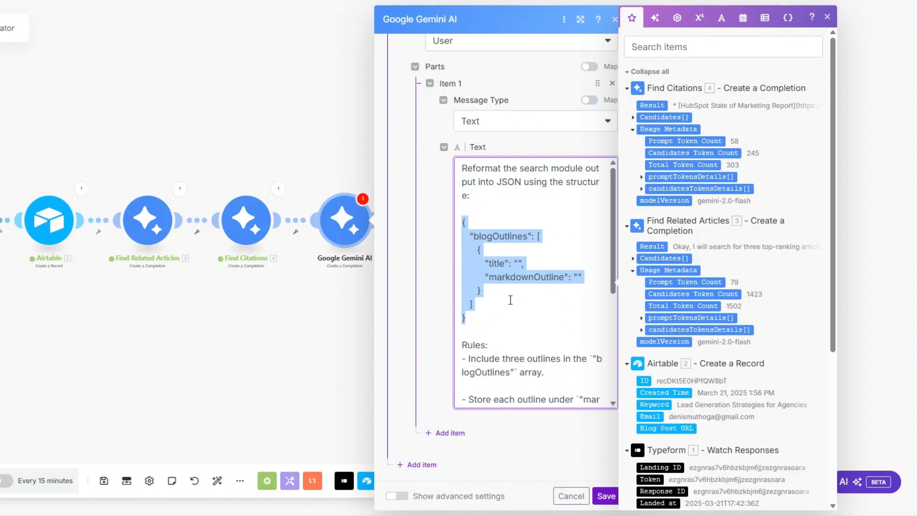
pyautogui.scroll(-4, 510, 299)
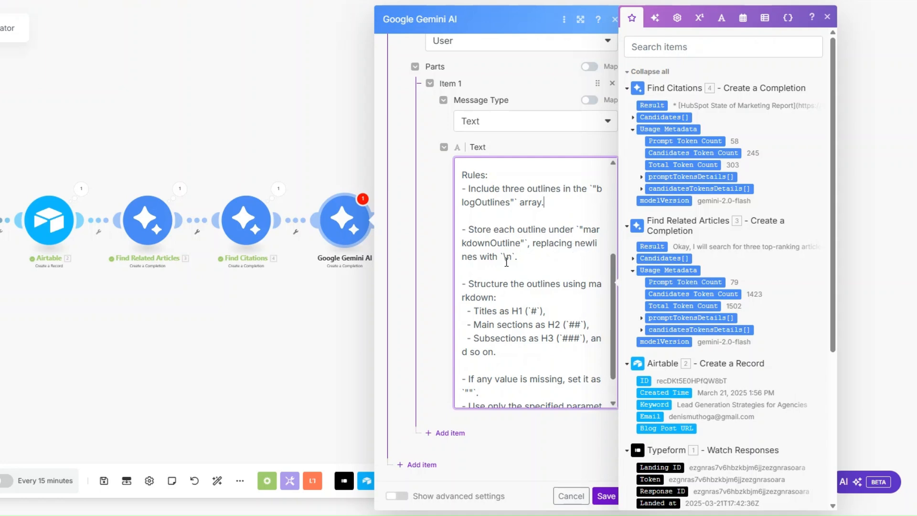
pyautogui.moveTo(500, 258); pyautogui.dragTo(515, 258)
pyautogui.click(524, 257)
pyautogui.scroll(-1, 524, 257)
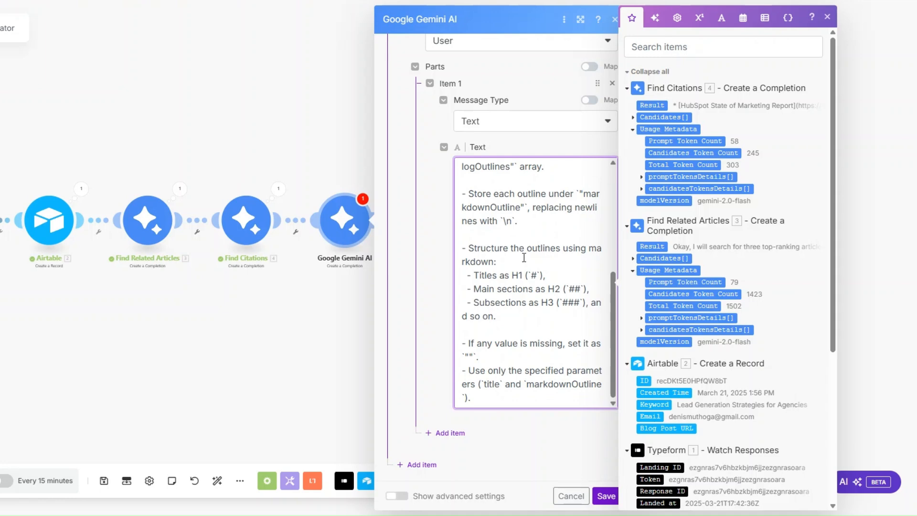
# - Check the H1, H2, subsection and empty-value rules, then save the Gemini module
pyautogui.moveTo(468, 280); pyautogui.dragTo(581, 289)
pyautogui.click(484, 291)
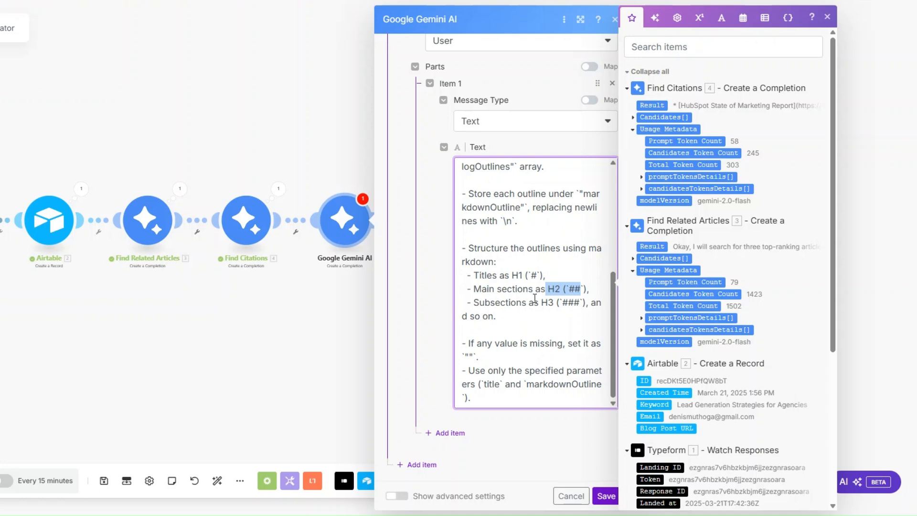
pyautogui.click(557, 305)
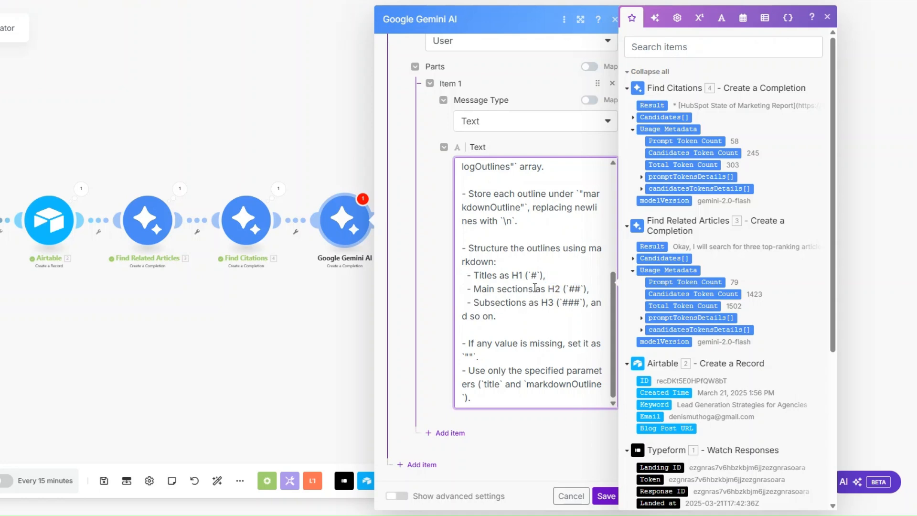
pyautogui.click(513, 276)
pyautogui.moveTo(482, 358); pyautogui.dragTo(463, 356)
pyautogui.scroll(3, 519, 399)
pyautogui.scroll(-3, 530, 363)
pyautogui.click(606, 496)
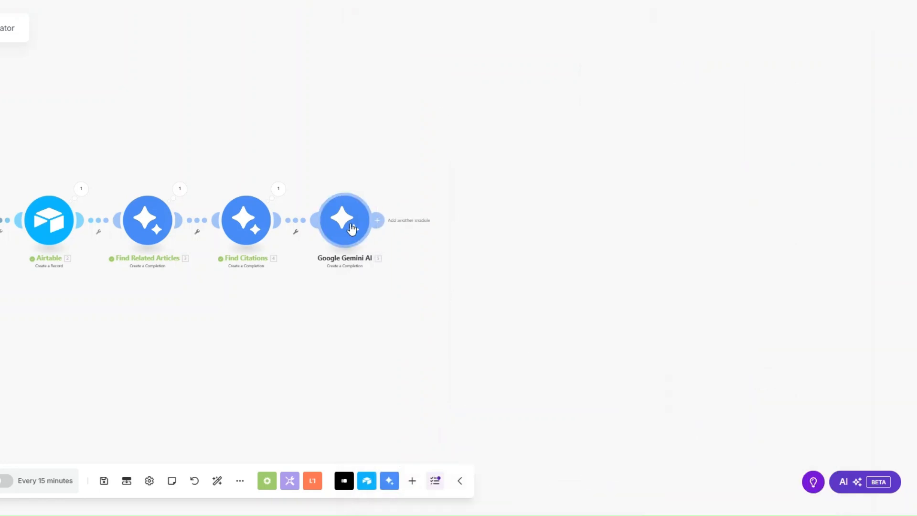
pyautogui.rightClick(351, 227)
# - Rename the last Gemini module to 'Format Outlines'
pyautogui.click(387, 289)
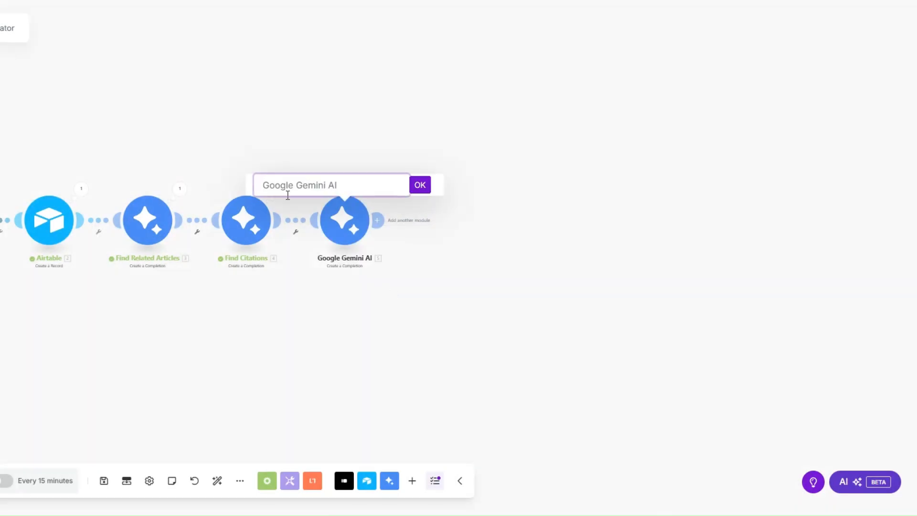
pyautogui.write('Format')
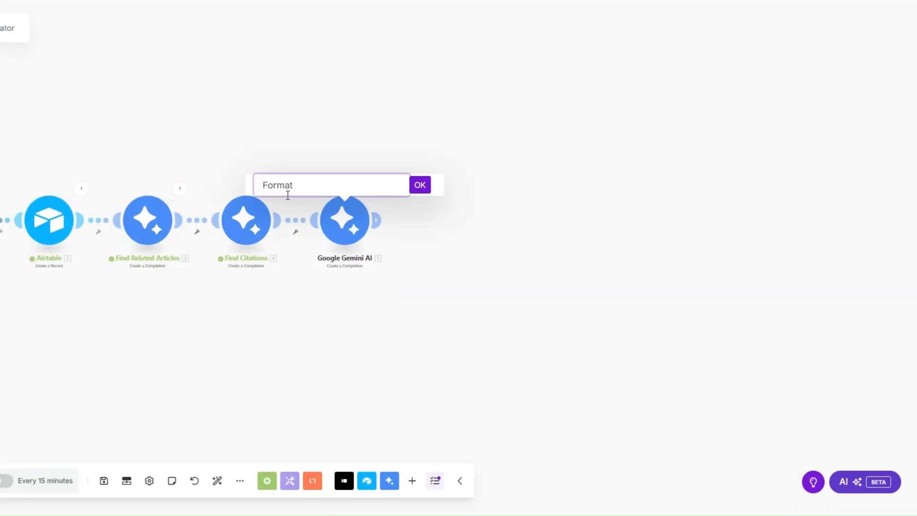
pyautogui.write(' Outlines')
pyautogui.click(420, 185)
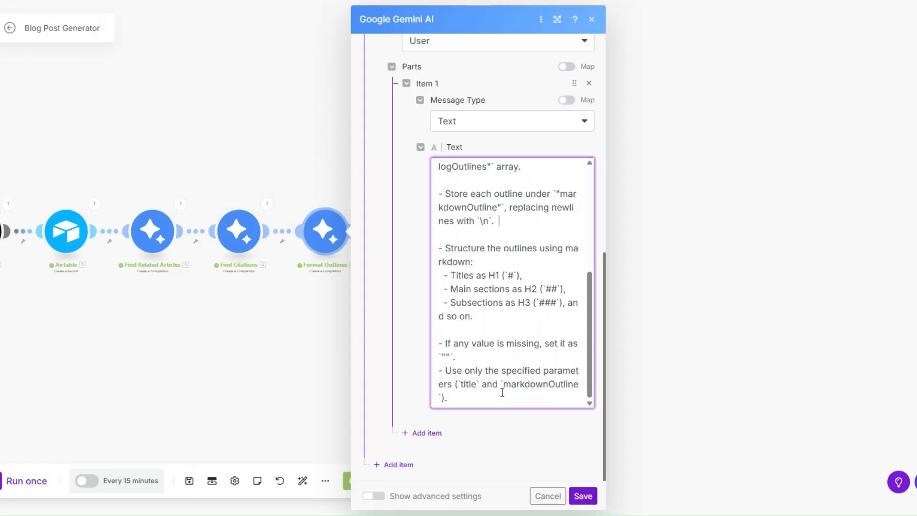
pyautogui.click(405, 451)
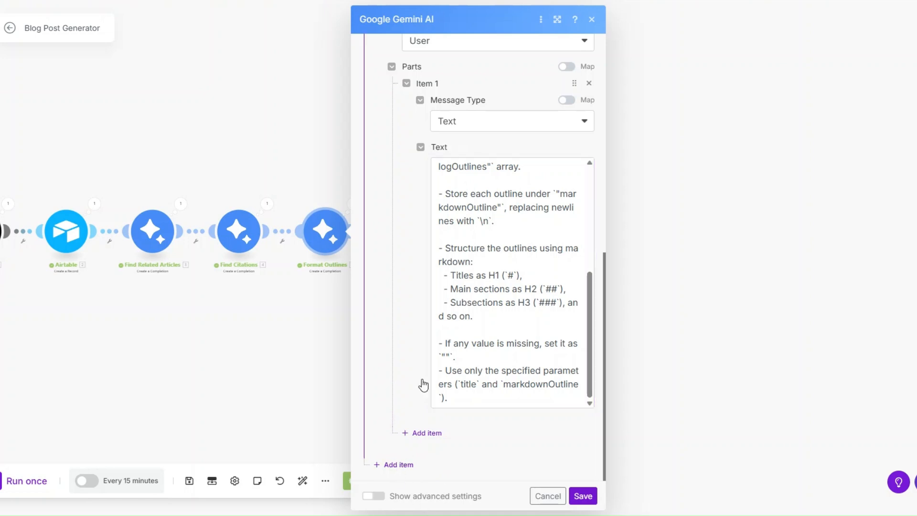
# - Add a third User message with a Text part mapped to 3. Result, and save
pyautogui.click(398, 464)
pyautogui.click(440, 394)
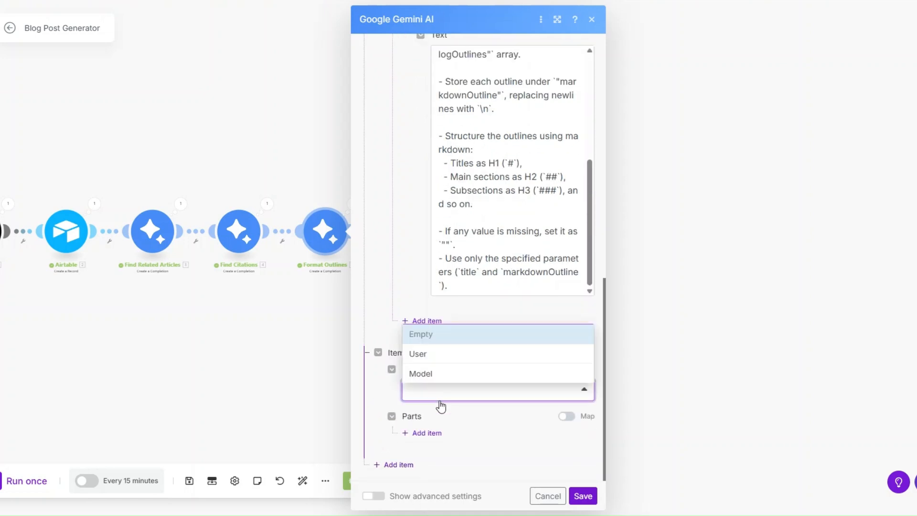
pyautogui.click(432, 358)
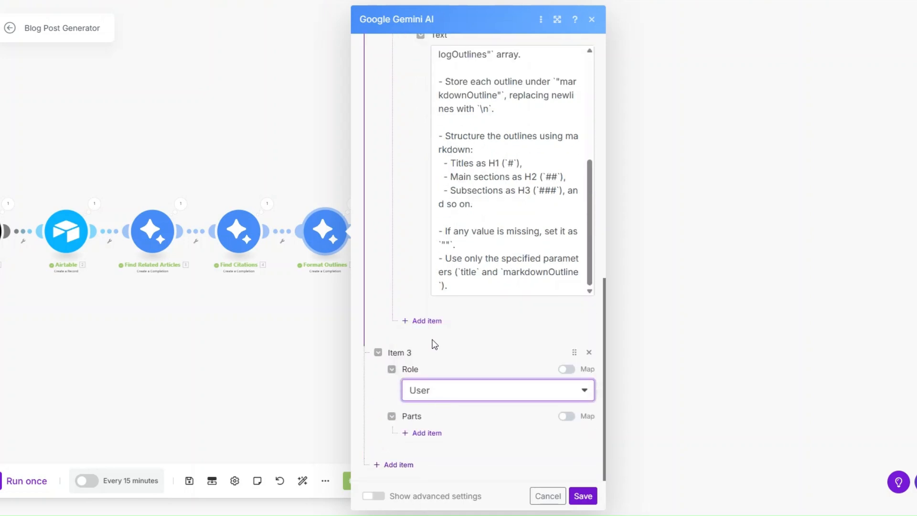
pyautogui.click(422, 433)
pyautogui.scroll(-2, 442, 346)
pyautogui.click(471, 397)
pyautogui.click(458, 366)
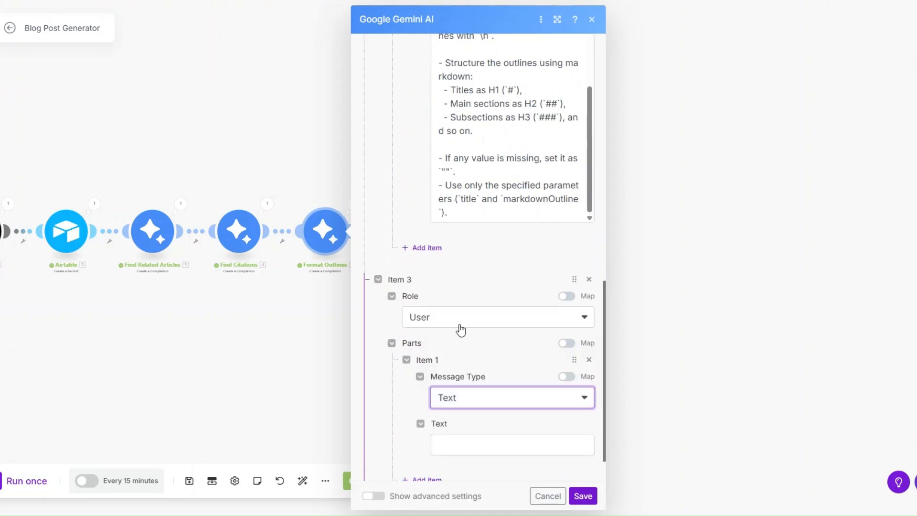
pyautogui.scroll(-1, 460, 330)
pyautogui.click(464, 397)
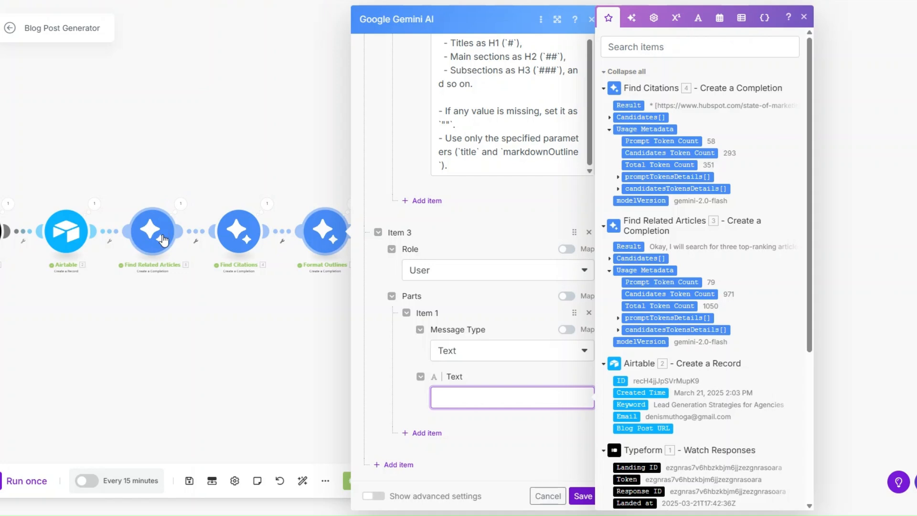
pyautogui.scroll(-1, 743, 242)
pyautogui.moveTo(626, 191); pyautogui.dragTo(501, 397)
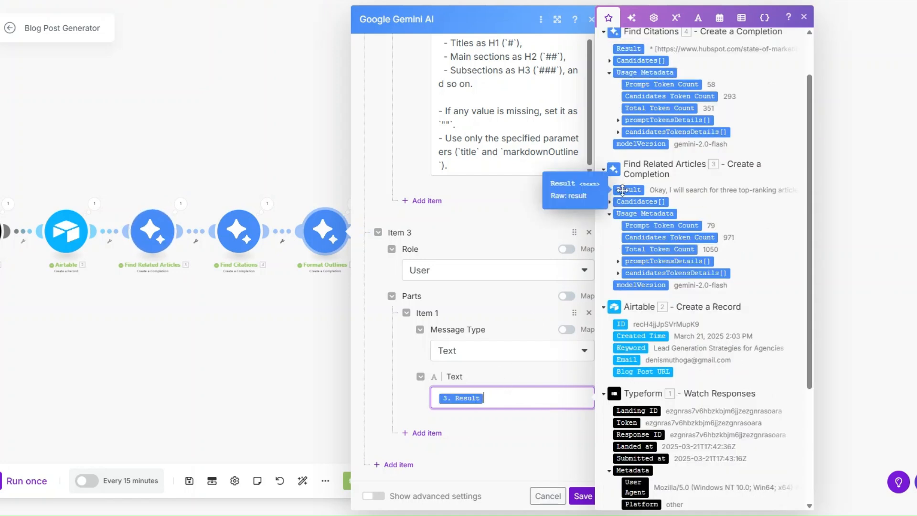
pyautogui.click(583, 496)
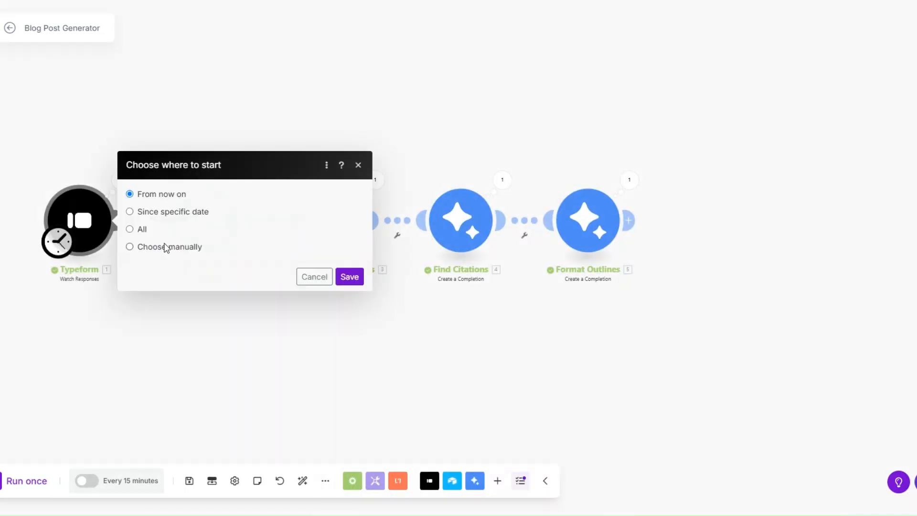
# - Start from the first manually chosen Typeform response, run once, and inspect Format Outlines output
pyautogui.click(165, 246)
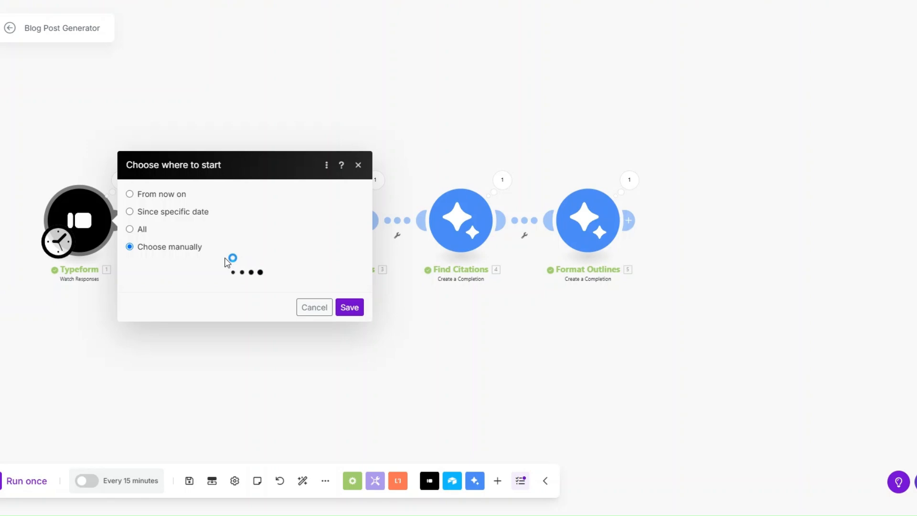
pyautogui.click(246, 244)
pyautogui.click(350, 317)
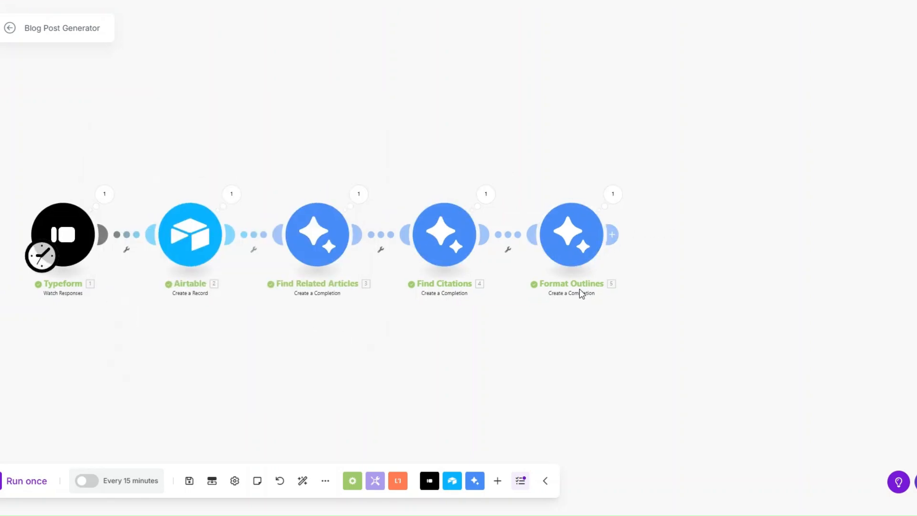
pyautogui.click(29, 481)
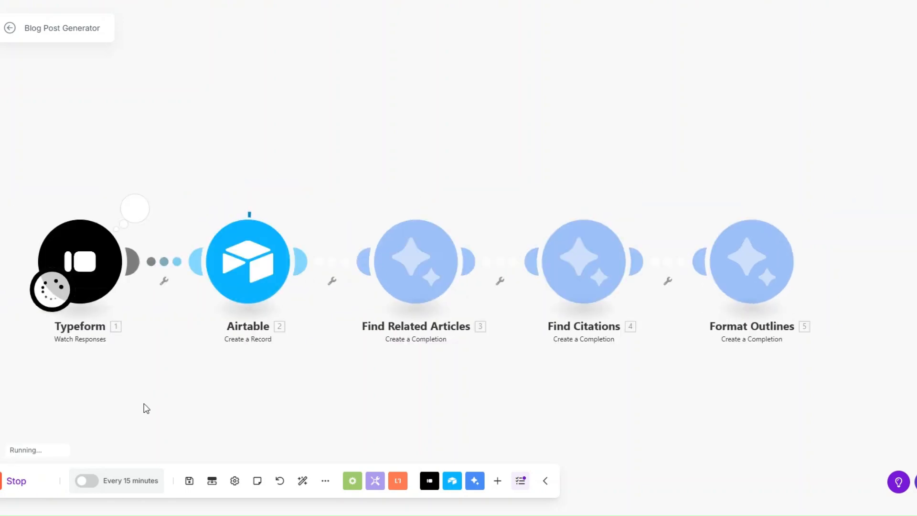
pyautogui.moveTo(111, 363); pyautogui.dragTo(101, 336)
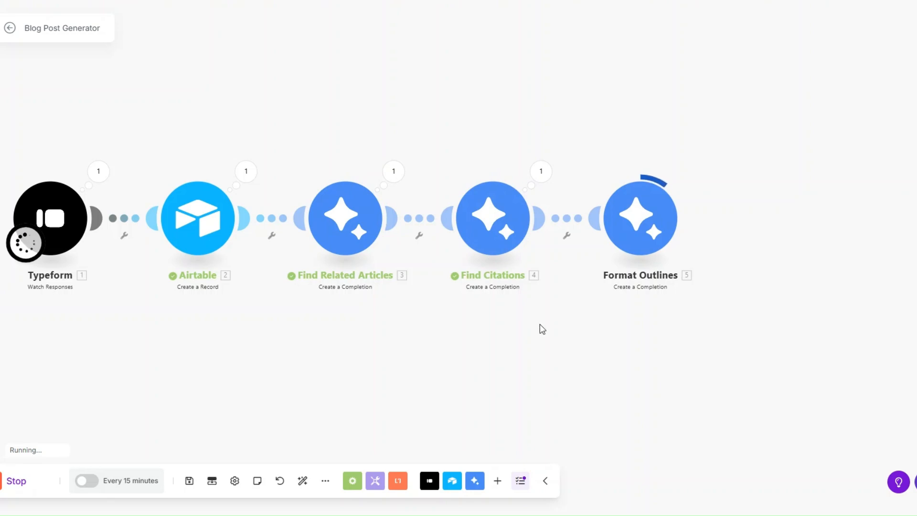
pyautogui.scroll(-2, 575, 296)
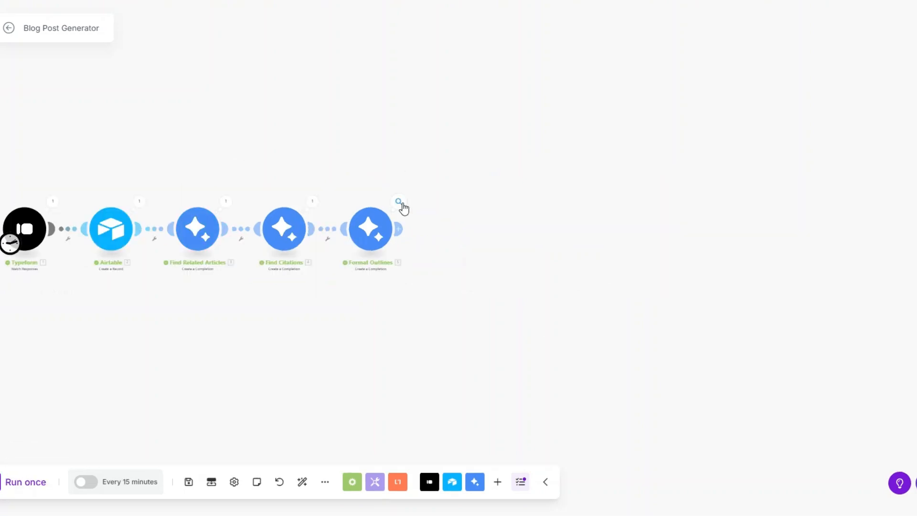
pyautogui.click(399, 202)
pyautogui.click(450, 244)
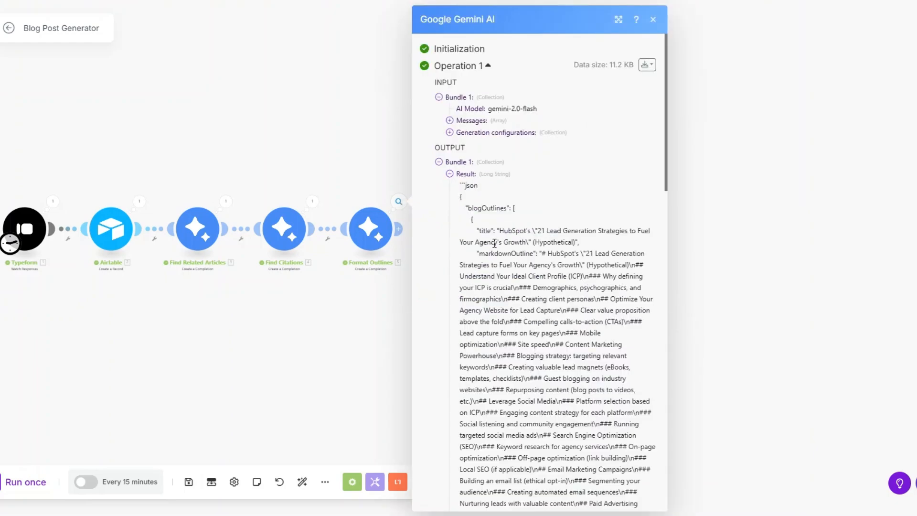
pyautogui.scroll(-3, 494, 243)
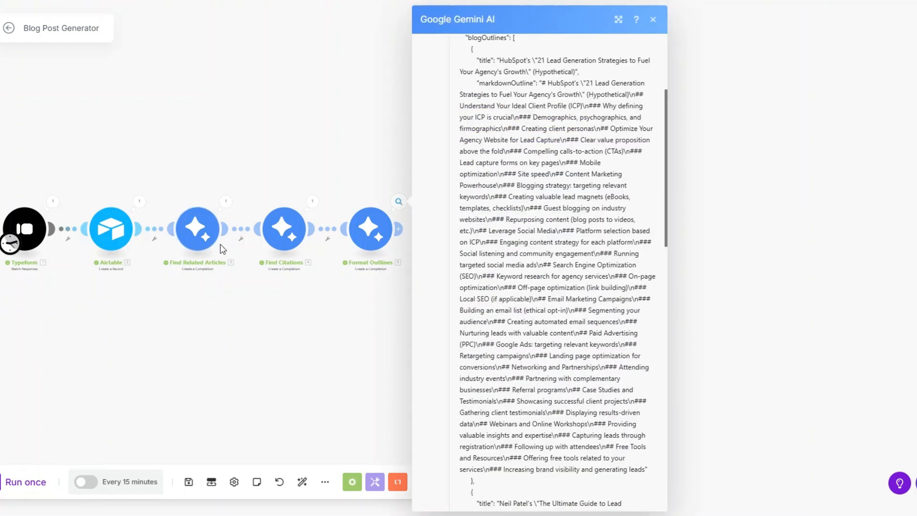
pyautogui.scroll(2, 473, 172)
pyautogui.moveTo(472, 172); pyautogui.dragTo(501, 277)
pyautogui.scroll(-7, 500, 281)
pyautogui.click(501, 277)
pyautogui.scroll(-1, 501, 276)
pyautogui.scroll(-10, 501, 277)
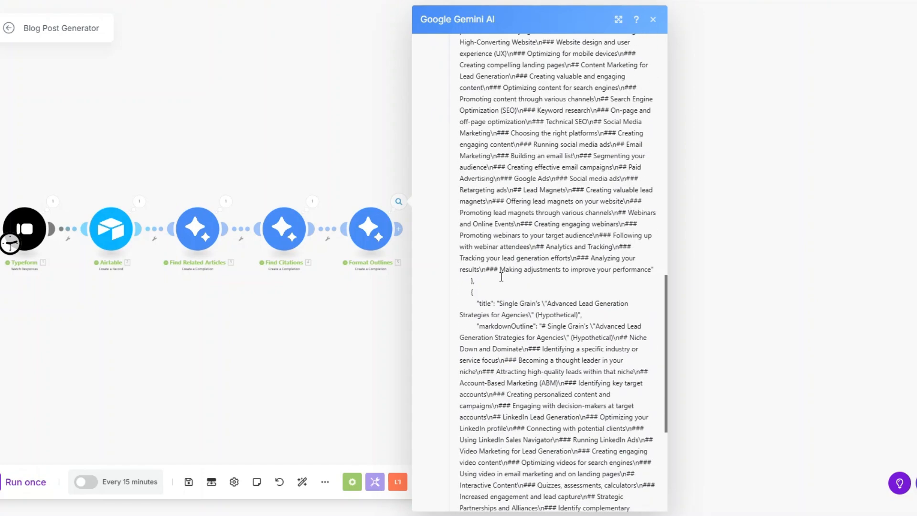
pyautogui.scroll(3, 516, 329)
pyautogui.moveTo(472, 169); pyautogui.dragTo(592, 412)
pyautogui.scroll(-3, 549, 420)
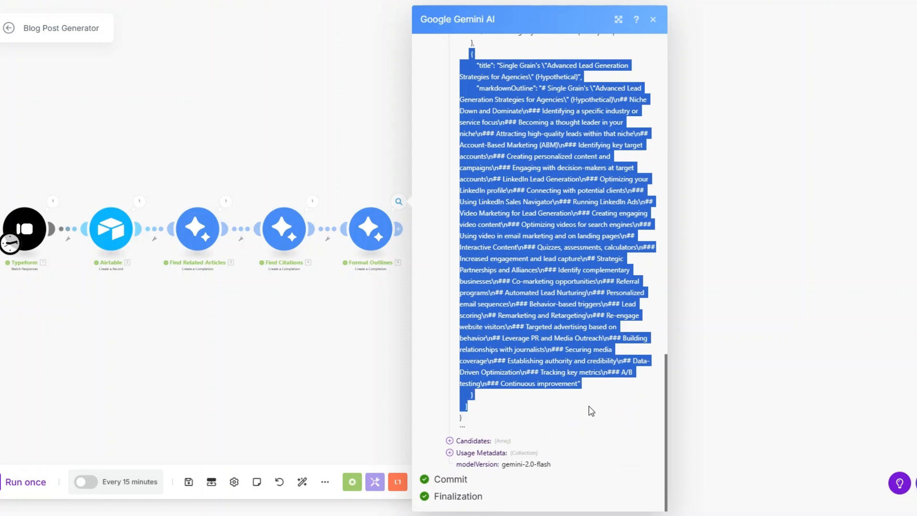
pyautogui.scroll(7, 584, 365)
pyautogui.moveTo(411, 268); pyautogui.dragTo(420, 277)
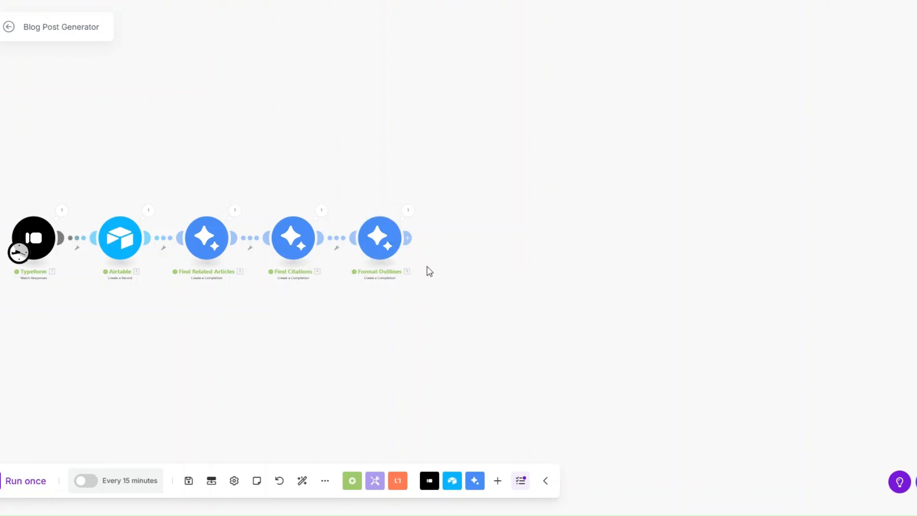
# - Clone Format Outlines to the end of the chain and name it 'Blog Post Outlines'
pyautogui.rightClick(390, 246)
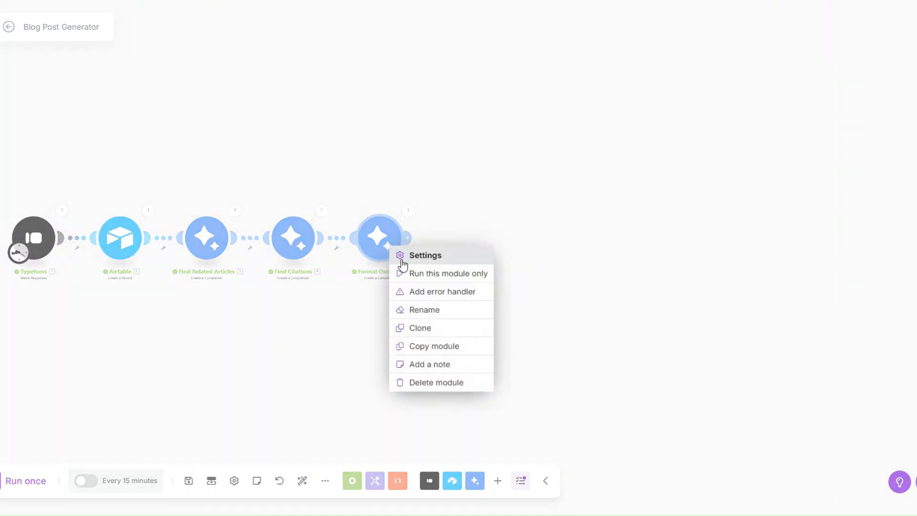
pyautogui.click(423, 326)
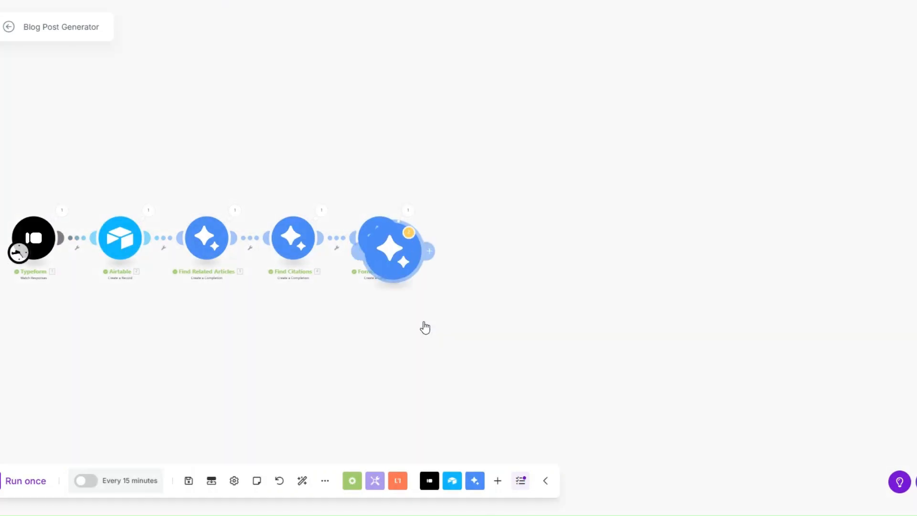
pyautogui.click(451, 243)
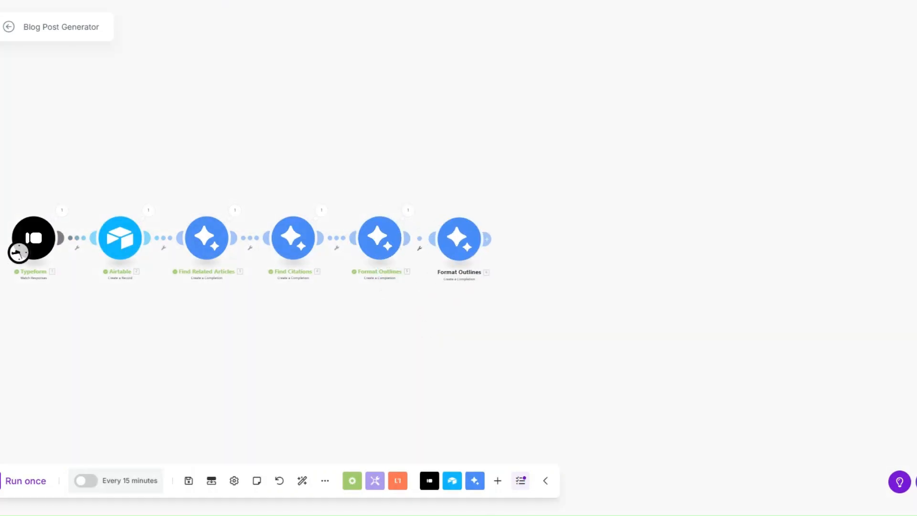
pyautogui.rightClick(449, 243)
pyautogui.click(480, 307)
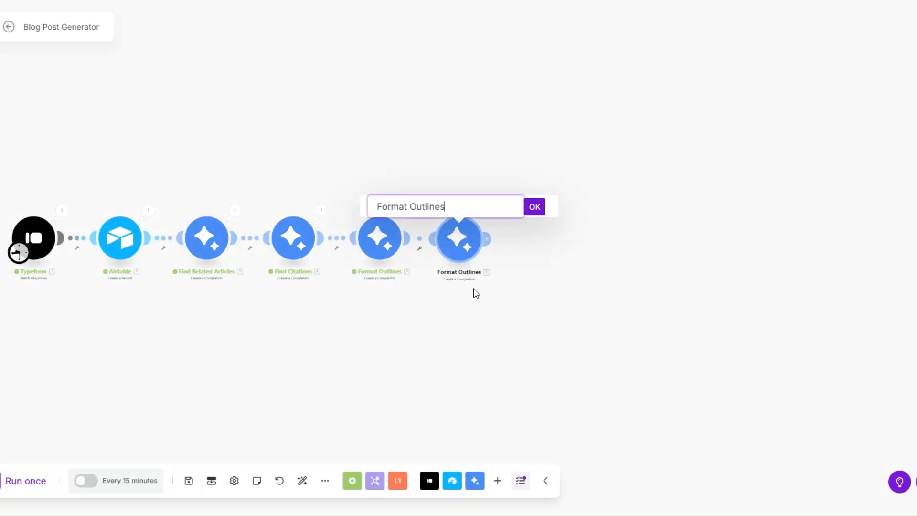
pyautogui.click(535, 210)
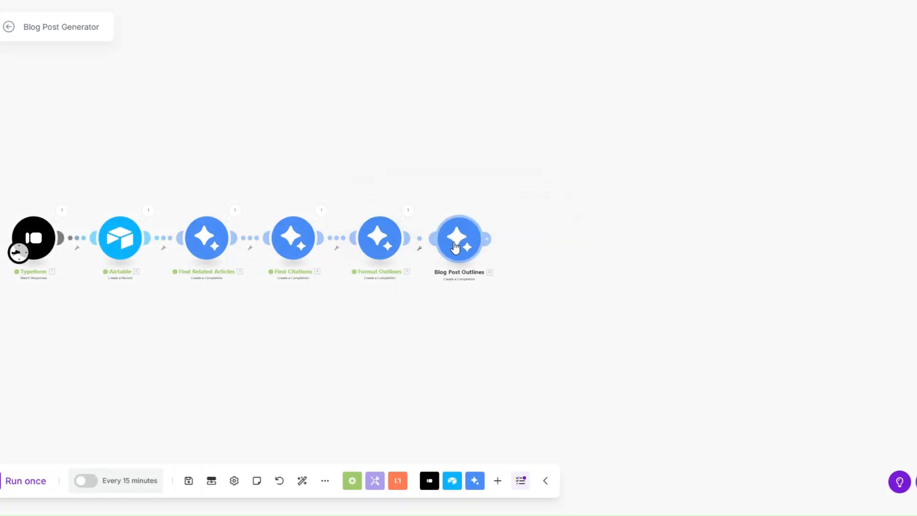
pyautogui.click(454, 247)
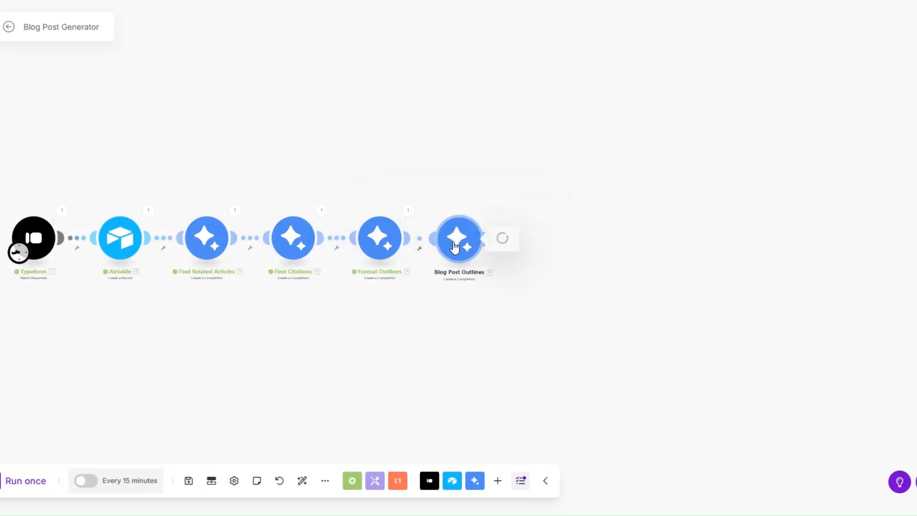
# - Write the Item 2 prompt requesting a comprehensive blog post outline, review Item 3, and save
pyautogui.scroll(-3, 502, 210)
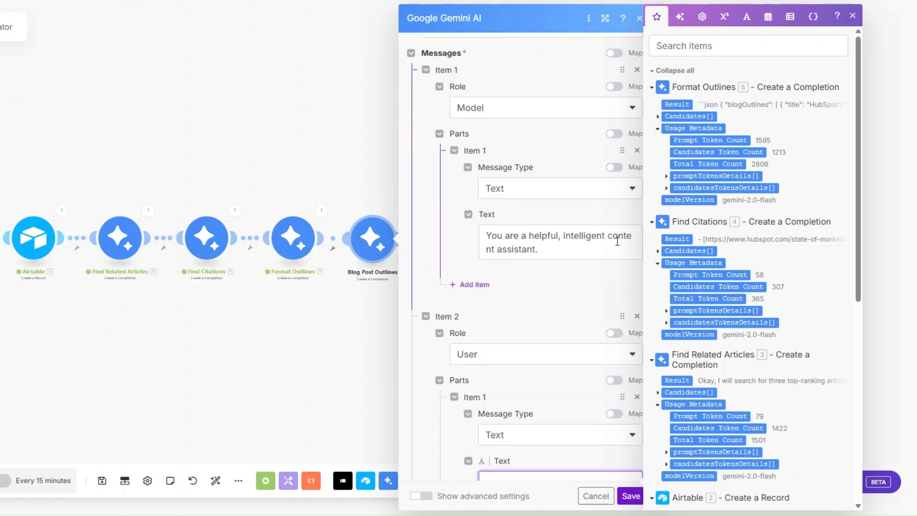
pyautogui.click(554, 253)
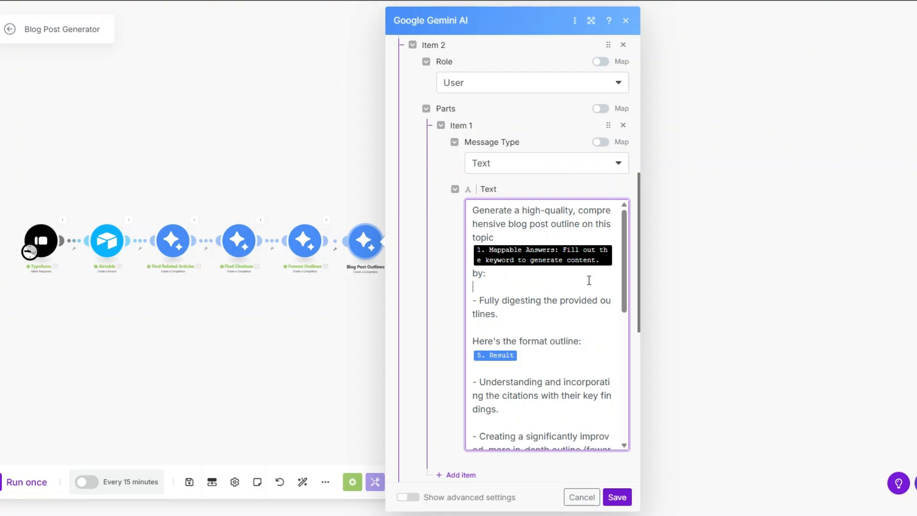
pyautogui.scroll(-1, 582, 270)
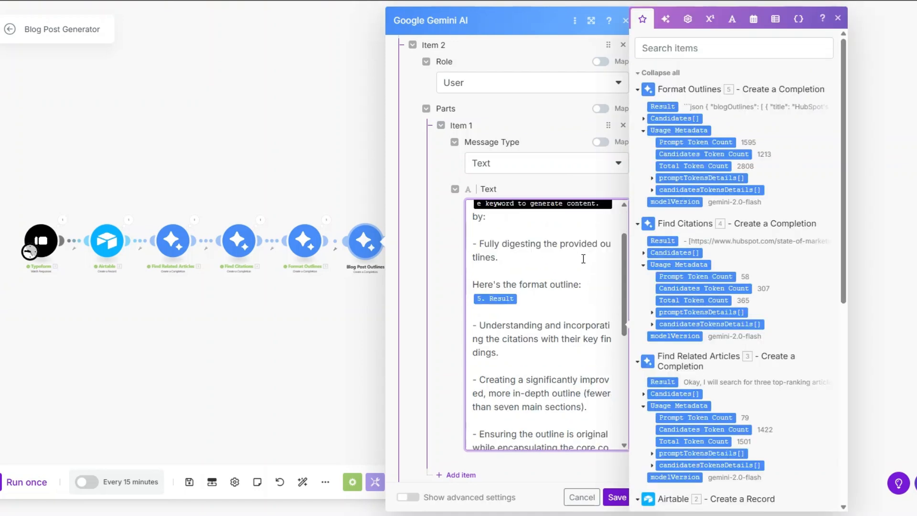
pyautogui.scroll(-2, 583, 258)
pyautogui.scroll(1, 535, 263)
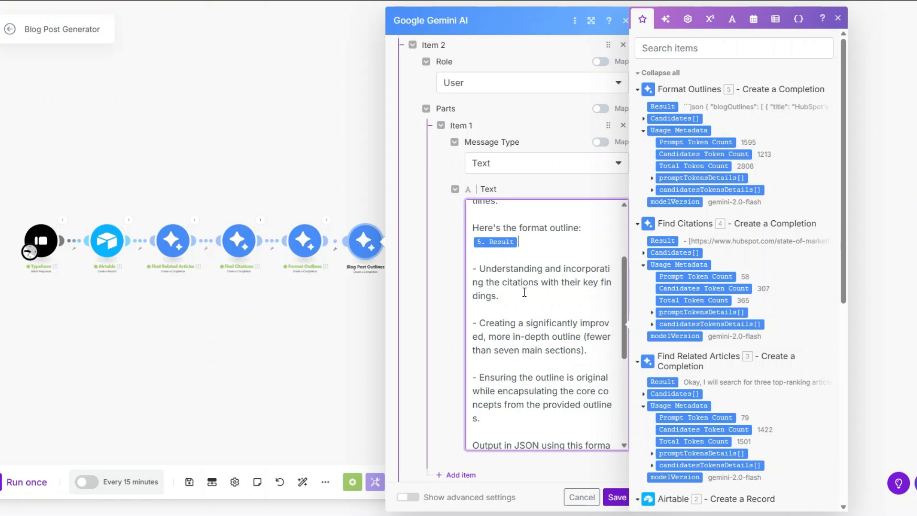
pyautogui.scroll(-2, 591, 339)
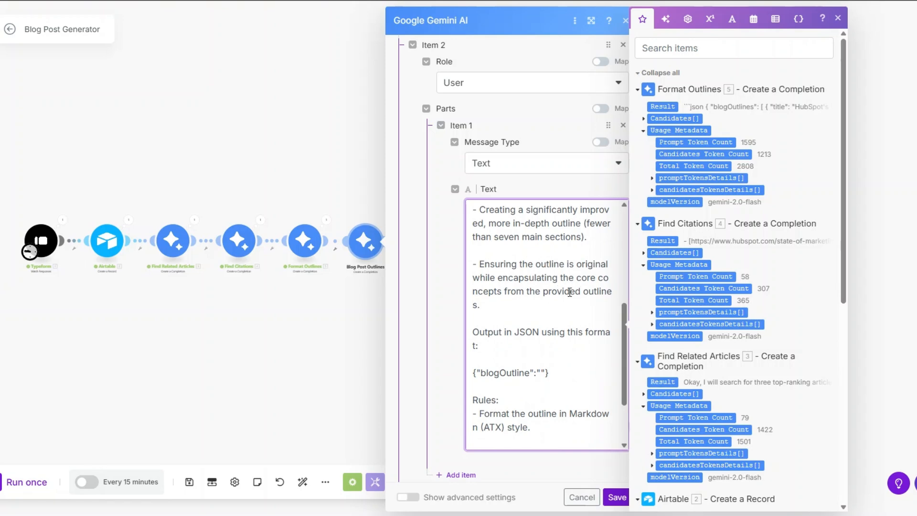
pyautogui.scroll(-1, 562, 300)
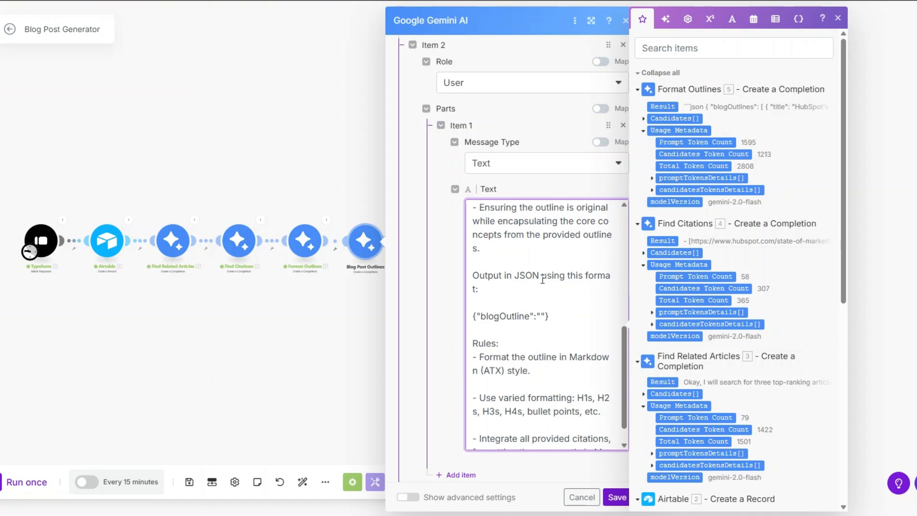
pyautogui.moveTo(473, 313); pyautogui.dragTo(558, 315)
pyautogui.scroll(-1, 535, 315)
pyautogui.click(509, 316)
pyautogui.scroll(-2, 510, 315)
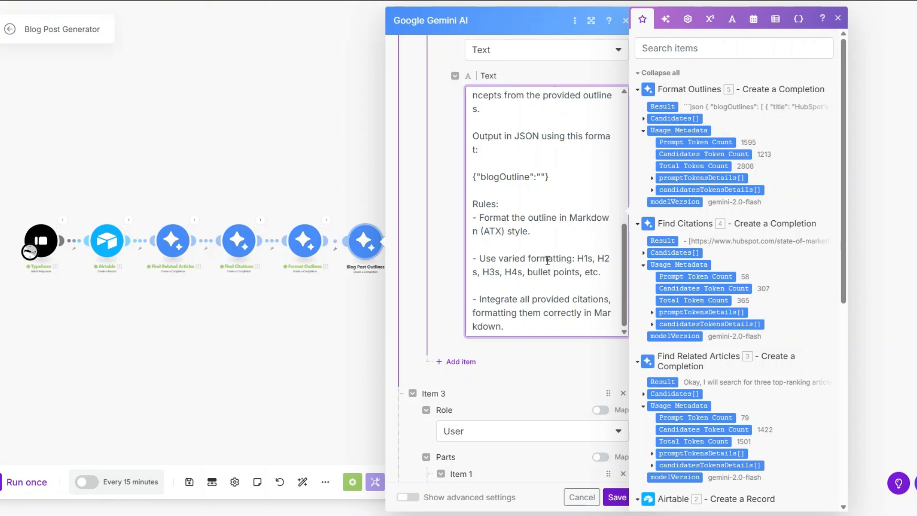
pyautogui.scroll(-6, 546, 262)
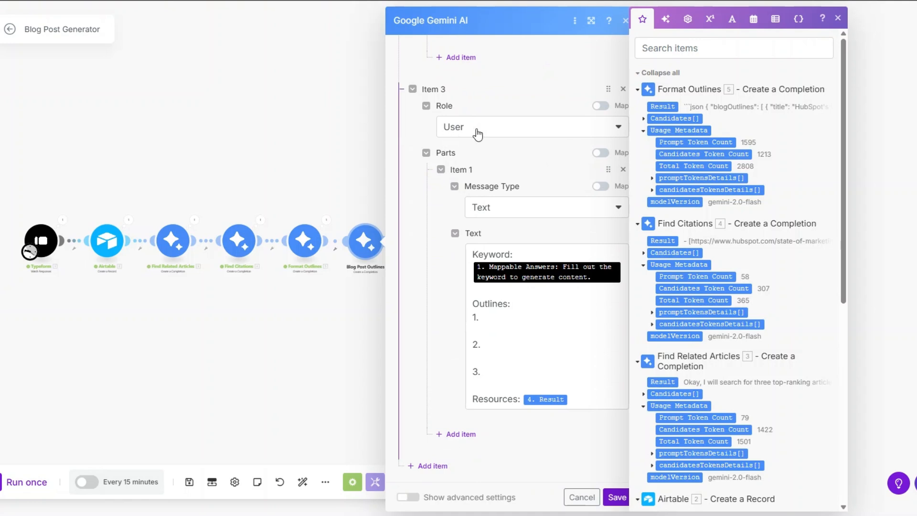
pyautogui.click(520, 289)
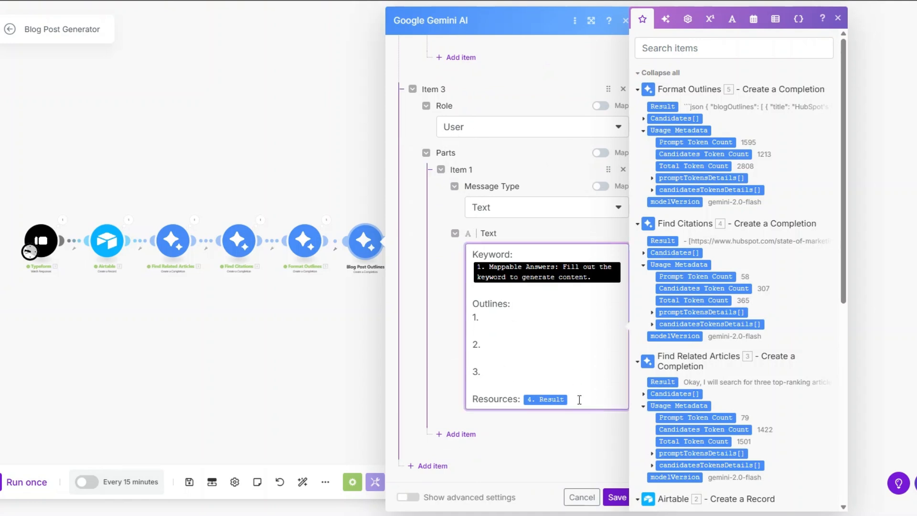
pyautogui.click(617, 497)
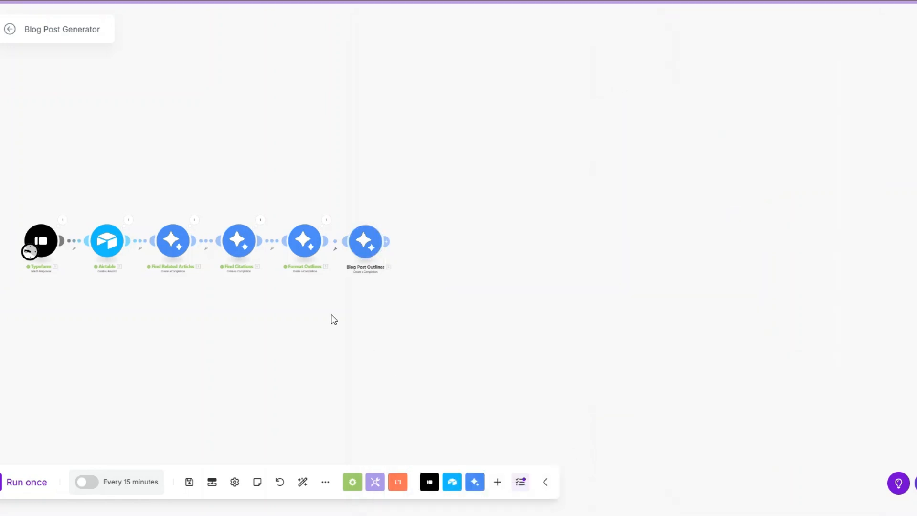
# - Clone Blog Post Outlines after itself and rename the clone 'Write Blog Post'
pyautogui.scroll(4, 390, 287)
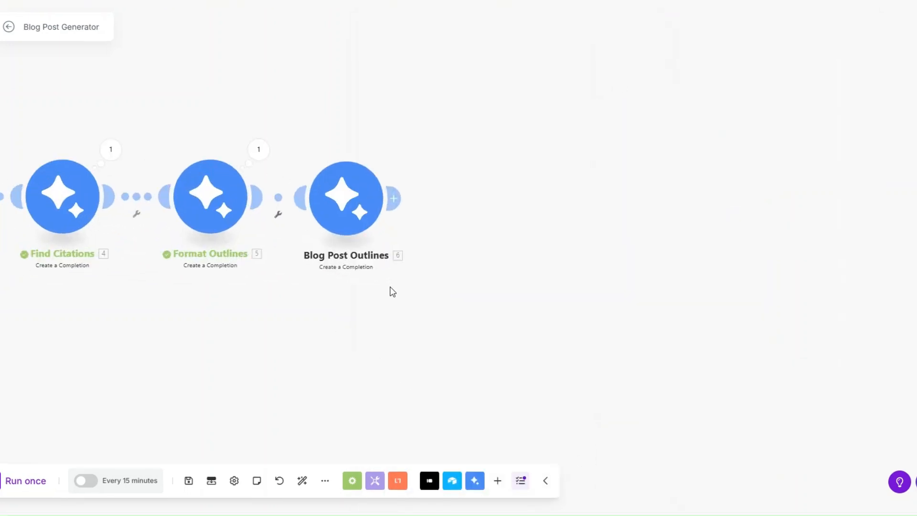
pyautogui.scroll(-2, 391, 288)
pyautogui.moveTo(393, 290); pyautogui.dragTo(447, 295)
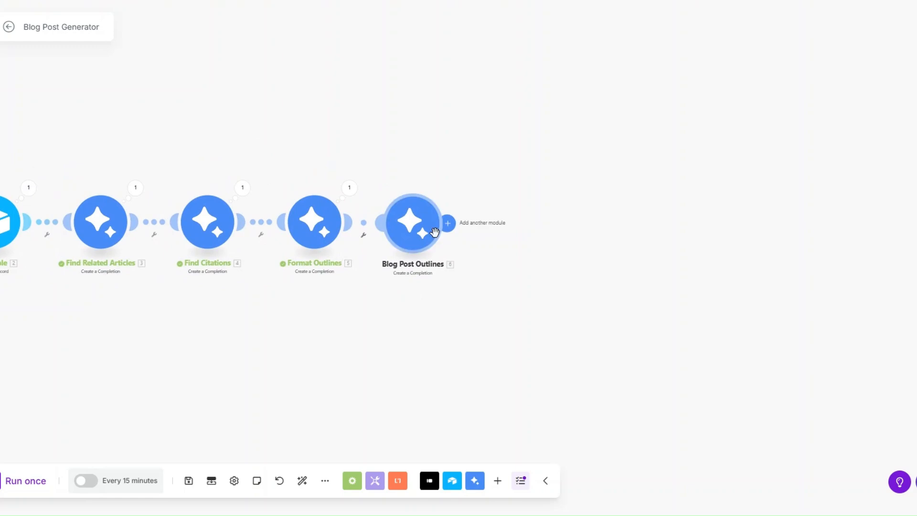
pyautogui.rightClick(408, 224)
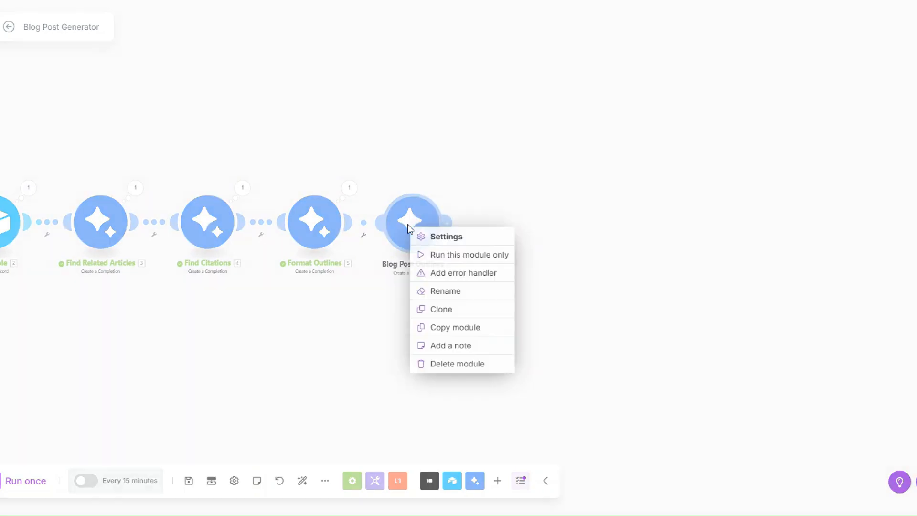
pyautogui.click(452, 313)
pyautogui.click(528, 260)
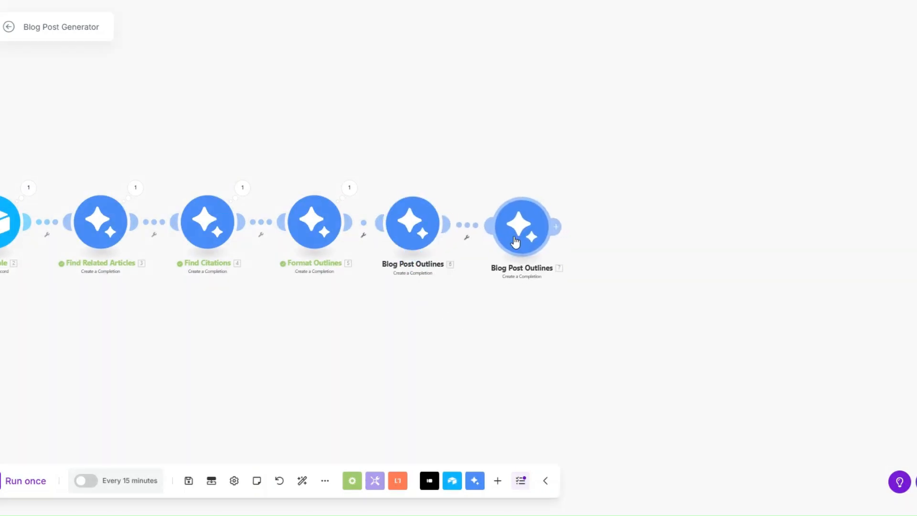
pyautogui.rightClick(519, 239)
pyautogui.click(526, 303)
pyautogui.hotkey('ctrl', 'a')
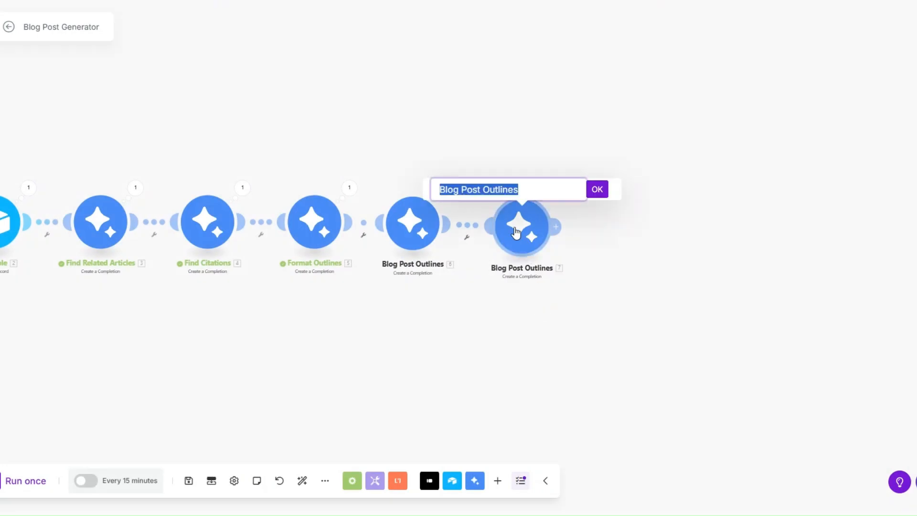
pyautogui.write('Write B')
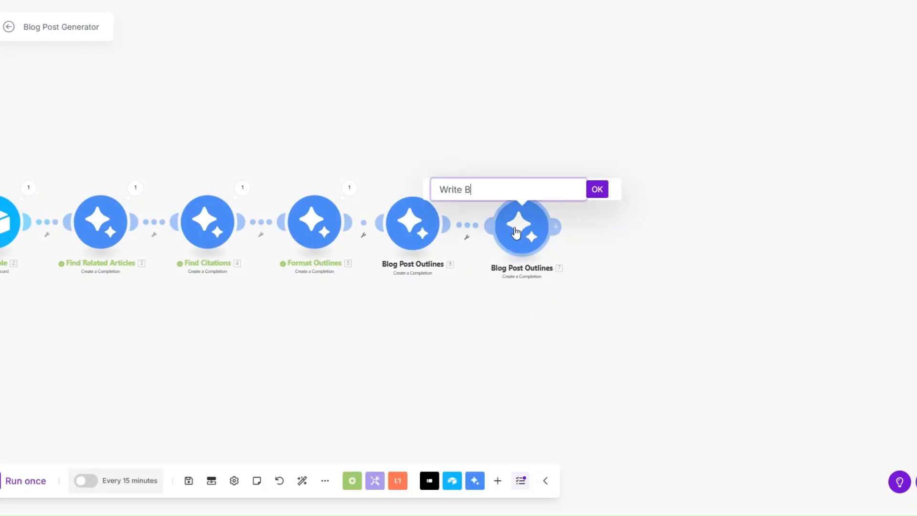
pyautogui.write('log Post')
pyautogui.press('Return')
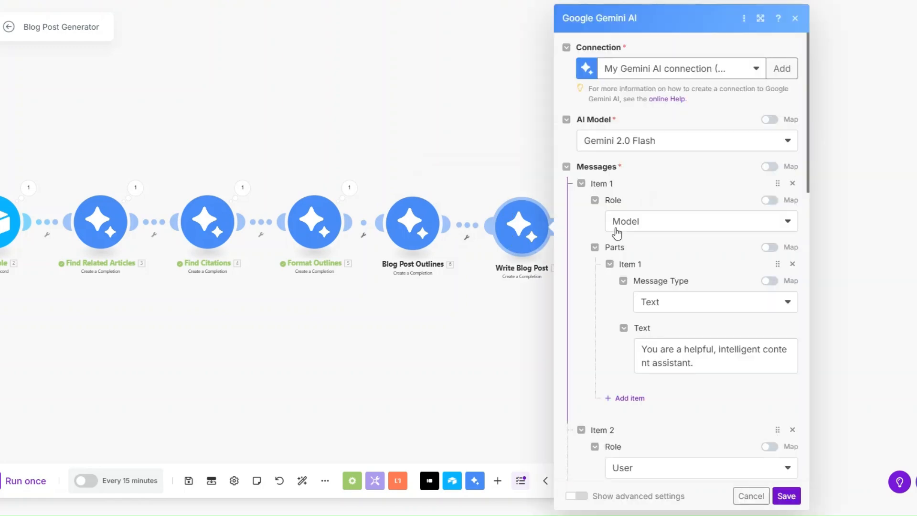
# - Edit the Write Blog Post user and system prompt text
pyautogui.scroll(-8, 617, 232)
pyautogui.scroll(3, 669, 241)
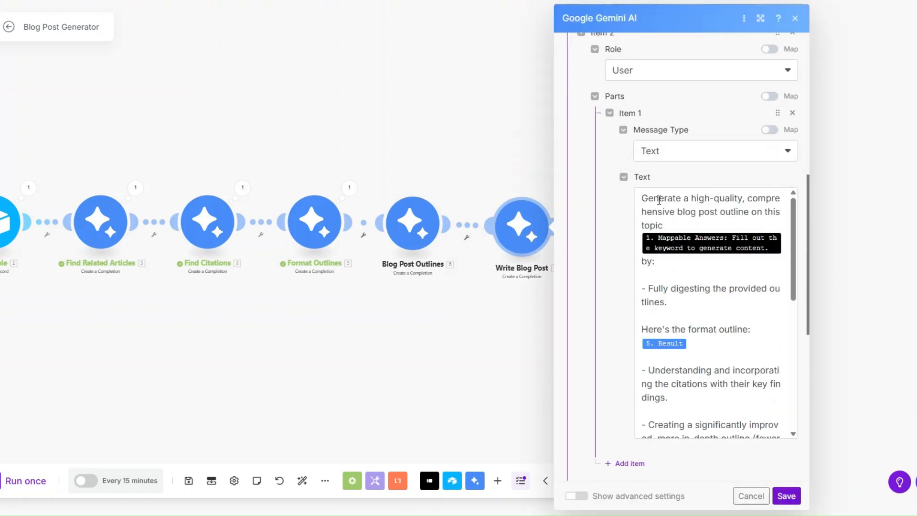
pyautogui.click(658, 200)
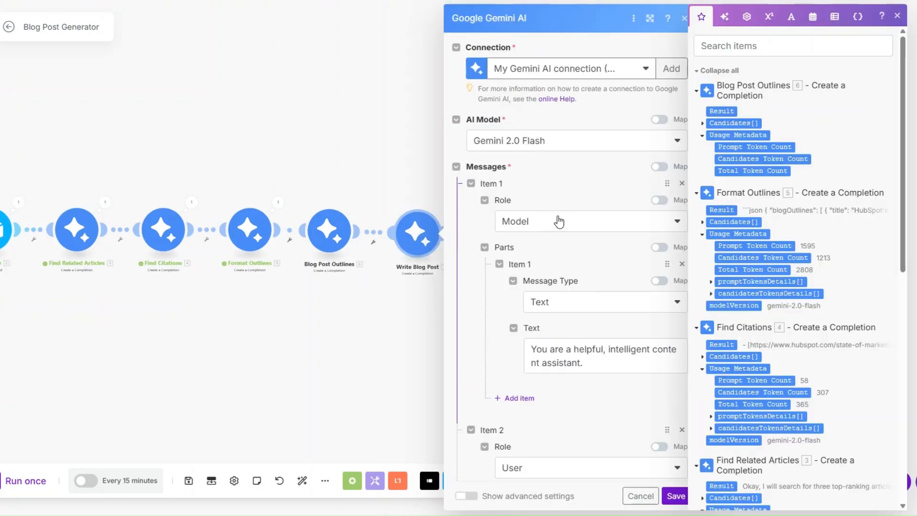
pyautogui.scroll(-3, 558, 222)
pyautogui.click(603, 250)
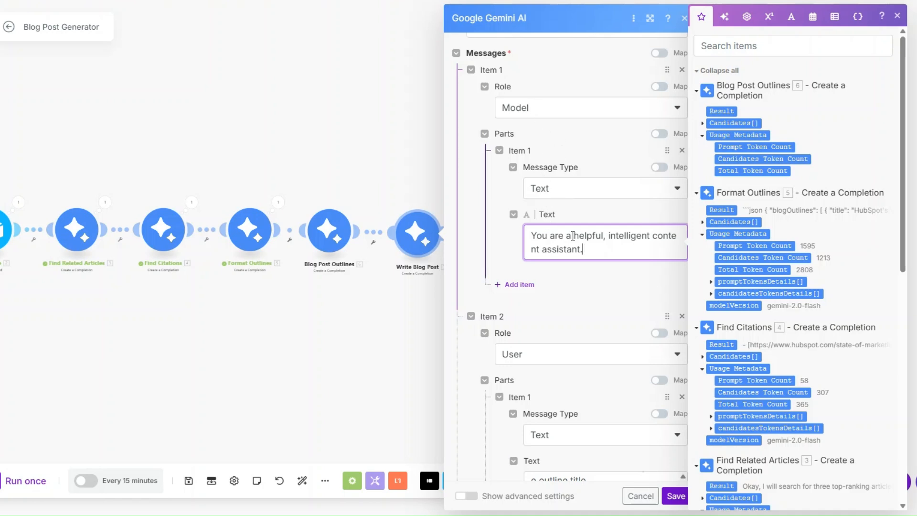
pyautogui.scroll(-5, 611, 221)
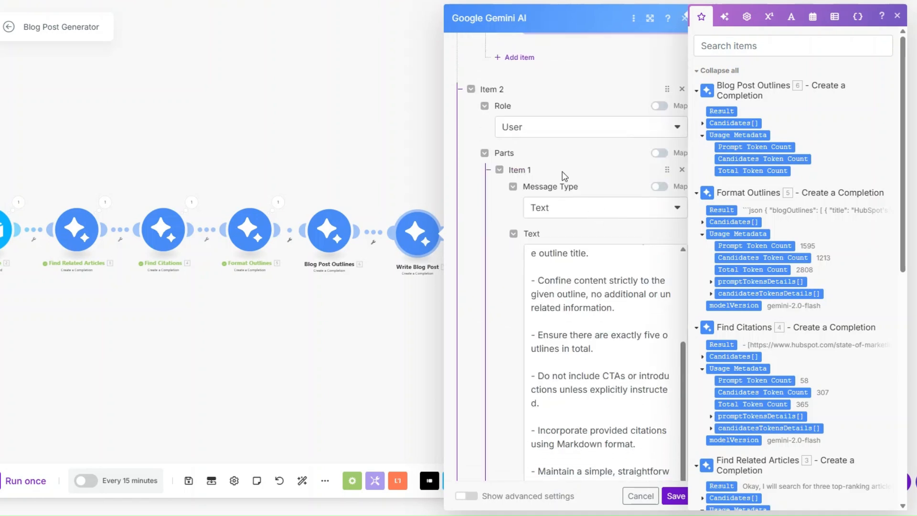
pyautogui.scroll(-1, 519, 107)
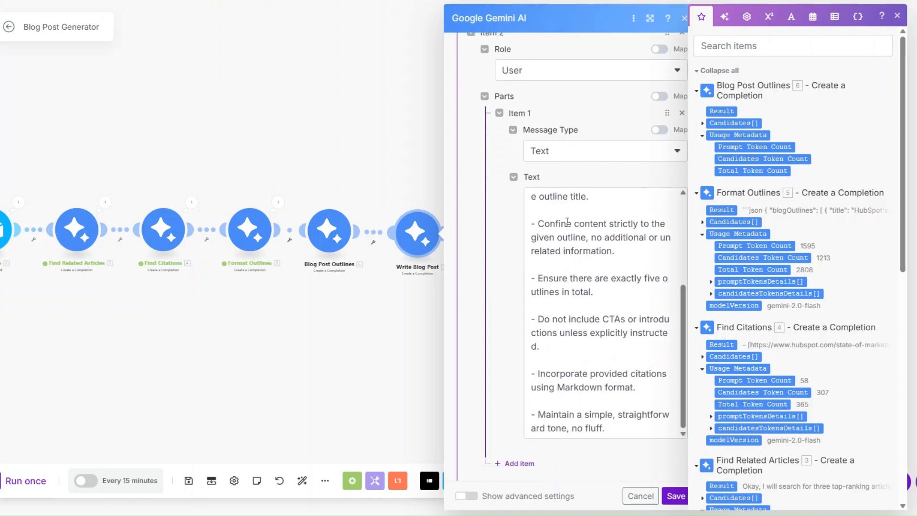
pyautogui.scroll(3, 569, 238)
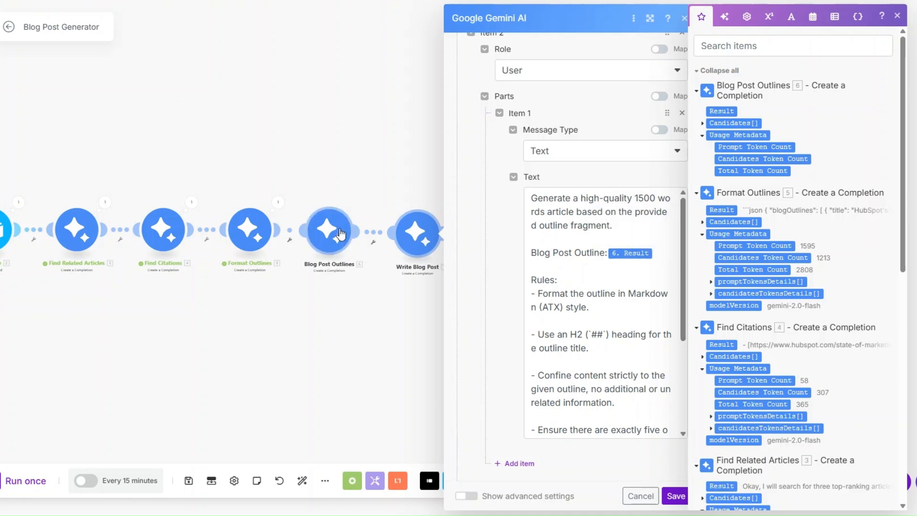
pyautogui.scroll(-1, 608, 270)
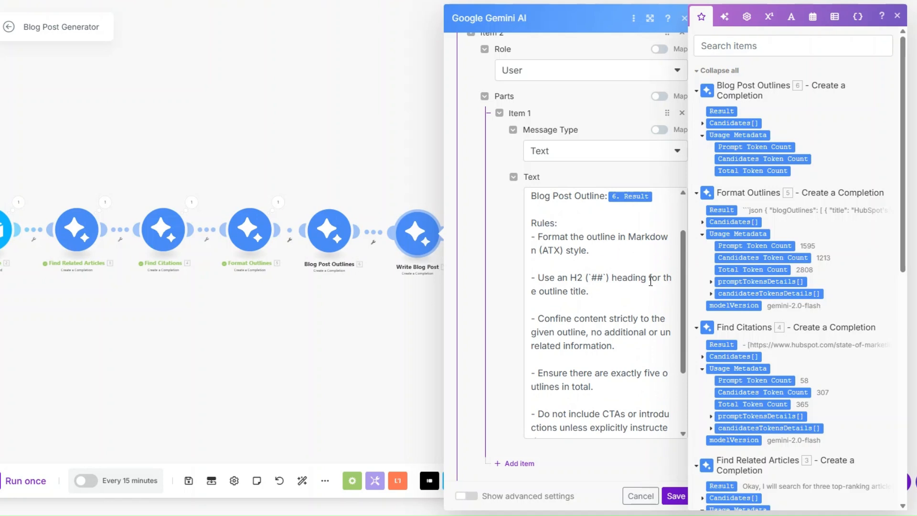
pyautogui.scroll(-1, 651, 281)
pyautogui.scroll(1, 621, 287)
pyautogui.scroll(-1, 601, 289)
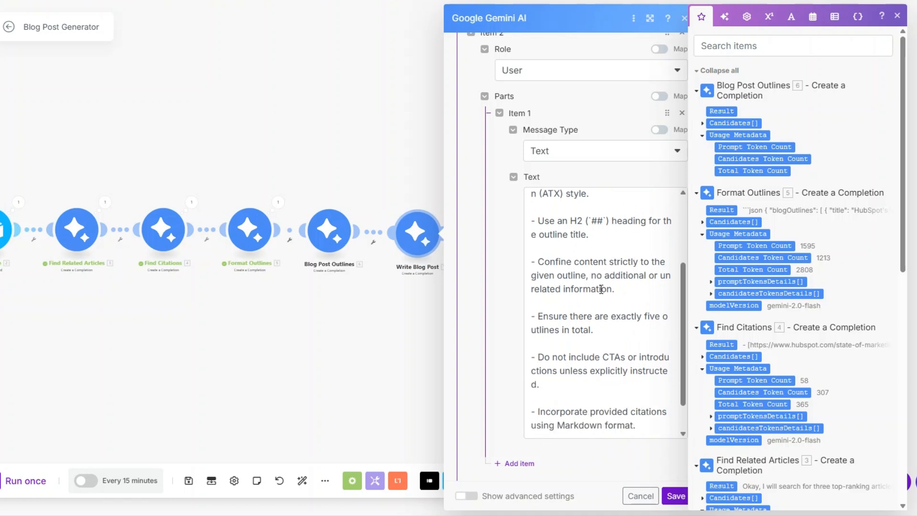
pyautogui.scroll(-1, 602, 290)
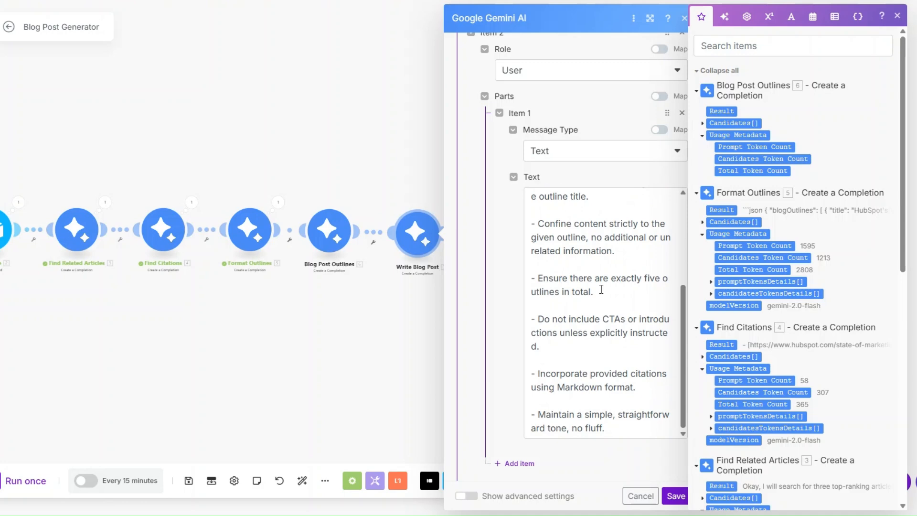
# - Finish the keyword and outline message, save Write Blog Post, and open the Typeform trigger's options
pyautogui.click(602, 289)
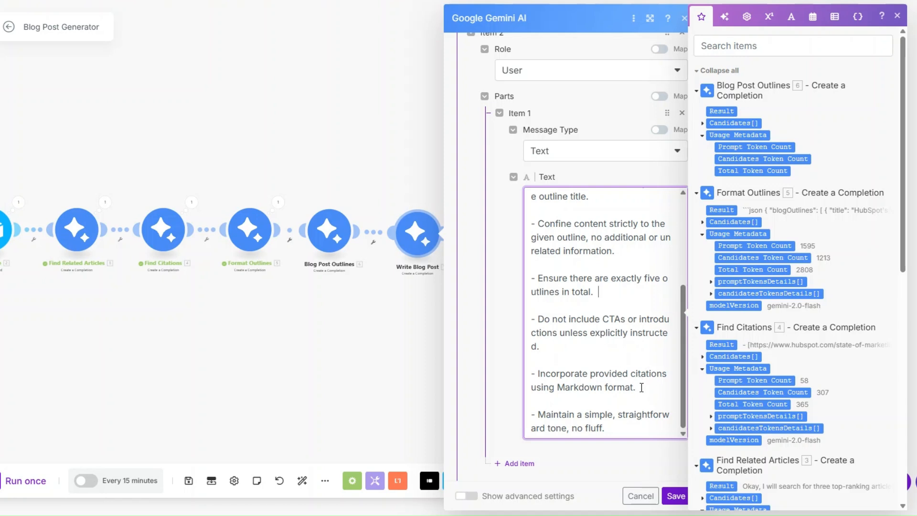
pyautogui.scroll(-7, 645, 412)
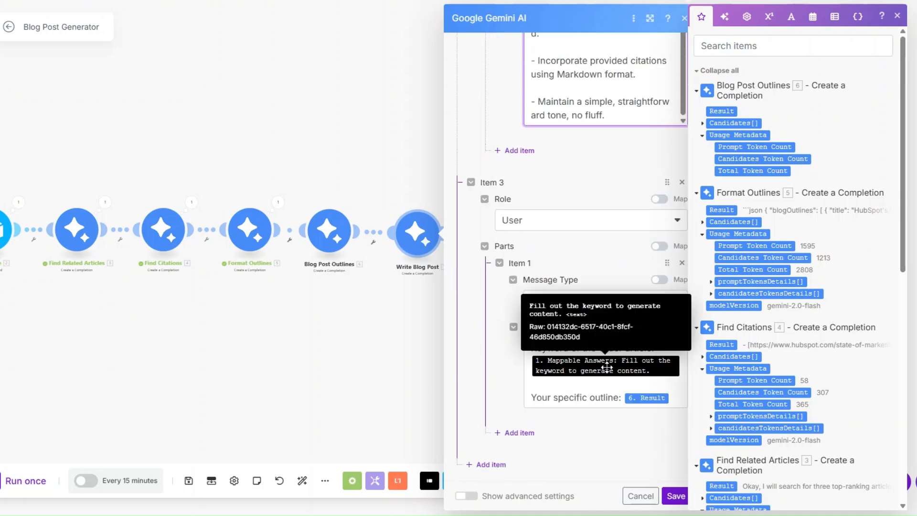
pyautogui.click(675, 402)
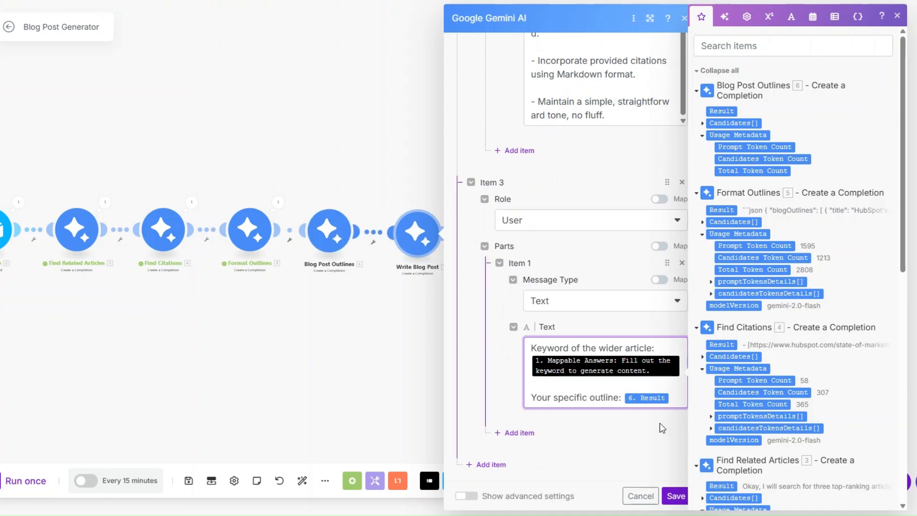
pyautogui.click(675, 496)
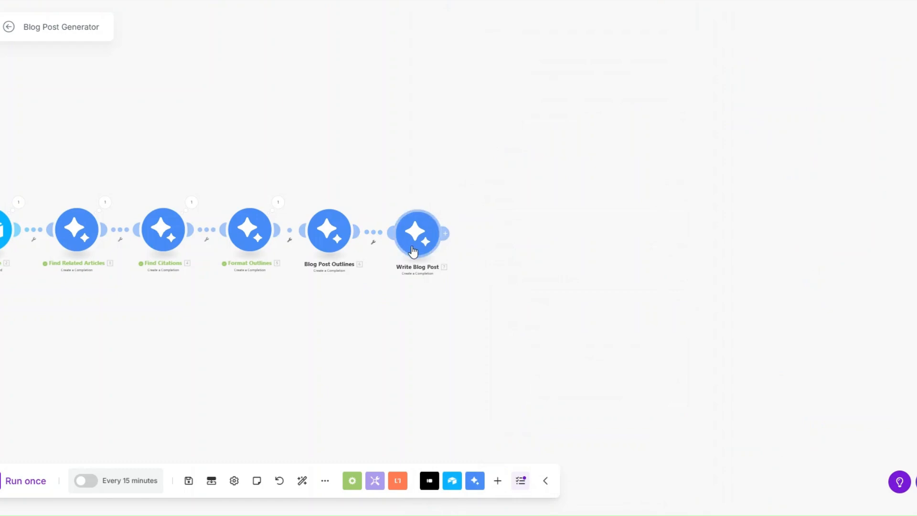
pyautogui.moveTo(360, 292); pyautogui.dragTo(463, 326)
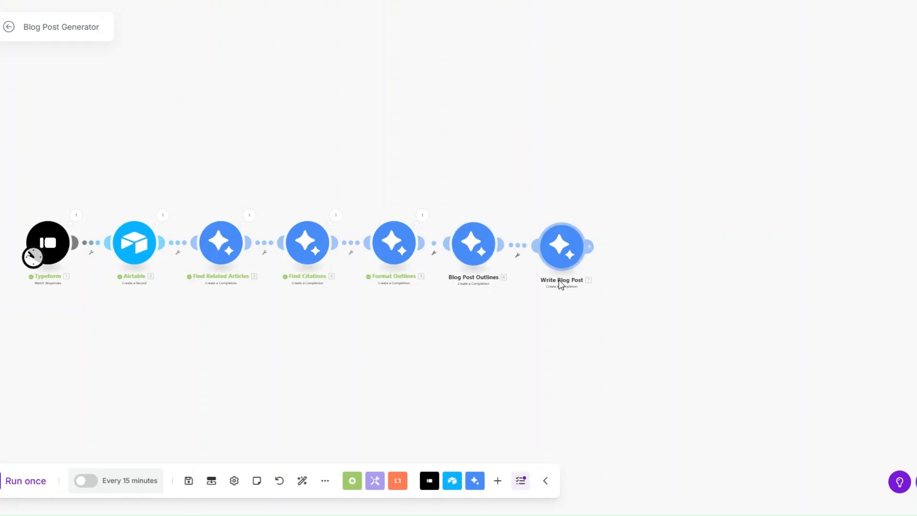
pyautogui.rightClick(57, 249)
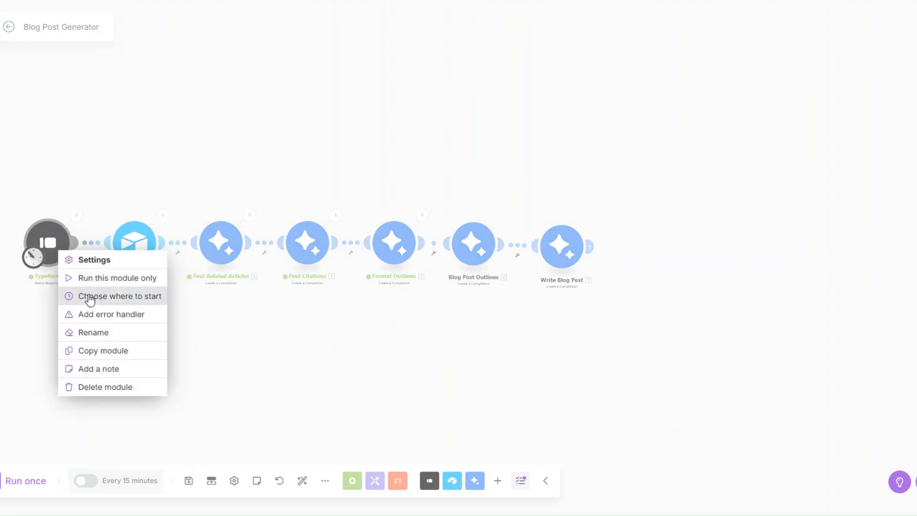
# - Start the Typeform trigger from the manually chosen 03/21/2025 response and run the scenario once
pyautogui.click(90, 296)
pyautogui.click(146, 271)
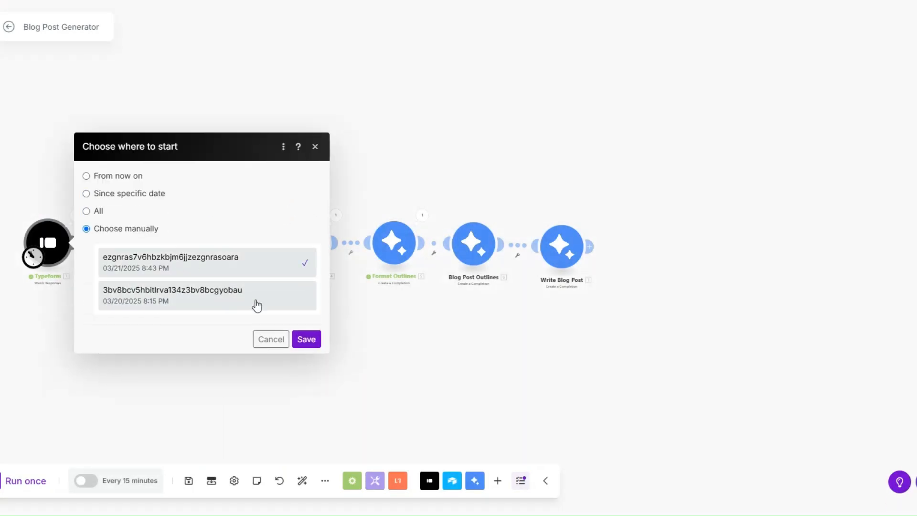
pyautogui.click(306, 339)
pyautogui.click(25, 481)
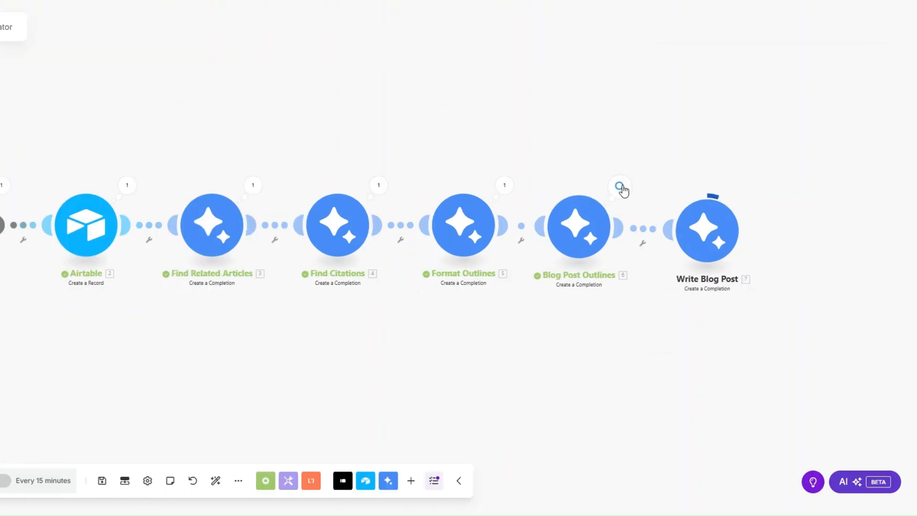
pyautogui.click(706, 186)
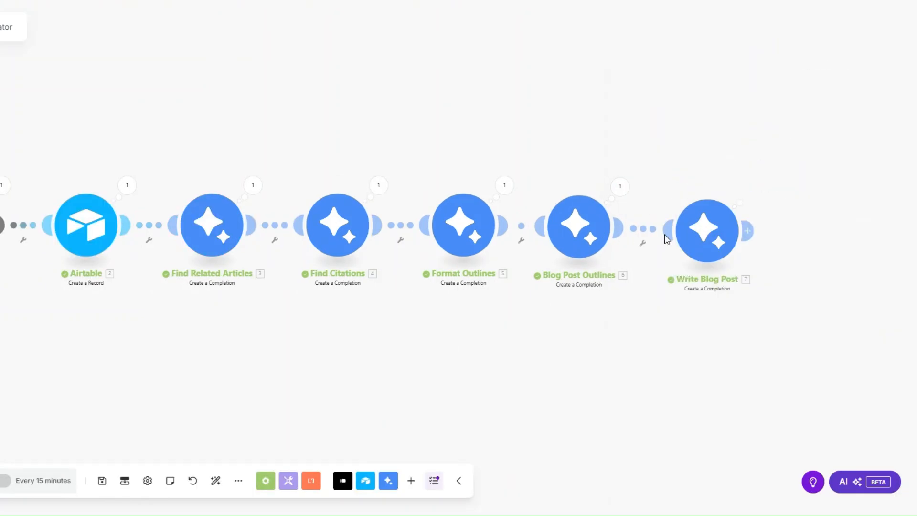
# - Inspect the generated blog post text in the Write Blog Post output
pyautogui.click(740, 196)
pyautogui.click(512, 234)
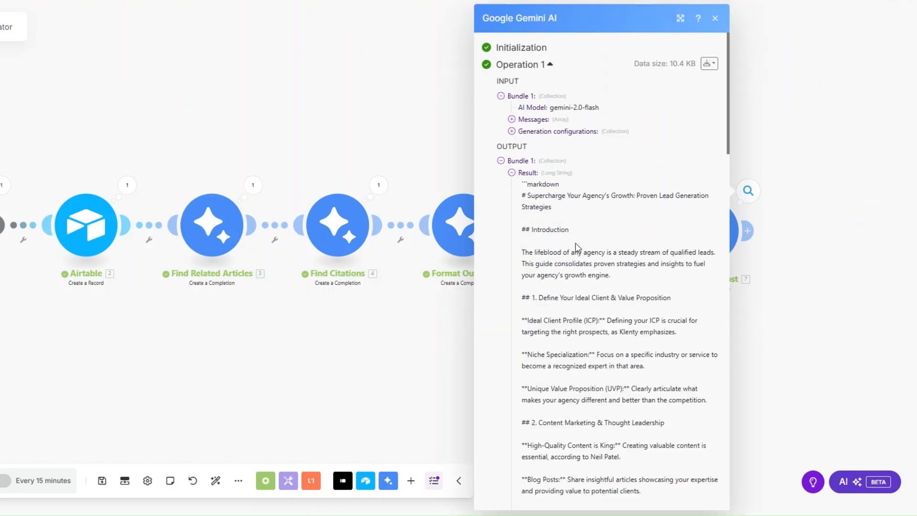
pyautogui.scroll(-10, 578, 250)
pyautogui.scroll(-8, 575, 249)
pyautogui.click(358, 340)
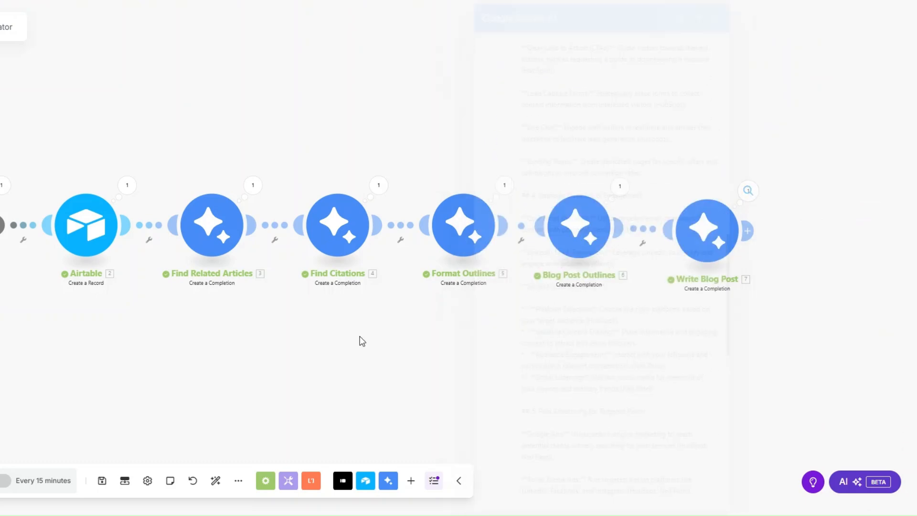
# - Inspect the outline result produced by Blog Post Outlines
pyautogui.click(621, 191)
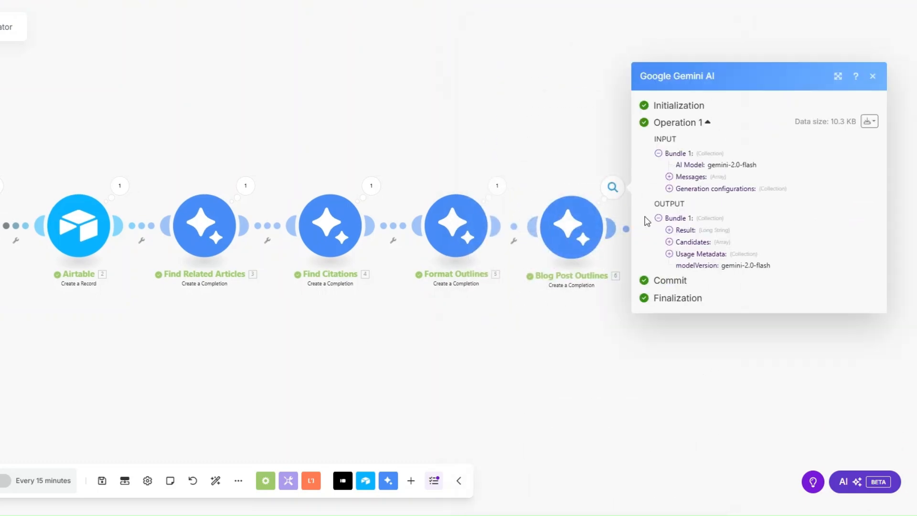
pyautogui.click(672, 232)
pyautogui.scroll(-15, 673, 234)
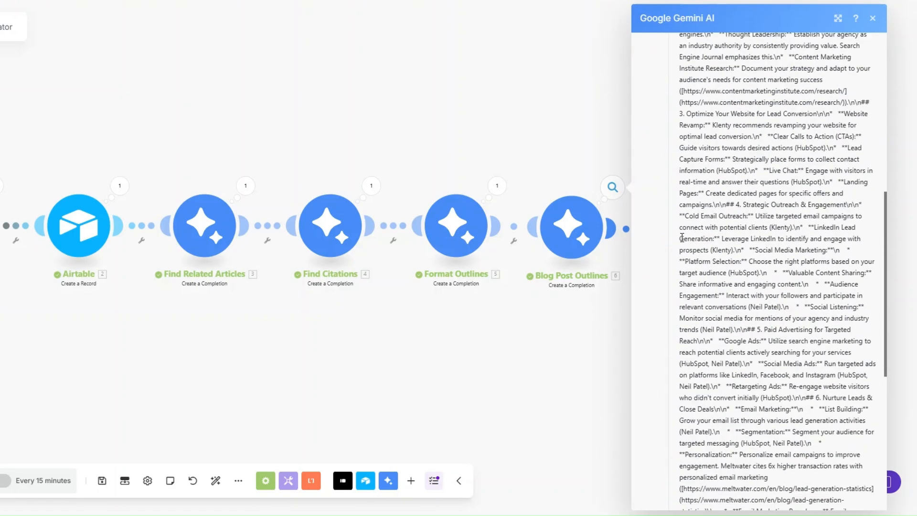
pyautogui.scroll(15, 681, 236)
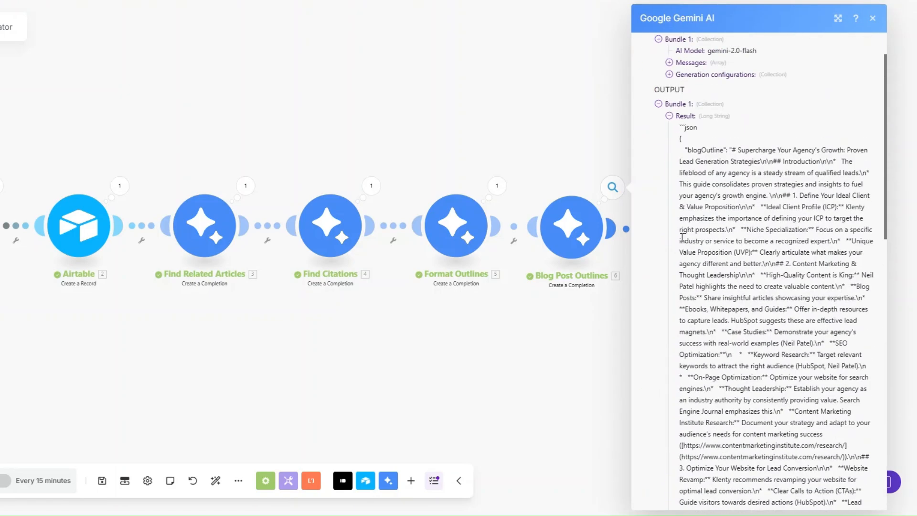
pyautogui.click(522, 319)
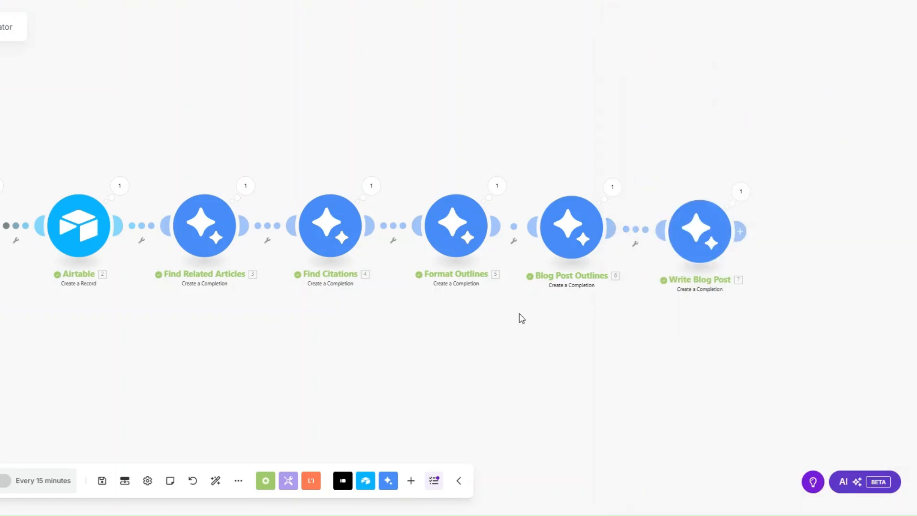
# - Reread the Write Blog Post article down to its Conclusion and HubSpot link
pyautogui.click(741, 192)
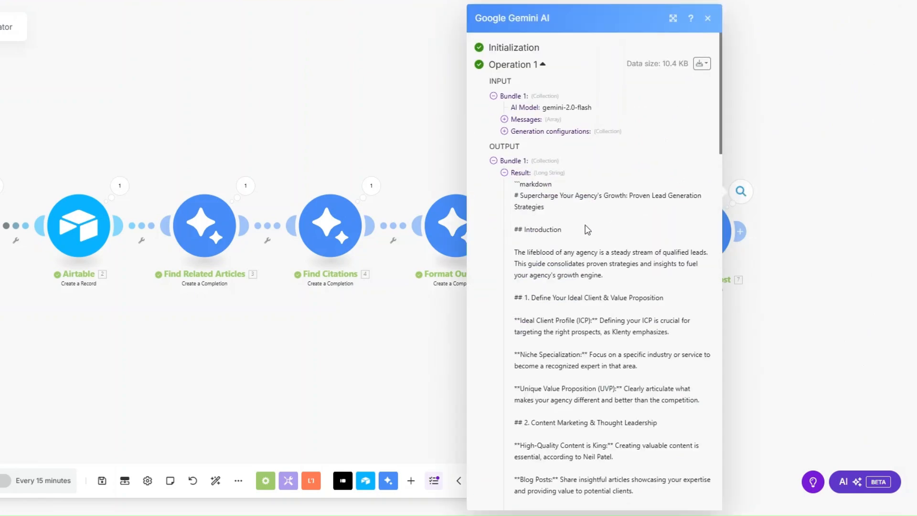
pyautogui.scroll(-20, 588, 230)
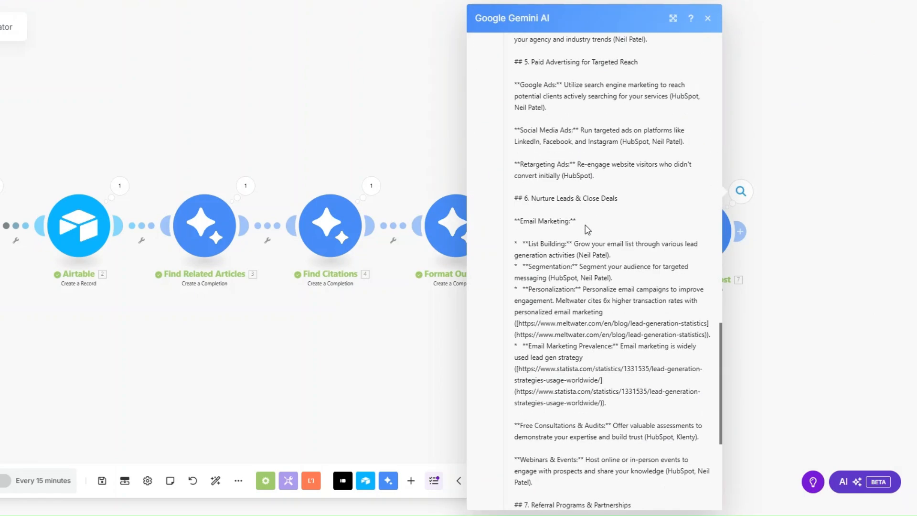
pyautogui.scroll(-5, 587, 229)
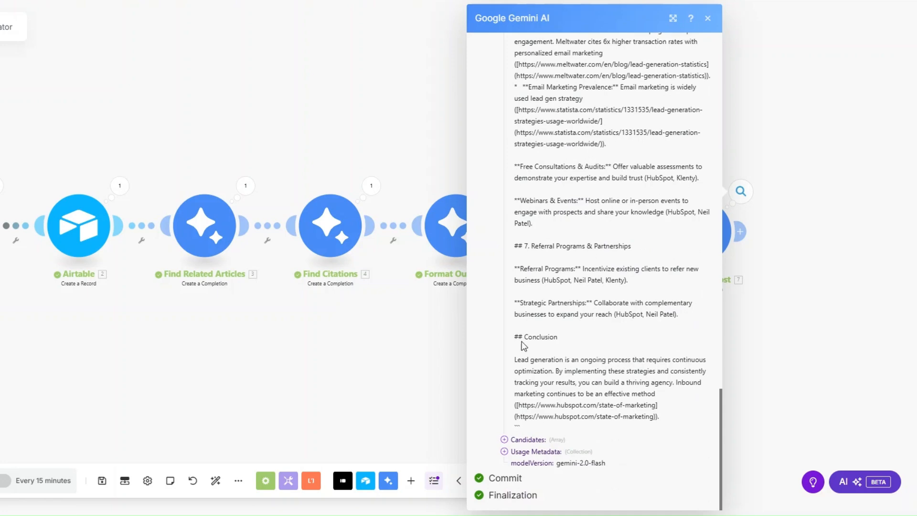
pyautogui.moveTo(514, 333); pyautogui.dragTo(574, 338)
pyautogui.moveTo(657, 405); pyautogui.dragTo(517, 405)
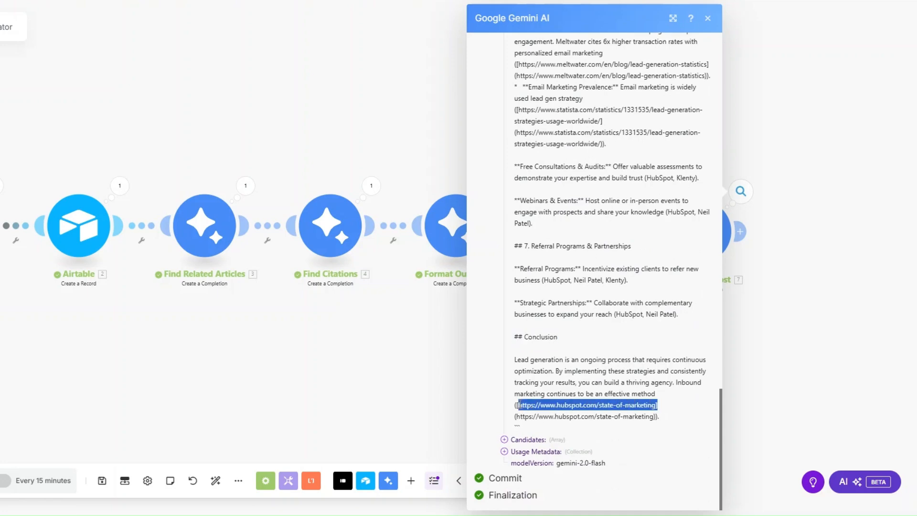
pyautogui.scroll(9, 612, 417)
pyautogui.click(338, 383)
pyautogui.scroll(-2, 337, 383)
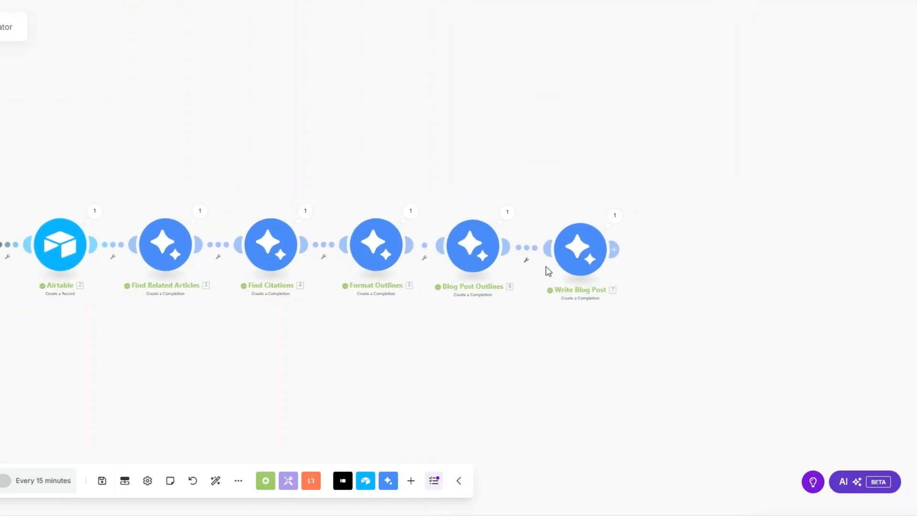
# - Append a Markdown 'Markdown to HTML' module after Write Blog Post and save it
pyautogui.click(632, 250)
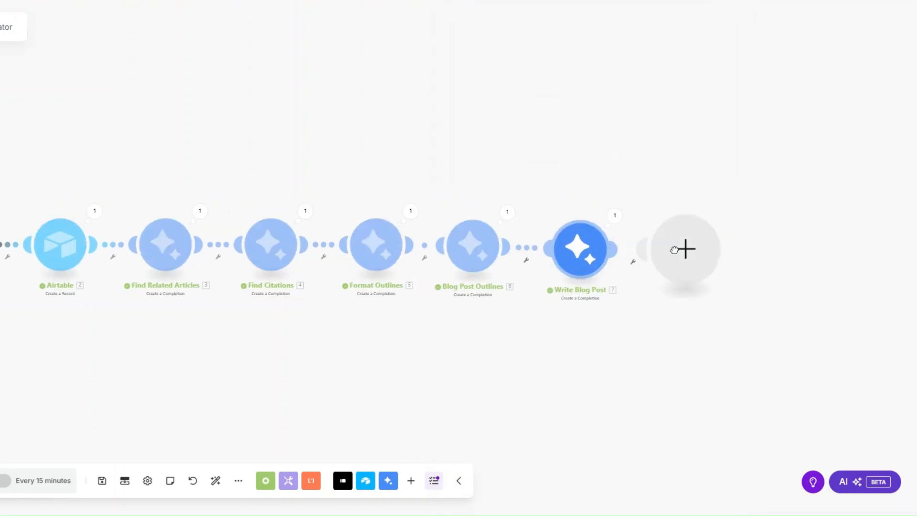
pyautogui.write('markd')
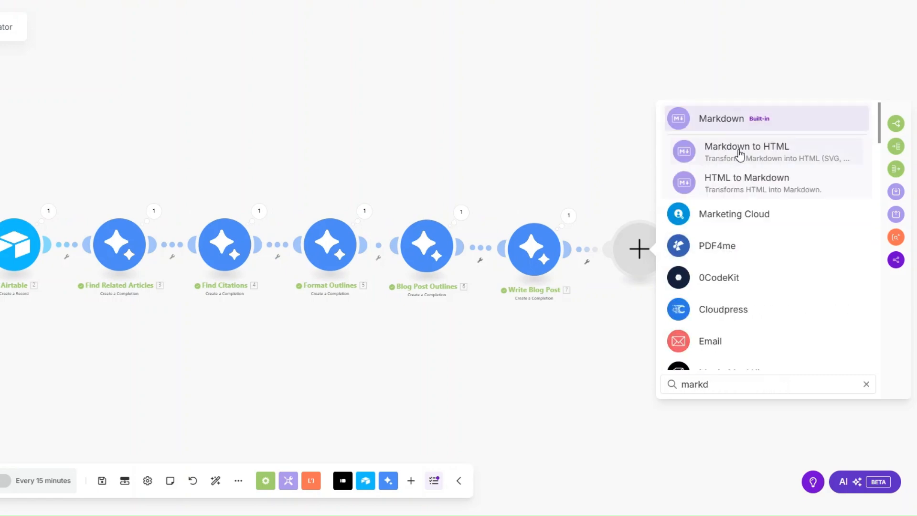
pyautogui.click(727, 123)
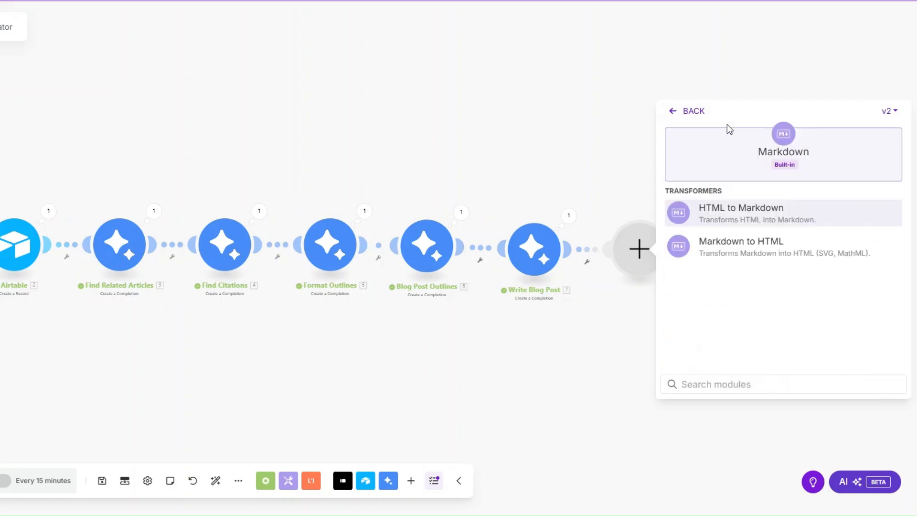
pyautogui.click(721, 242)
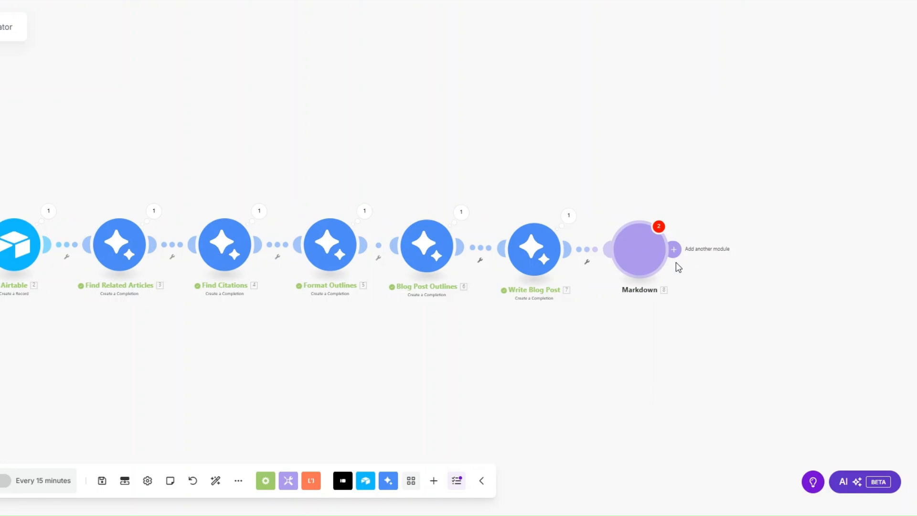
pyautogui.click(703, 225)
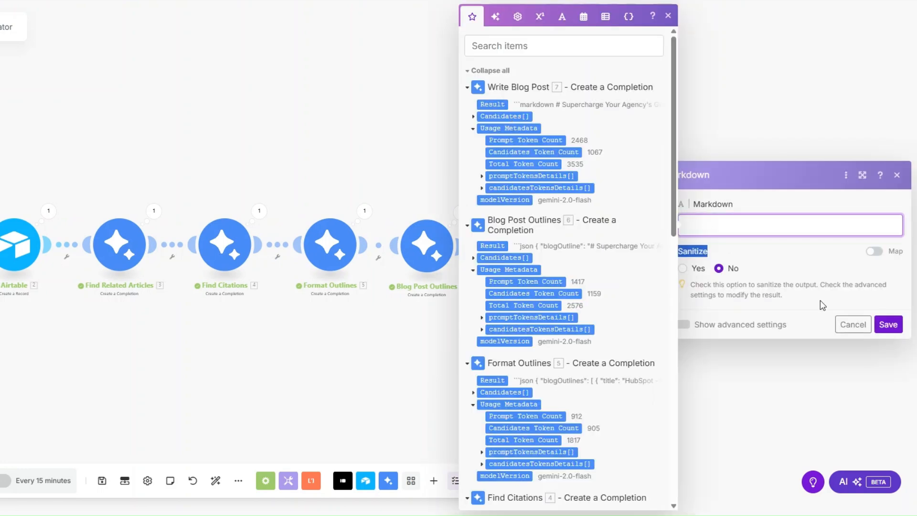
pyautogui.click(886, 324)
pyautogui.scroll(-2, 442, 359)
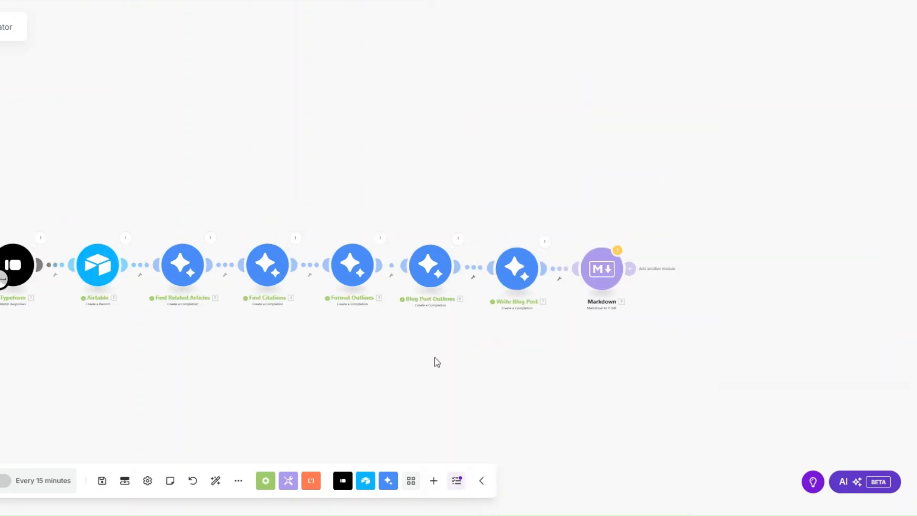
pyautogui.moveTo(434, 362); pyautogui.dragTo(375, 350)
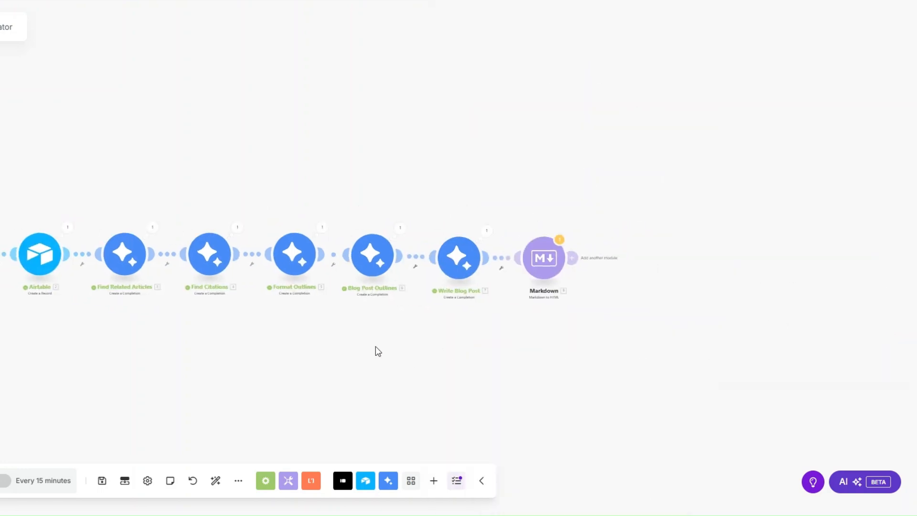
pyautogui.click(571, 260)
# - Add a Google Docs 'Create a Document' module and start setting up its Google connection
pyautogui.write('goo')
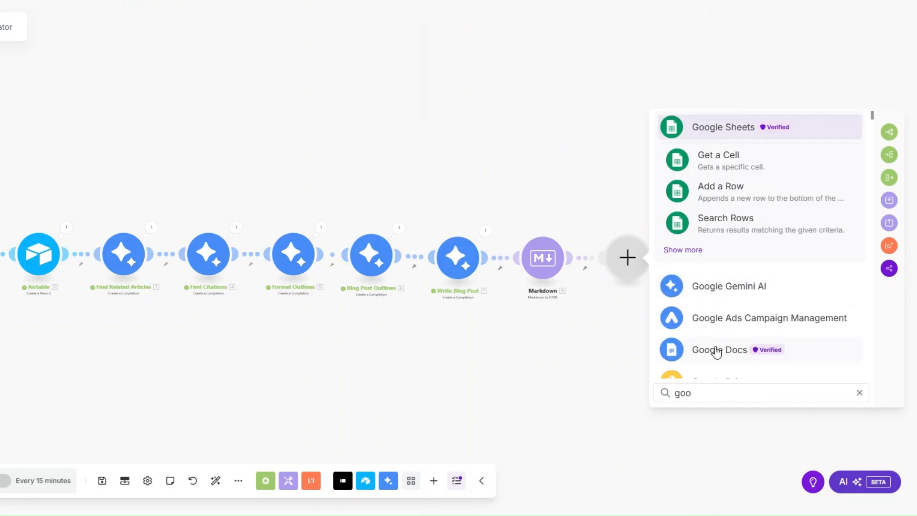
pyautogui.click(714, 349)
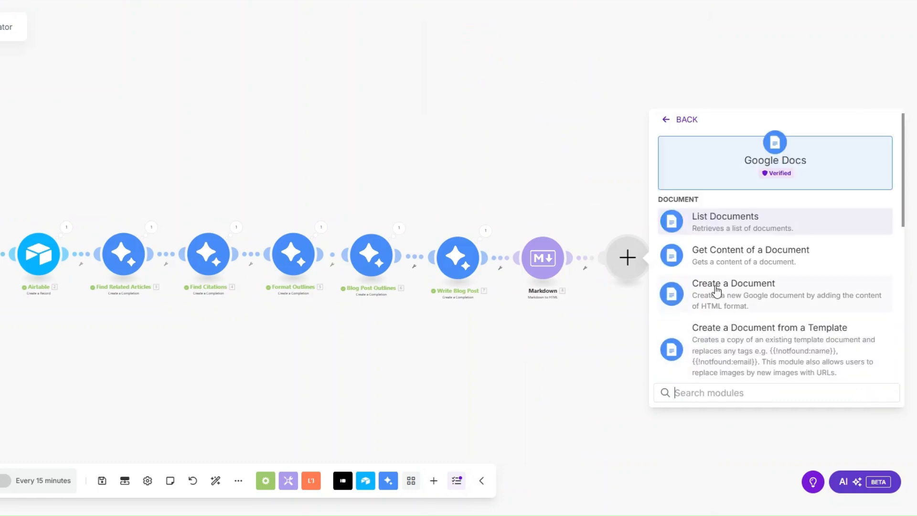
pyautogui.click(714, 291)
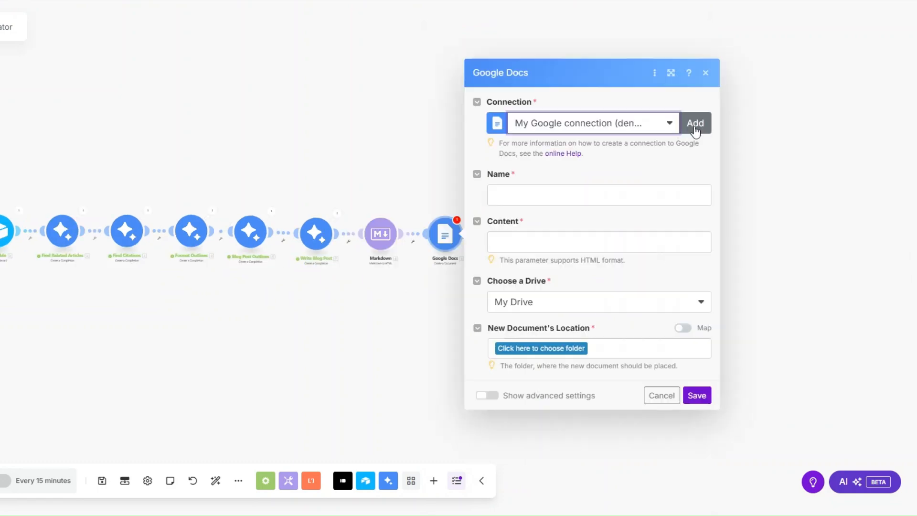
pyautogui.click(696, 125)
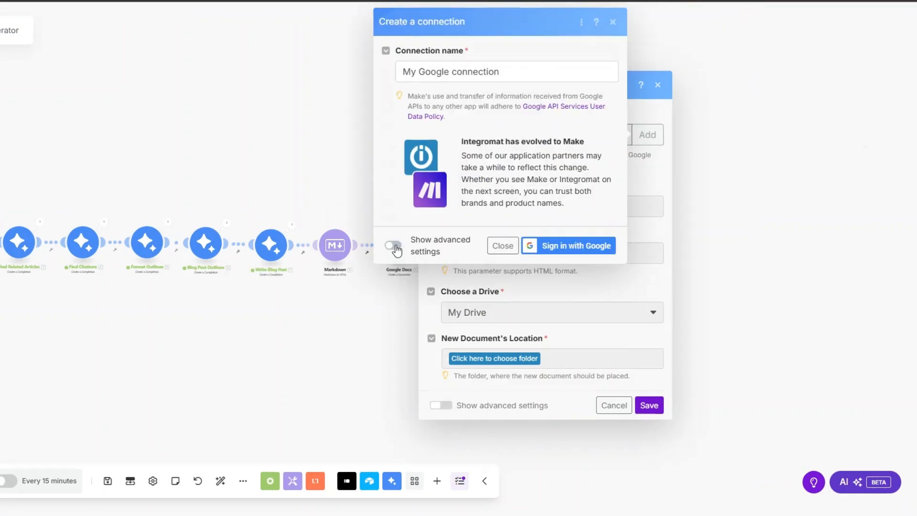
pyautogui.click(392, 243)
pyautogui.click(442, 156)
pyautogui.click(441, 202)
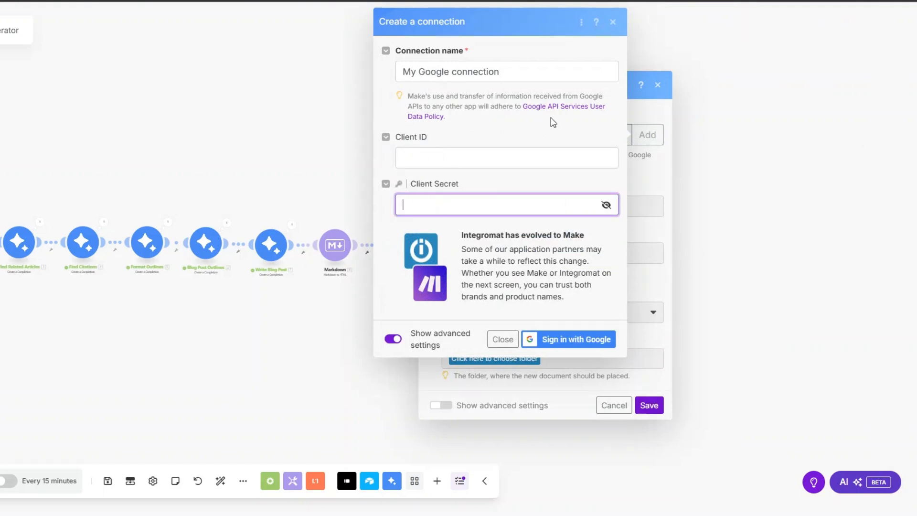
# - Name the document after the Typeform keyword, use 8. HTML as content, choose the Drive folder, and save
pyautogui.click(504, 209)
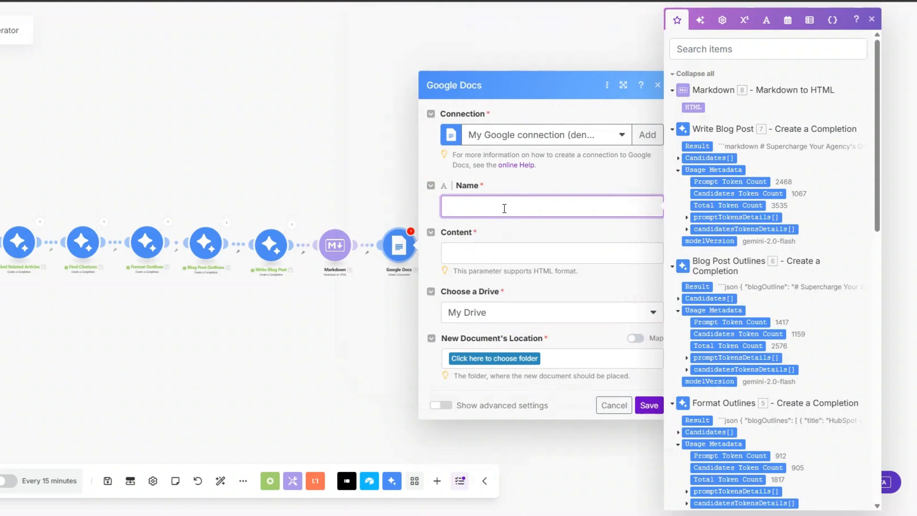
pyautogui.scroll(-15, 750, 235)
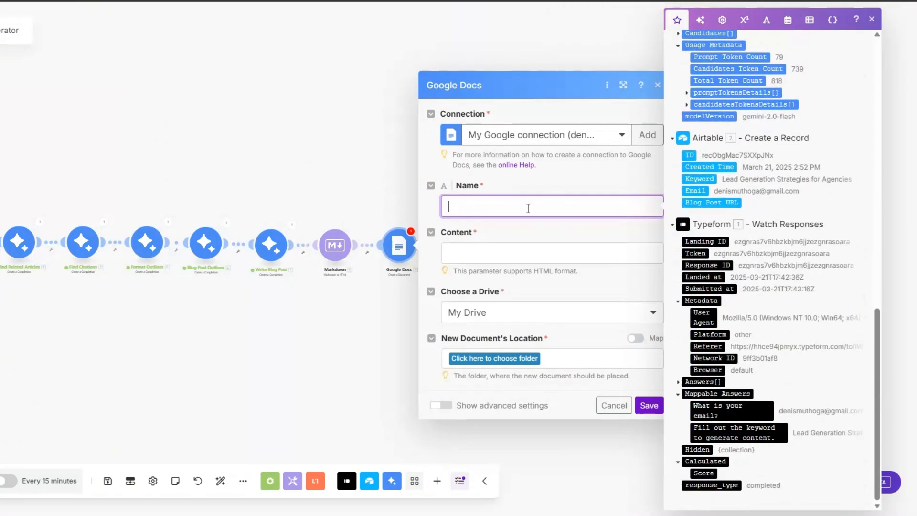
pyautogui.click(718, 433)
pyautogui.click(500, 258)
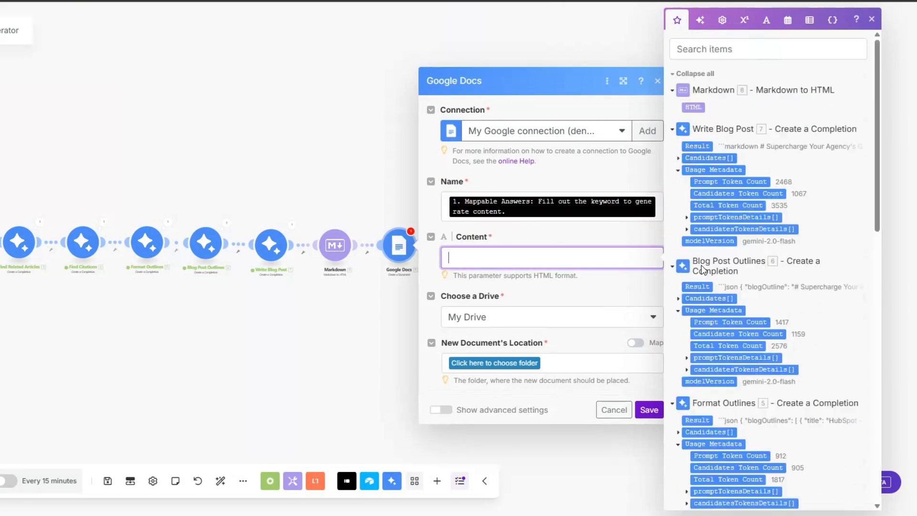
pyautogui.click(693, 107)
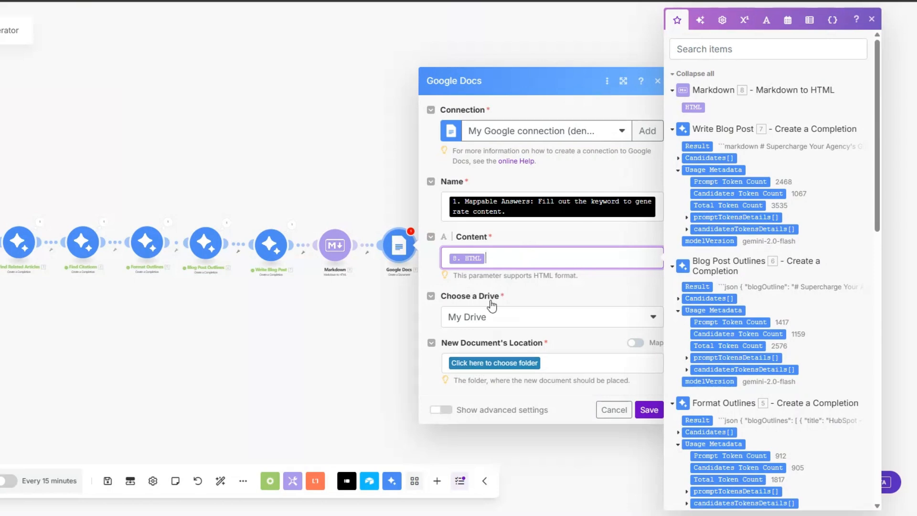
pyautogui.click(480, 362)
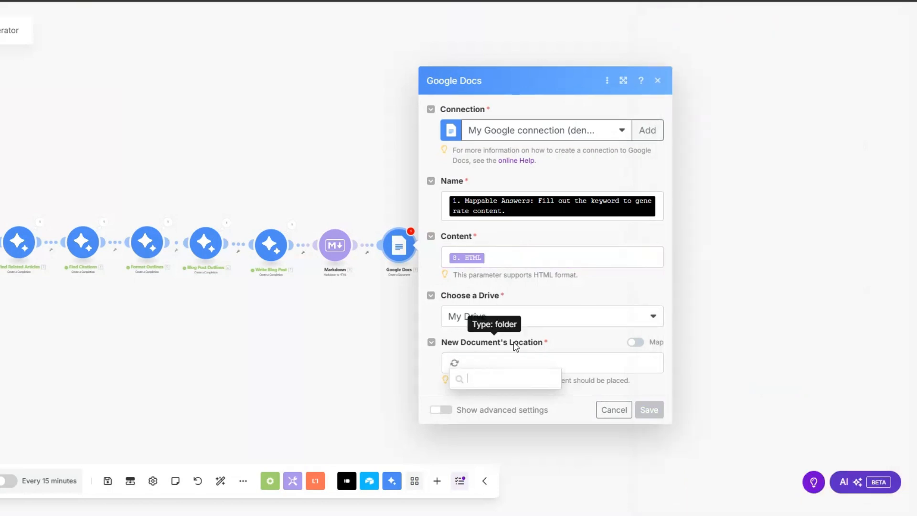
pyautogui.click(487, 399)
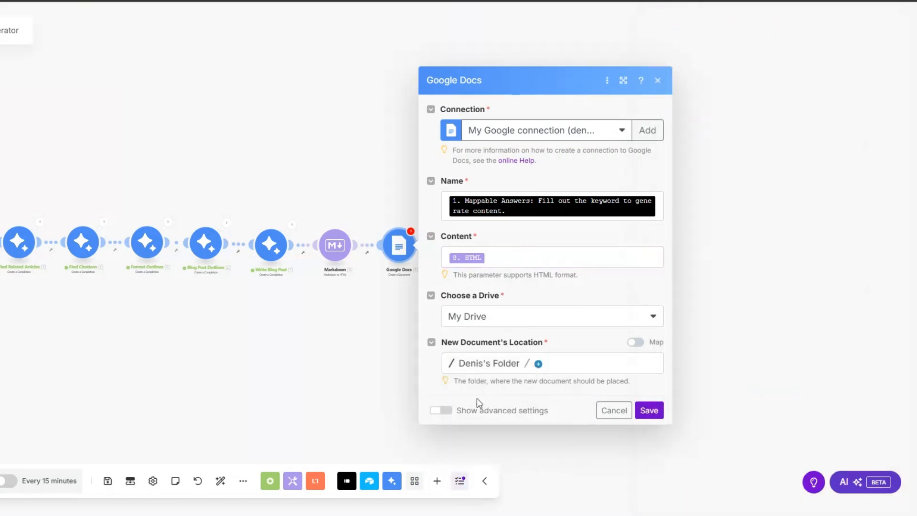
pyautogui.click(649, 409)
# - Rename the Google Docs module to 'Blog Post'
pyautogui.rightClick(396, 254)
pyautogui.click(429, 316)
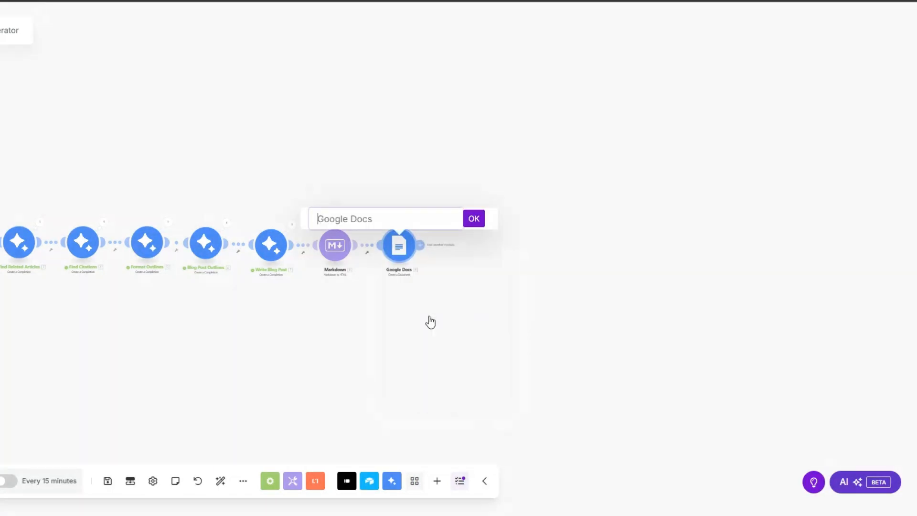
pyautogui.write('Blog Post')
pyautogui.click(474, 221)
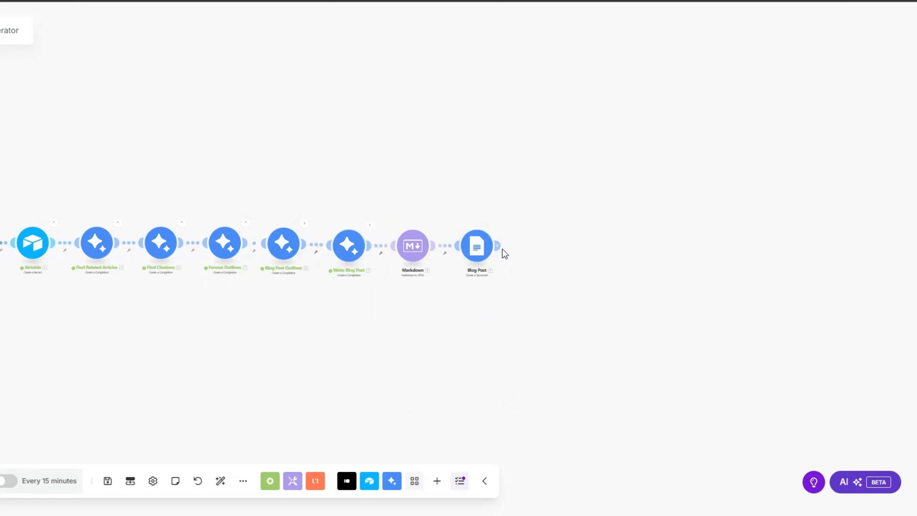
# - Add an Airtable 'Update a Record' step after Blog Post using Blog Post Base and Blog Post Table
pyautogui.click(533, 246)
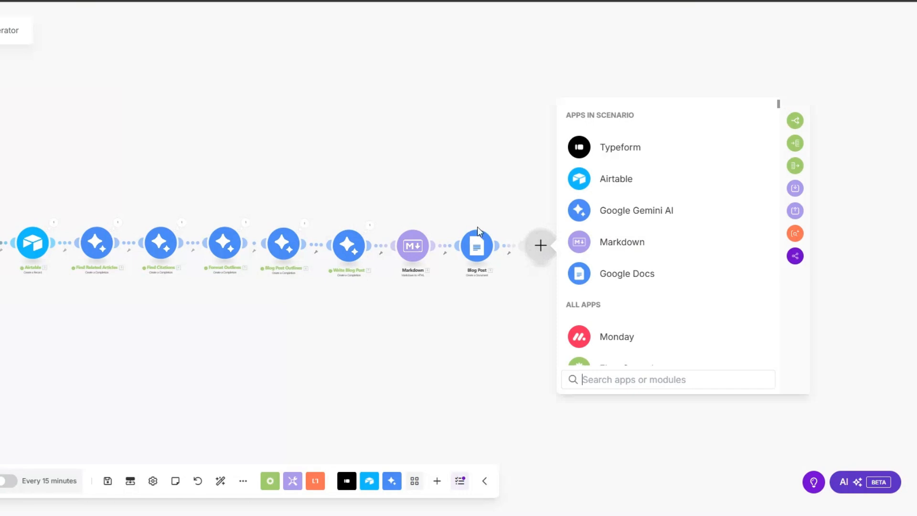
pyautogui.click(608, 186)
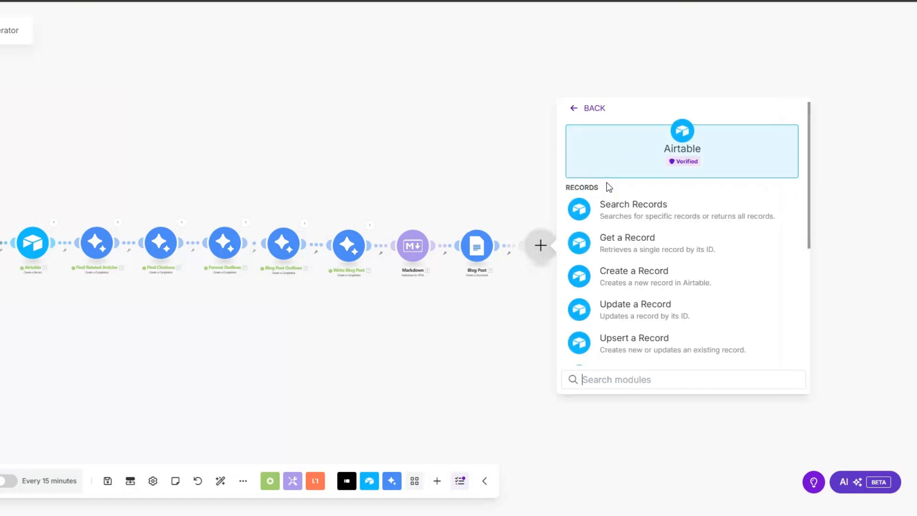
pyautogui.click(620, 308)
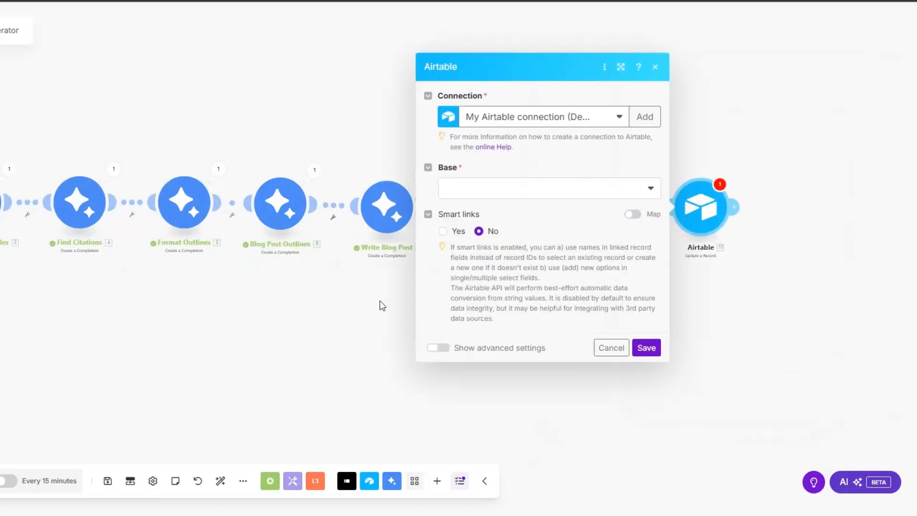
pyautogui.click(611, 203)
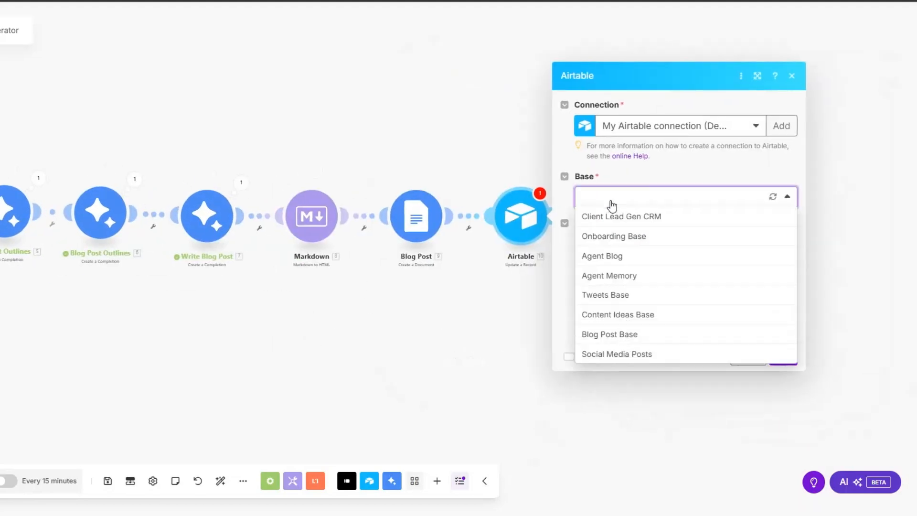
pyautogui.click(622, 334)
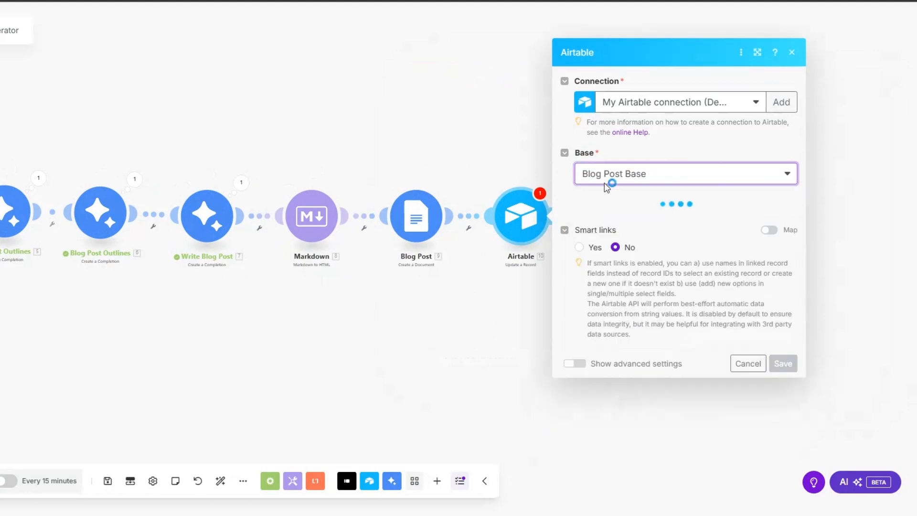
pyautogui.click(623, 221)
pyautogui.click(621, 241)
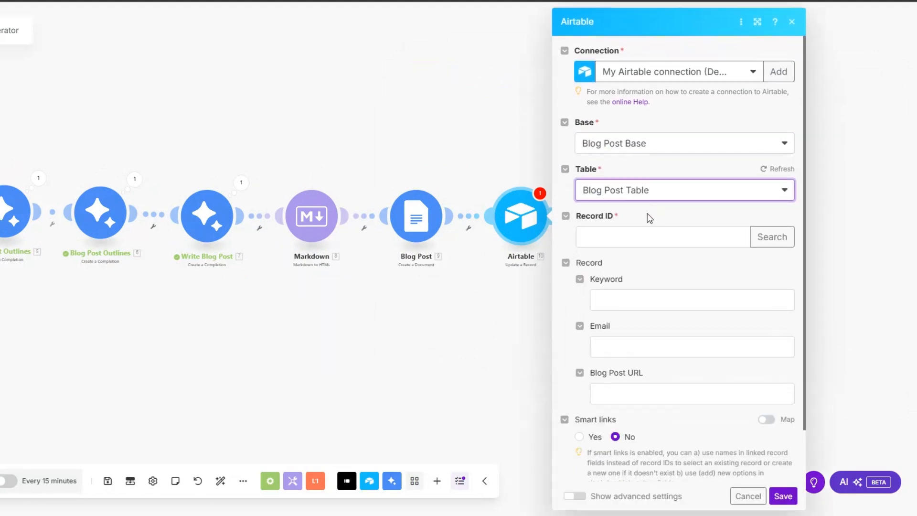
# - Map 2. ID as the record ID and 9. Web View Link into Blog Post URL, then save
pyautogui.click(634, 237)
pyautogui.scroll(-5, 405, 218)
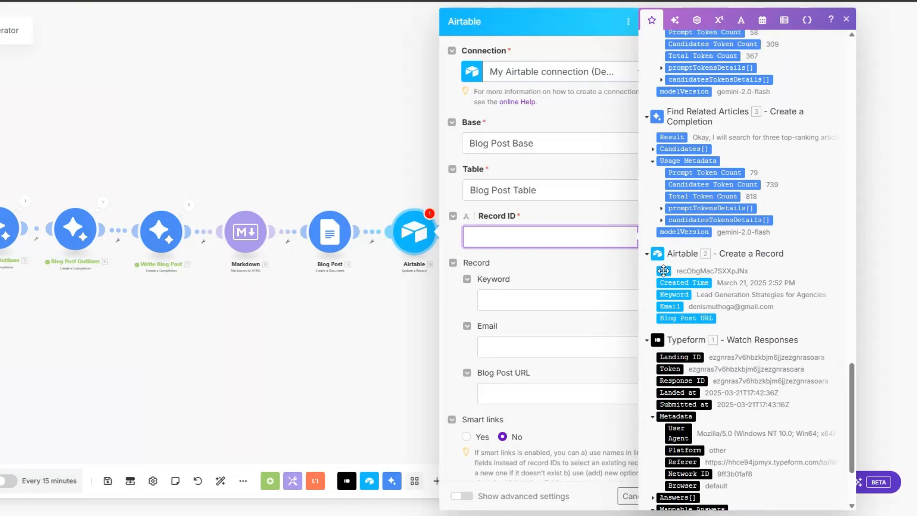
pyautogui.click(662, 272)
pyautogui.click(537, 290)
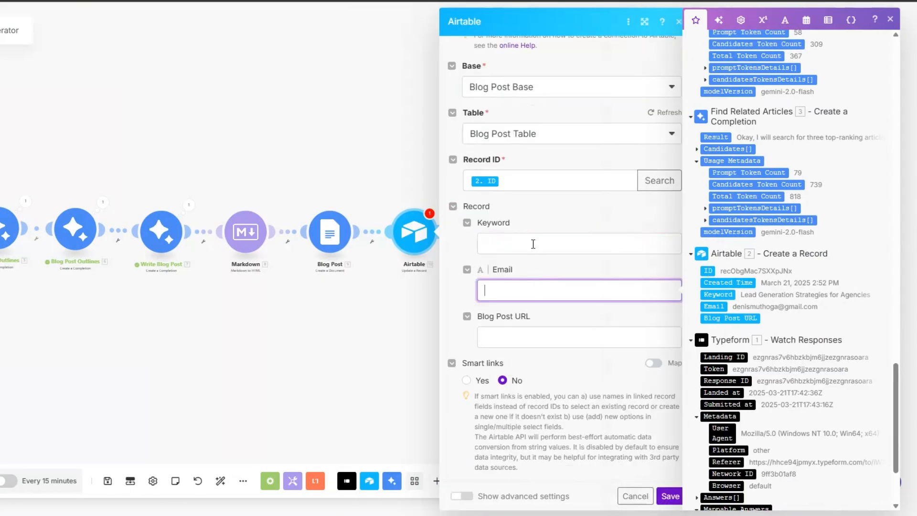
pyautogui.click(533, 243)
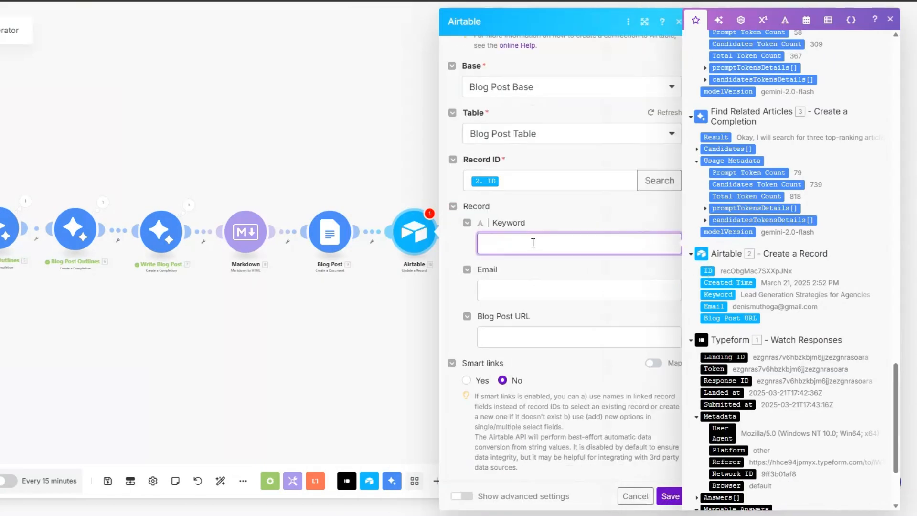
pyautogui.click(528, 293)
pyautogui.click(533, 334)
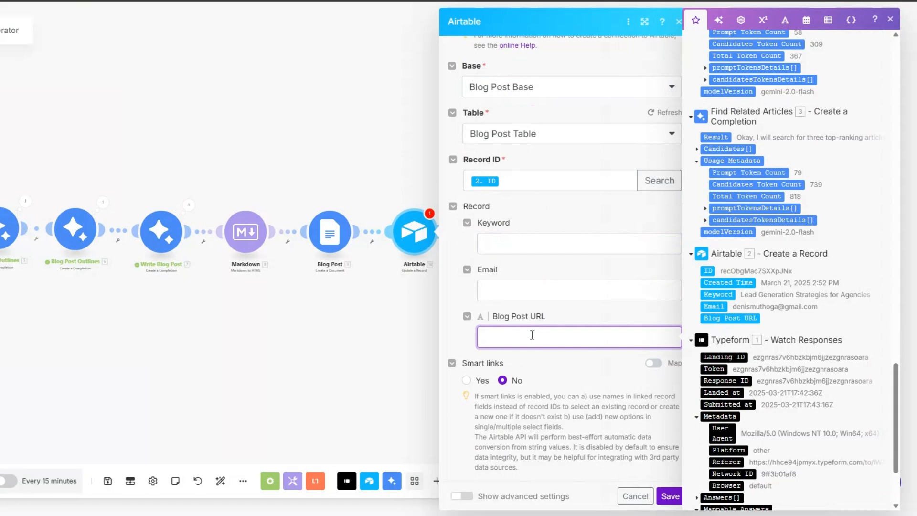
pyautogui.moveTo(896, 387); pyautogui.dragTo(895, 60)
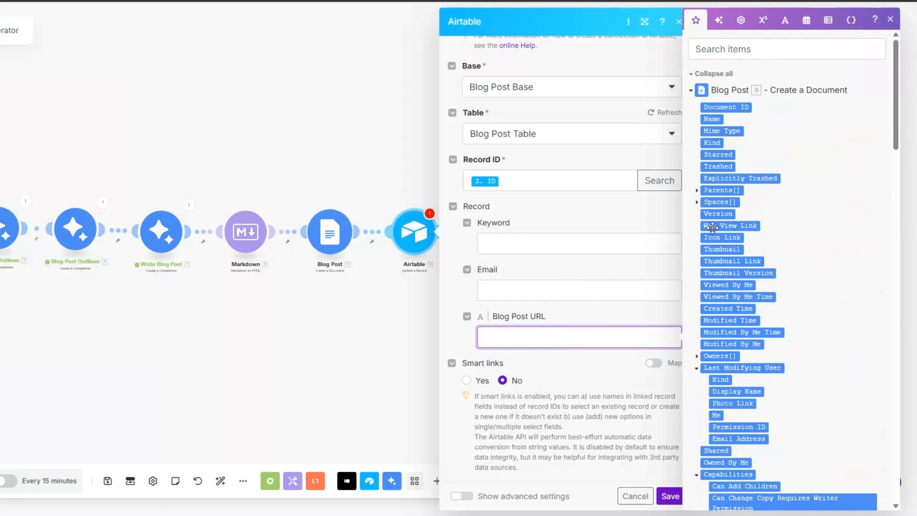
pyautogui.moveTo(712, 228); pyautogui.dragTo(574, 337)
pyautogui.click(670, 497)
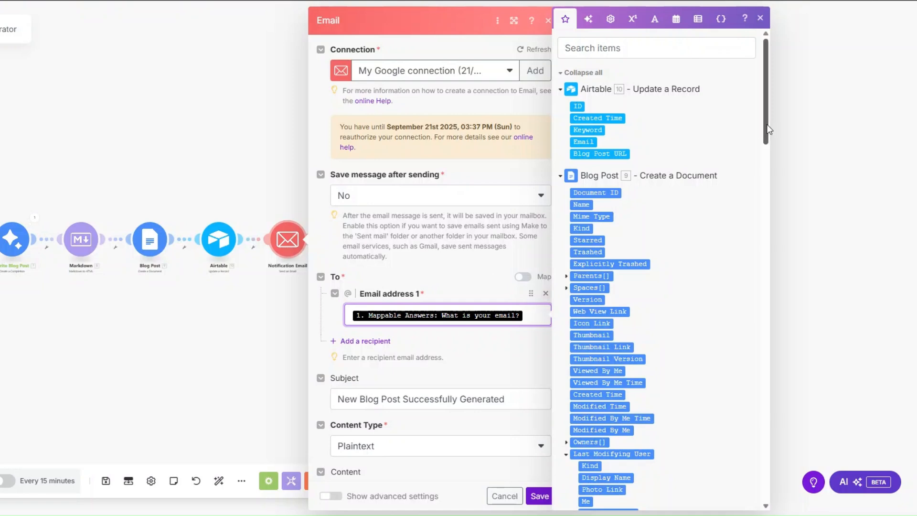
# - Insert the Blog Post module's Web View Link after 'Access it here:' in the email content and save
pyautogui.scroll(-15, 740, 434)
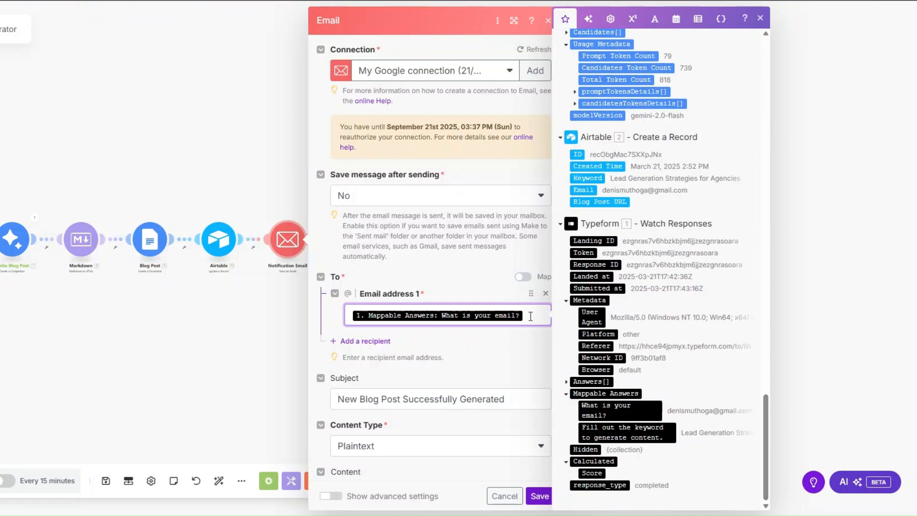
pyautogui.scroll(-5, 473, 198)
pyautogui.click(513, 170)
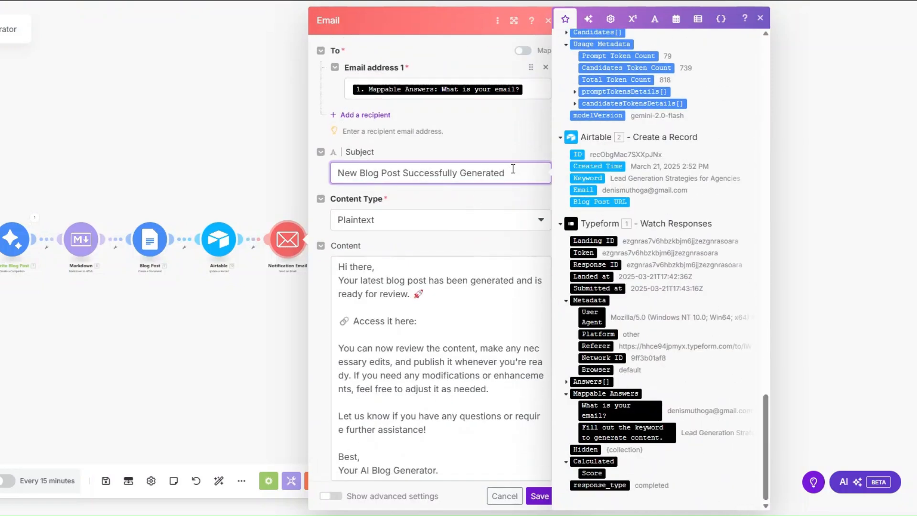
pyautogui.scroll(-2, 513, 167)
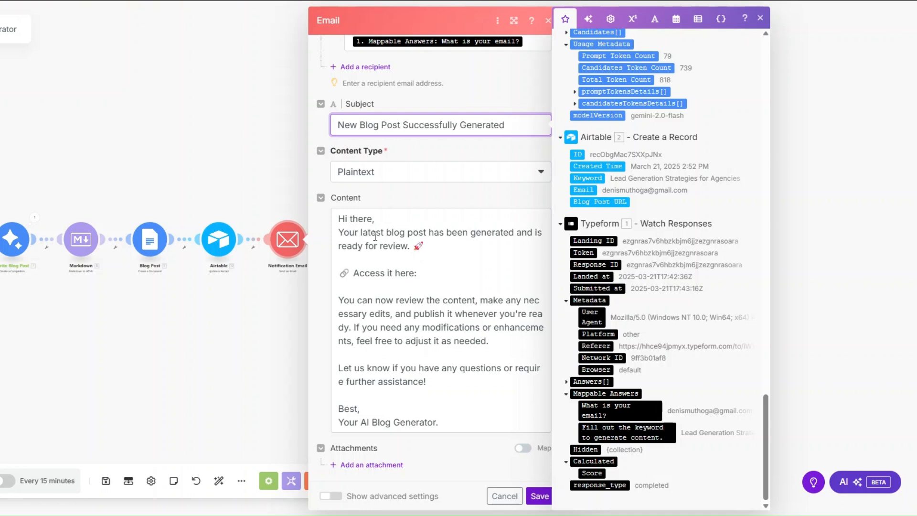
pyautogui.click(464, 280)
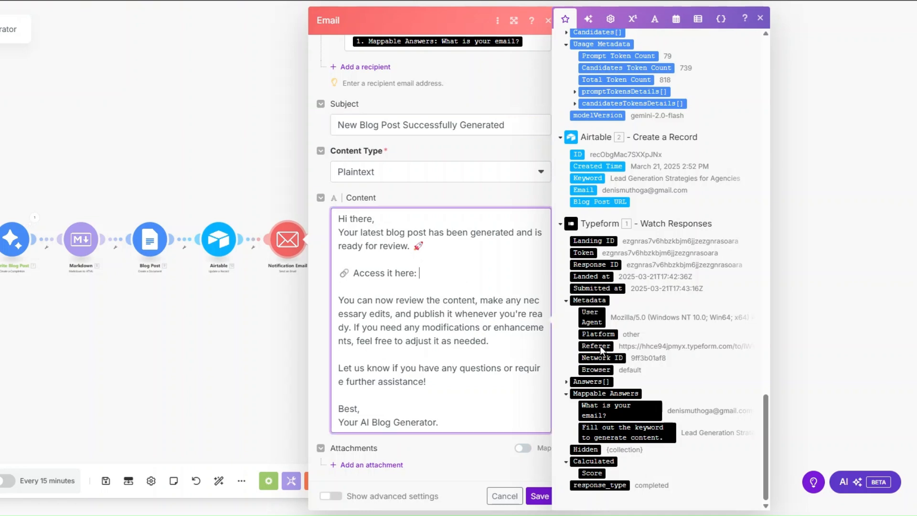
pyautogui.moveTo(764, 426); pyautogui.dragTo(784, 145)
pyautogui.scroll(8, 687, 143)
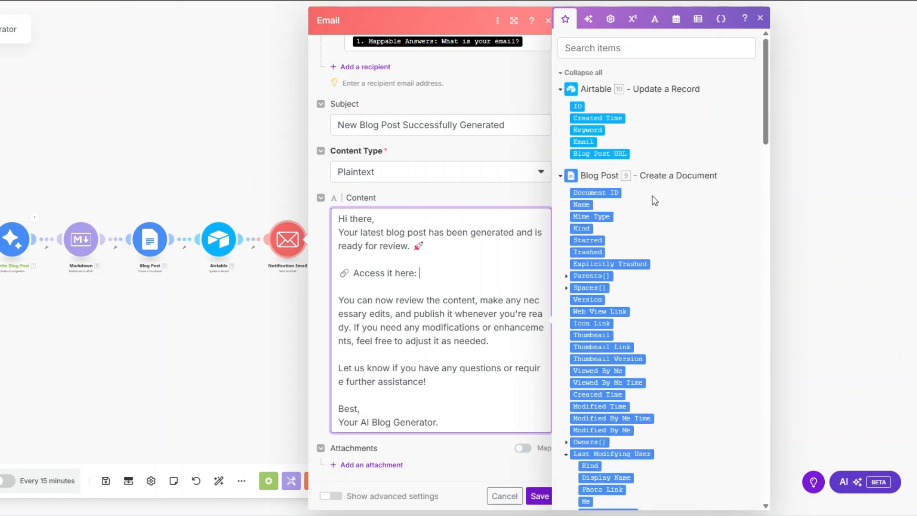
pyautogui.click(599, 311)
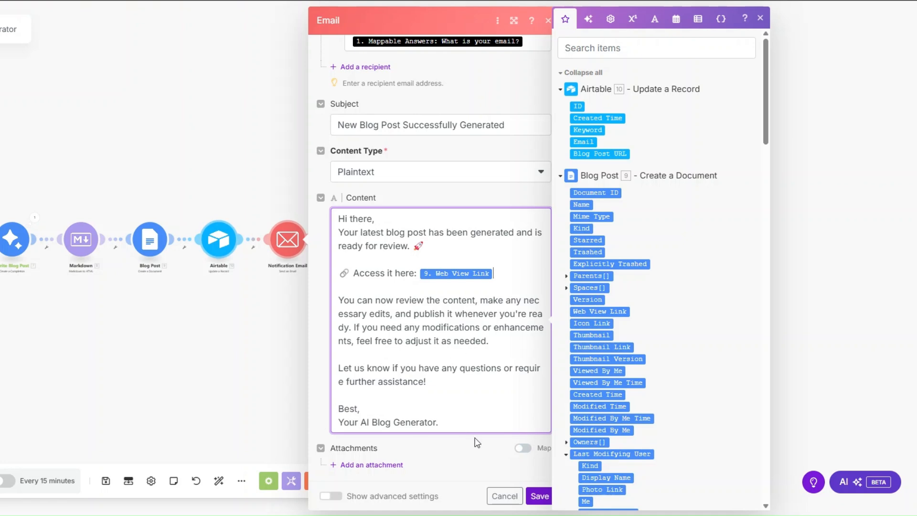
pyautogui.click(539, 496)
pyautogui.moveTo(147, 346); pyautogui.dragTo(406, 368)
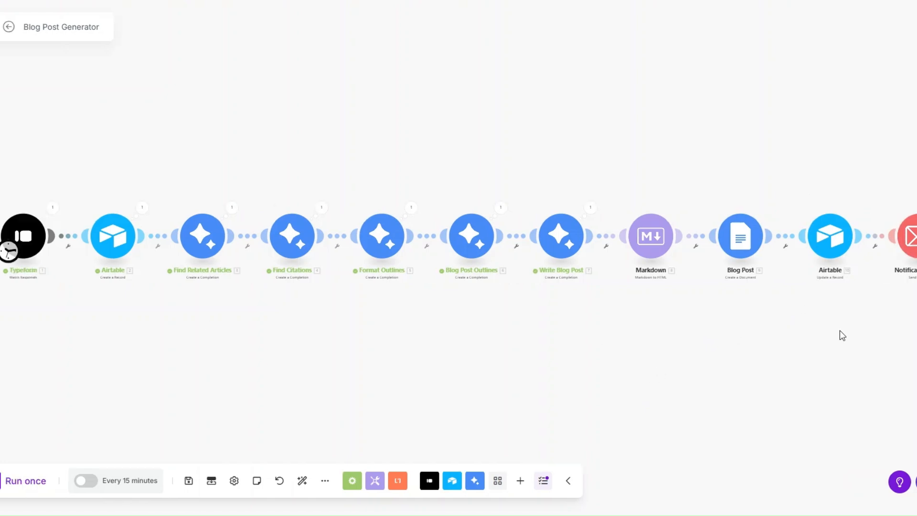
# - Set the Typeform trigger to start from the manually chosen latest response, then run the scenario once
pyautogui.rightClick(23, 240)
pyautogui.click(67, 285)
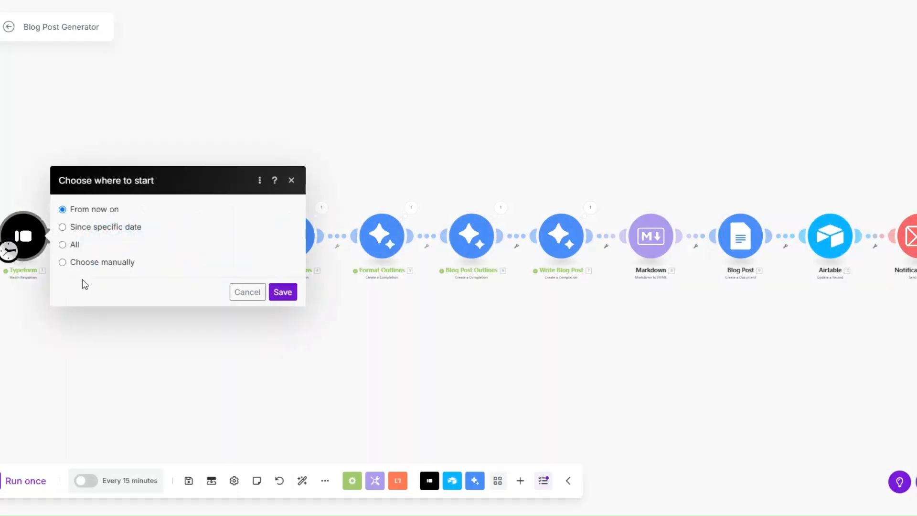
pyautogui.click(98, 266)
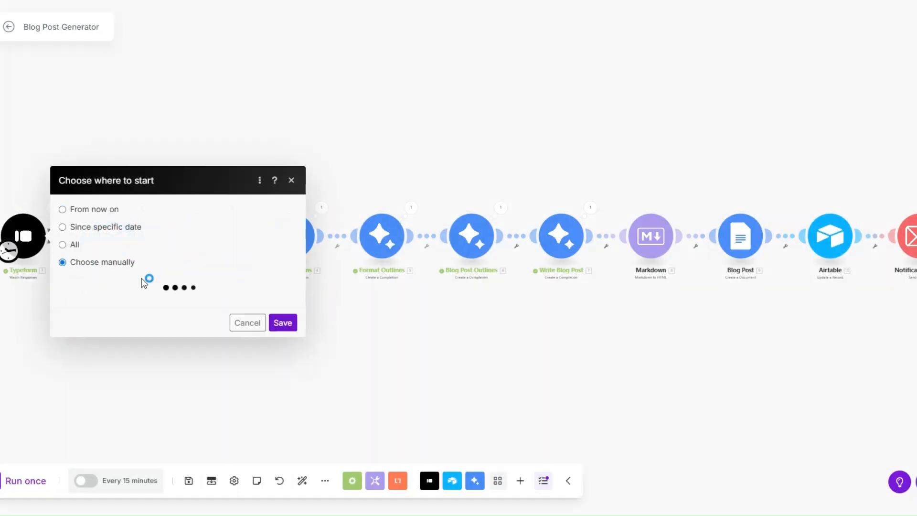
pyautogui.click(267, 256)
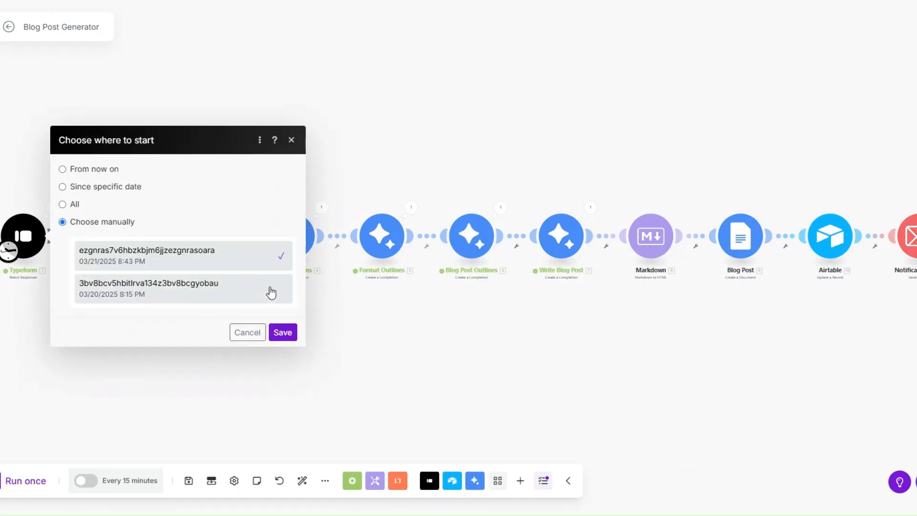
pyautogui.click(283, 322)
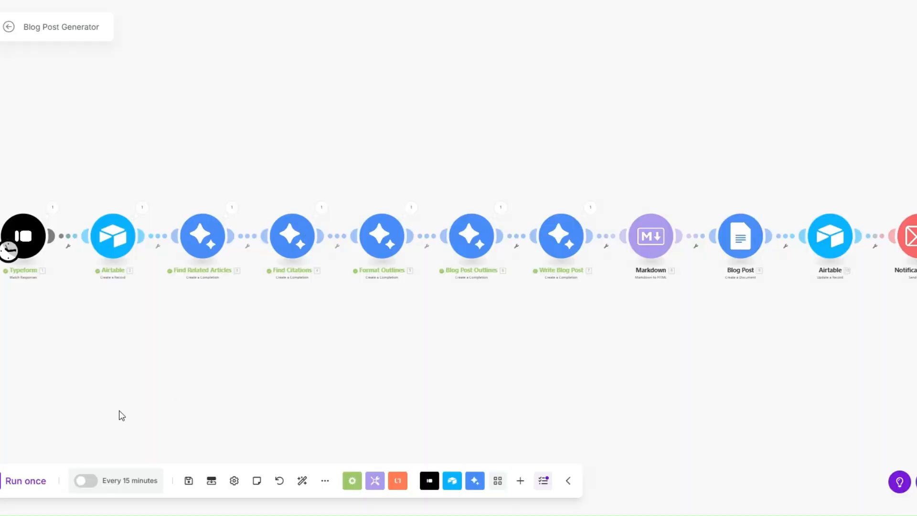
pyautogui.click(30, 481)
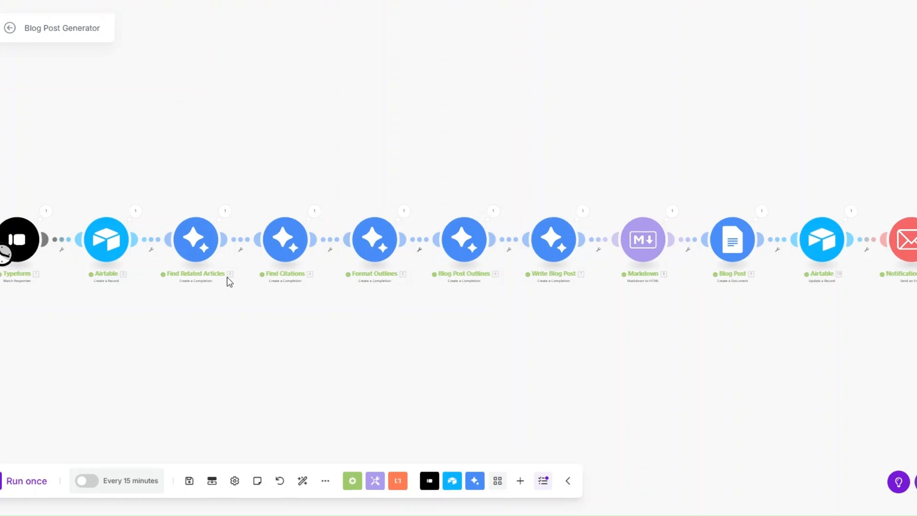
# - Inspect the Typeform trigger's output and its mapped form answers
pyautogui.click(46, 212)
pyautogui.click(99, 307)
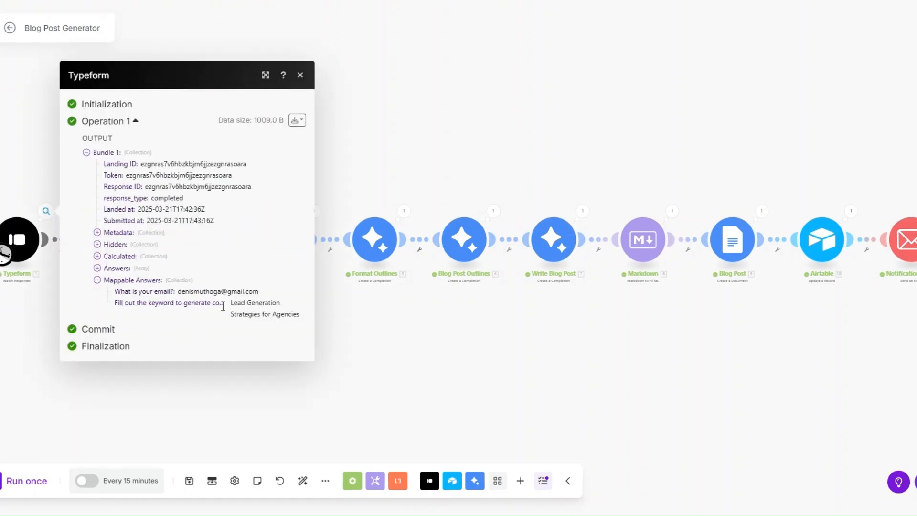
pyautogui.click(328, 342)
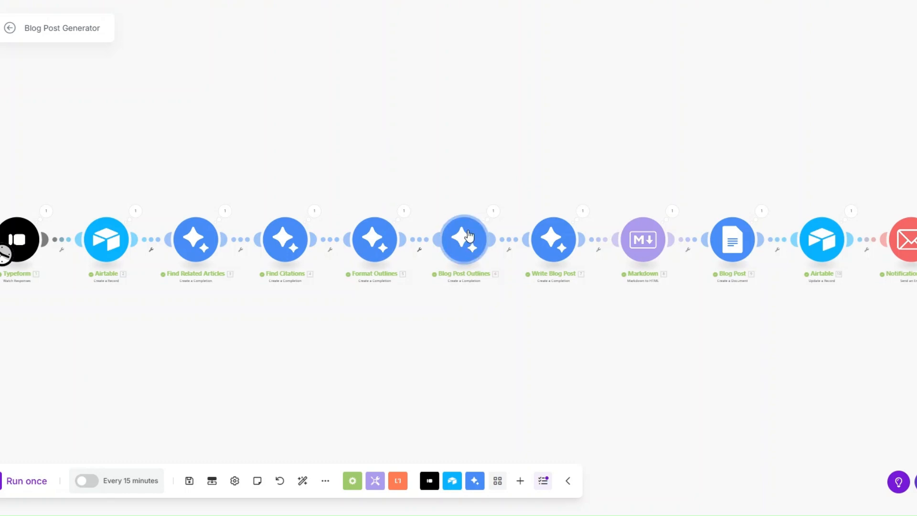
# - Read the Write Blog Post article result, then open the Blog Post module's output
pyautogui.click(584, 210)
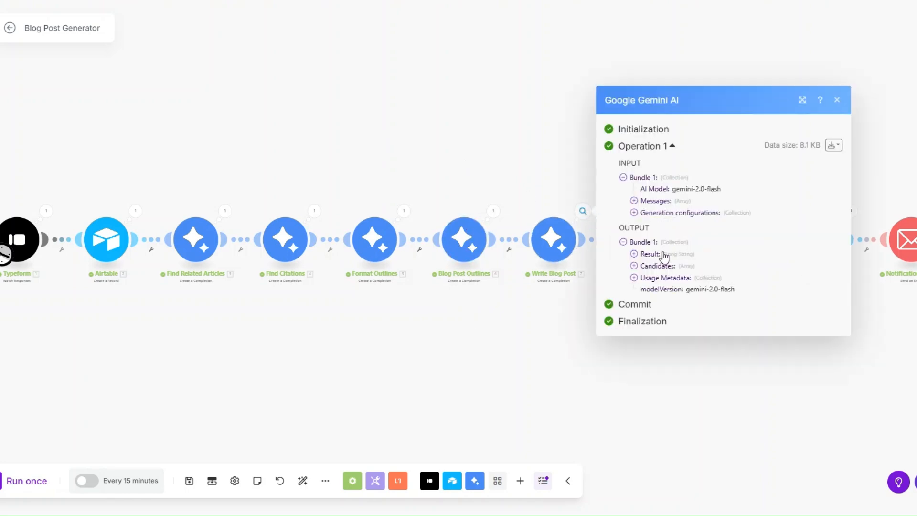
pyautogui.click(634, 255)
pyautogui.moveTo(644, 185); pyautogui.dragTo(767, 426)
pyautogui.scroll(-10, 683, 325)
pyautogui.scroll(-7, 683, 325)
pyautogui.click(682, 348)
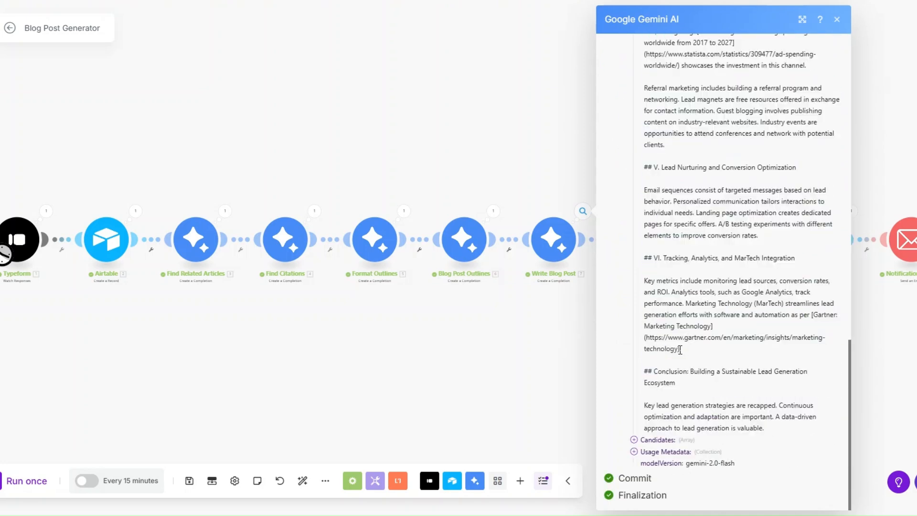
pyautogui.click(593, 239)
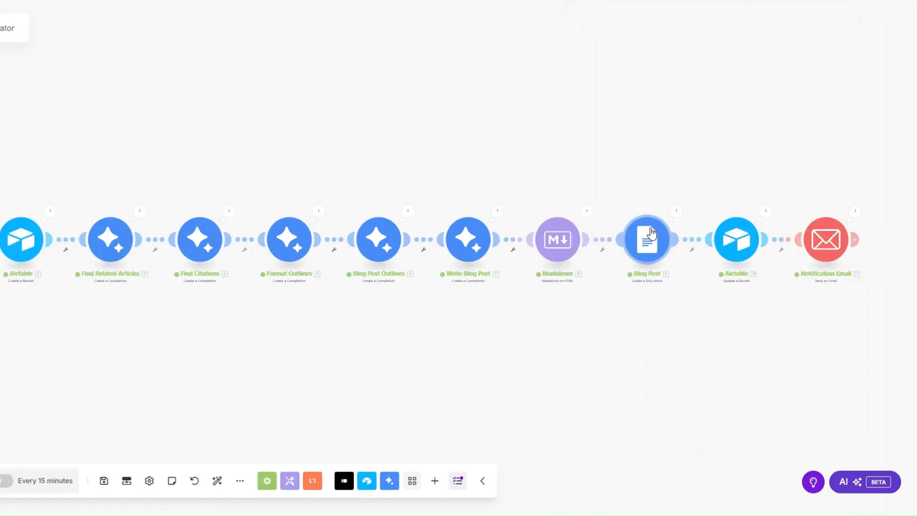
pyautogui.click(762, 212)
# - Copy the Web View Link, delete the blank lines above 'Referral marketing', and push section V to a new page
pyautogui.moveTo(750, 320); pyautogui.dragTo(800, 340)
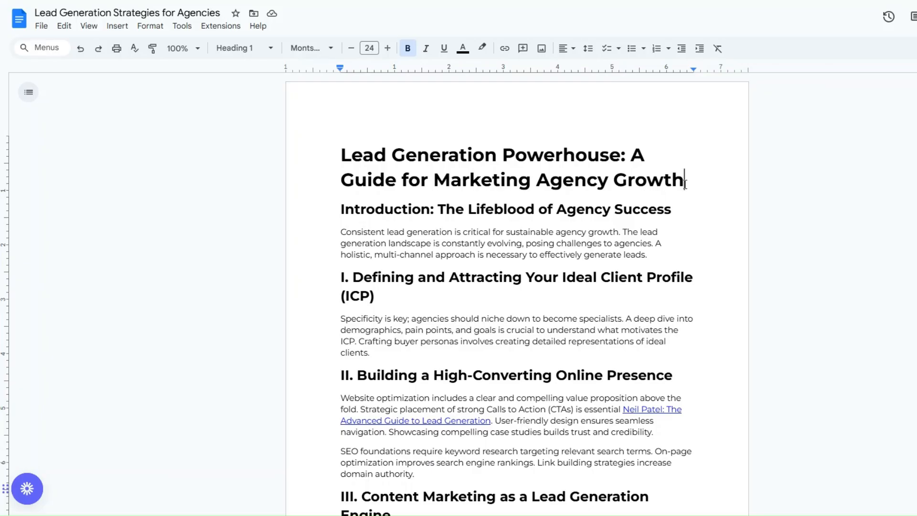
pyautogui.scroll(-2, 678, 186)
pyautogui.scroll(-13, 672, 186)
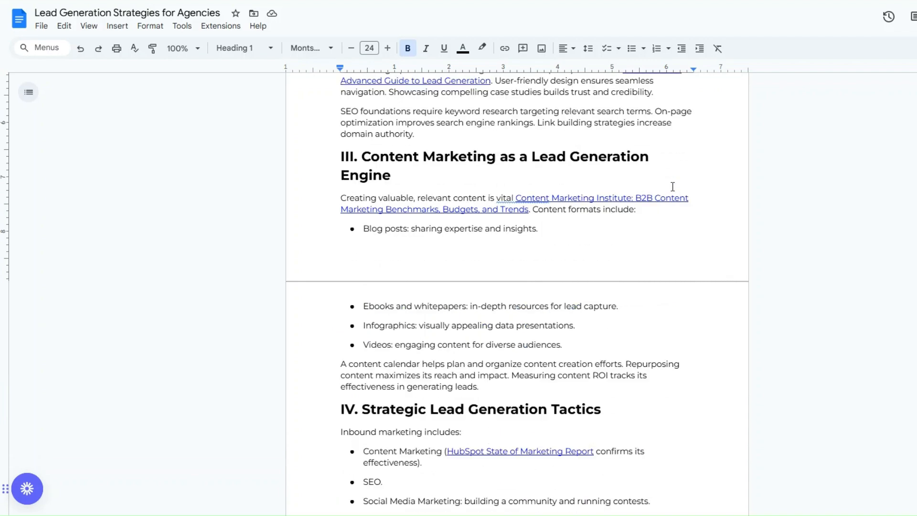
pyautogui.scroll(-5, 672, 186)
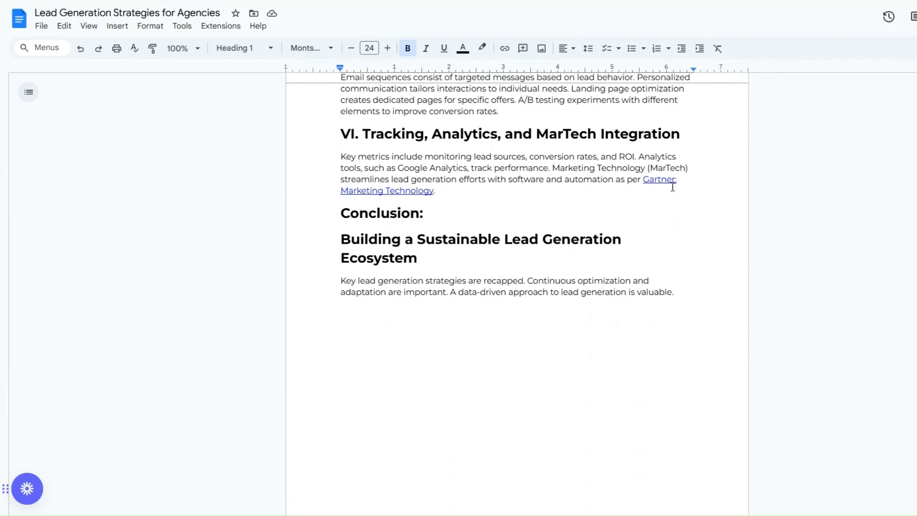
pyautogui.scroll(8, 672, 187)
pyautogui.scroll(6, 673, 186)
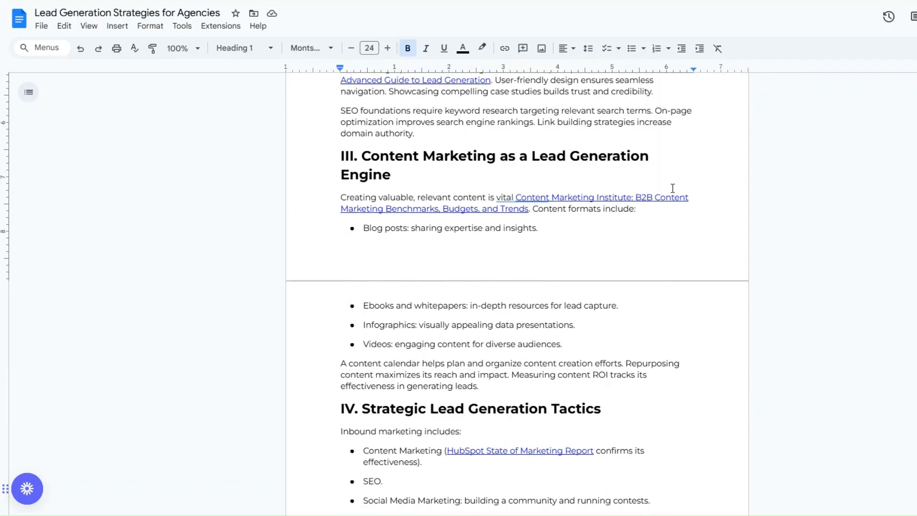
pyautogui.scroll(-8, 486, 317)
pyautogui.click(485, 320)
pyautogui.press('BackSpace')
pyautogui.press('BackSpace')
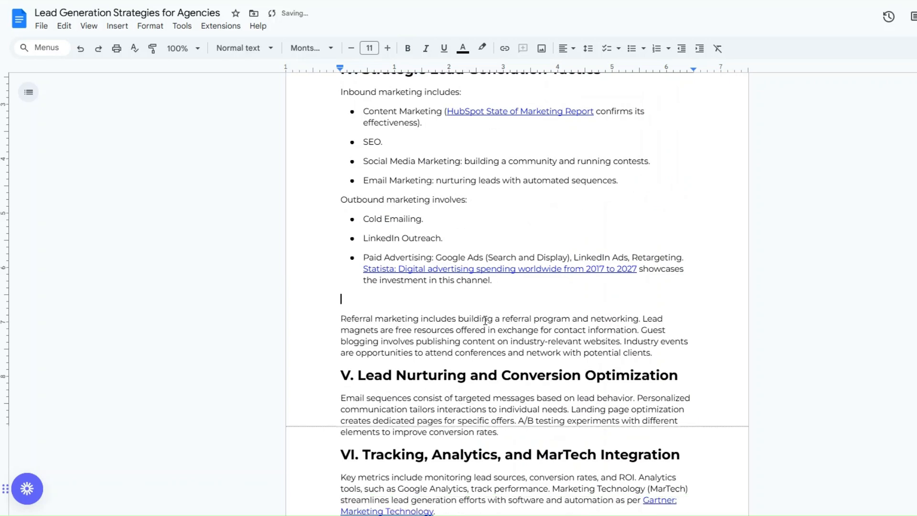
pyautogui.click(341, 354)
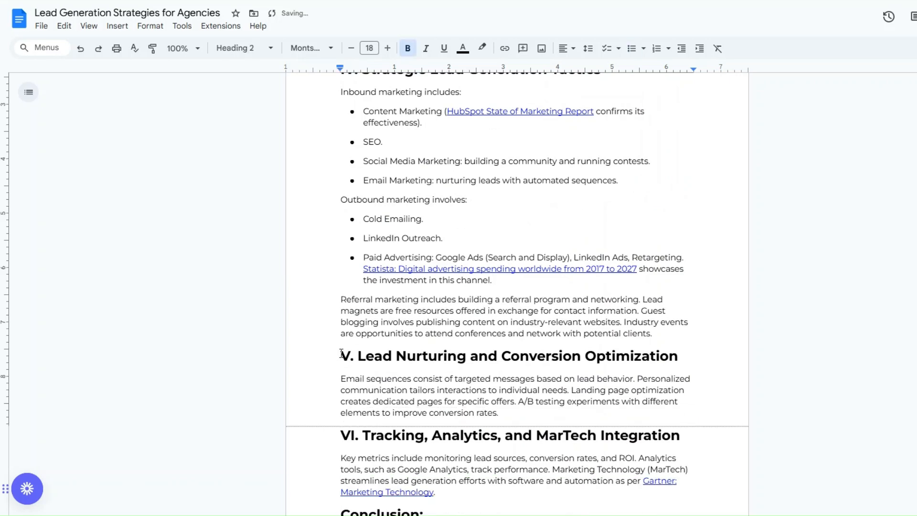
pyautogui.press('Return')
pyautogui.press('Return')
pyautogui.press('Return')
pyautogui.press('Return')
# - Check where the article's first citation link points
pyautogui.scroll(-6, 375, 274)
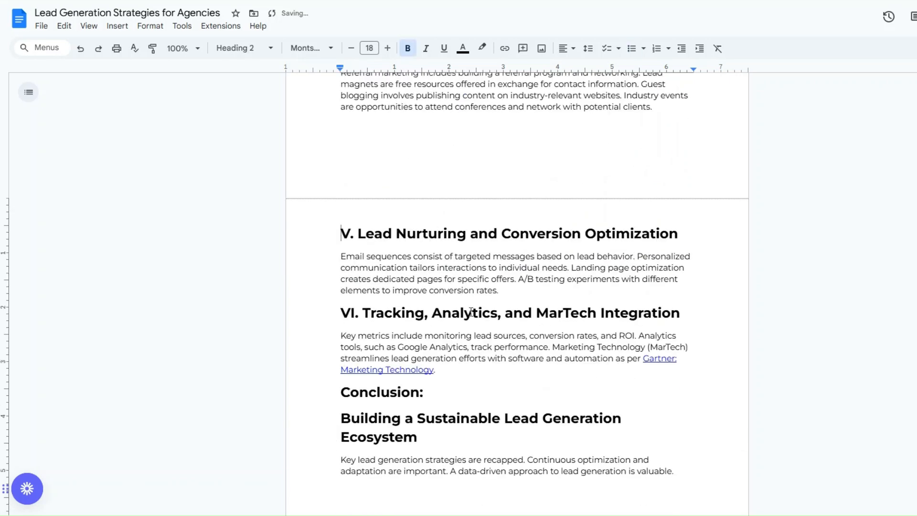
pyautogui.scroll(18, 434, 309)
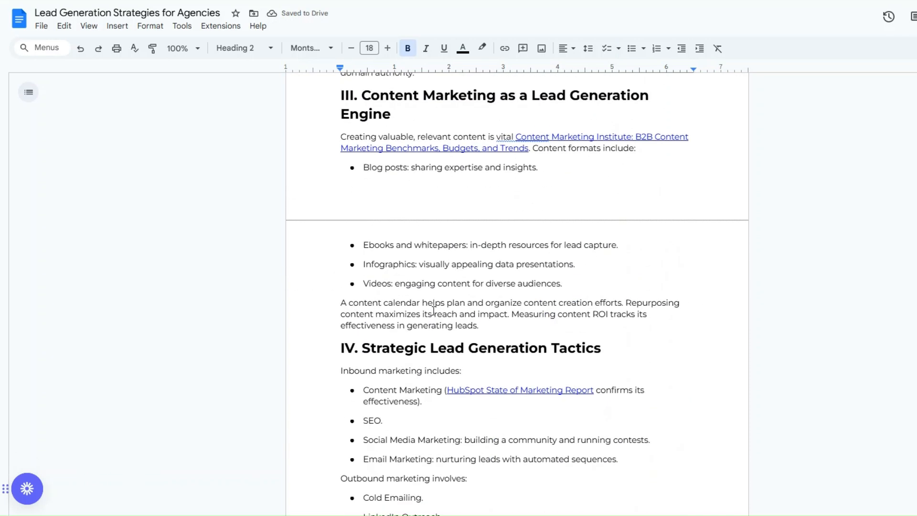
pyautogui.scroll(1, 434, 310)
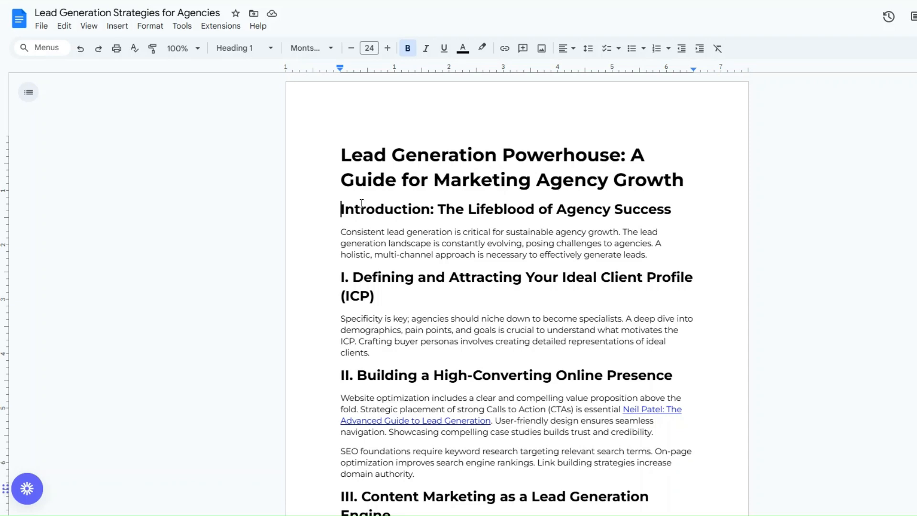
pyautogui.moveTo(341, 209); pyautogui.dragTo(590, 210)
pyautogui.scroll(-5, 464, 194)
pyautogui.click(465, 194)
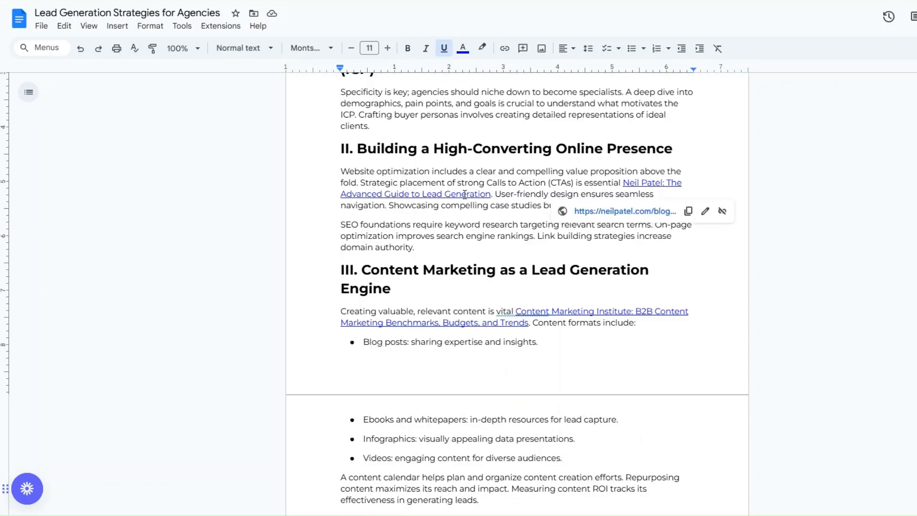
pyautogui.click(531, 205)
# - Scroll down to review the Conclusion, then select the second Airtable record's Blog Post URL
pyautogui.scroll(-3, 532, 205)
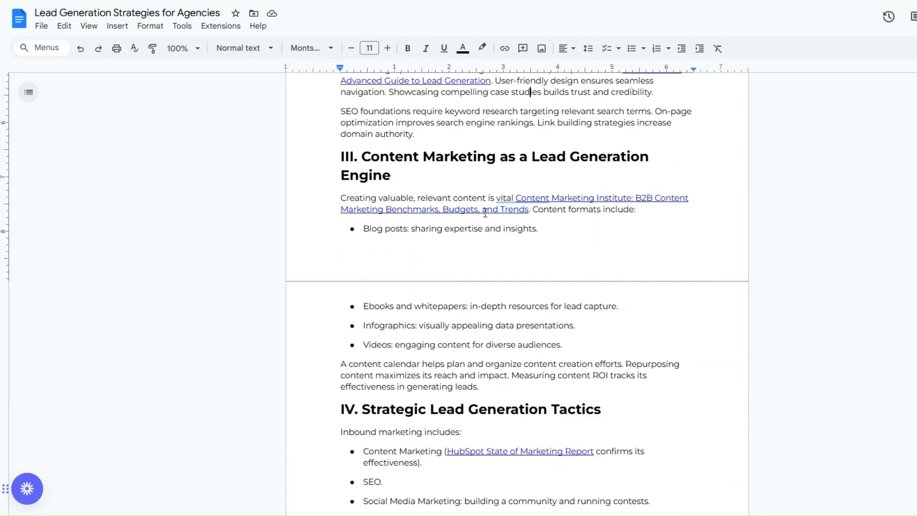
pyautogui.scroll(-1, 485, 212)
pyautogui.scroll(-2, 485, 212)
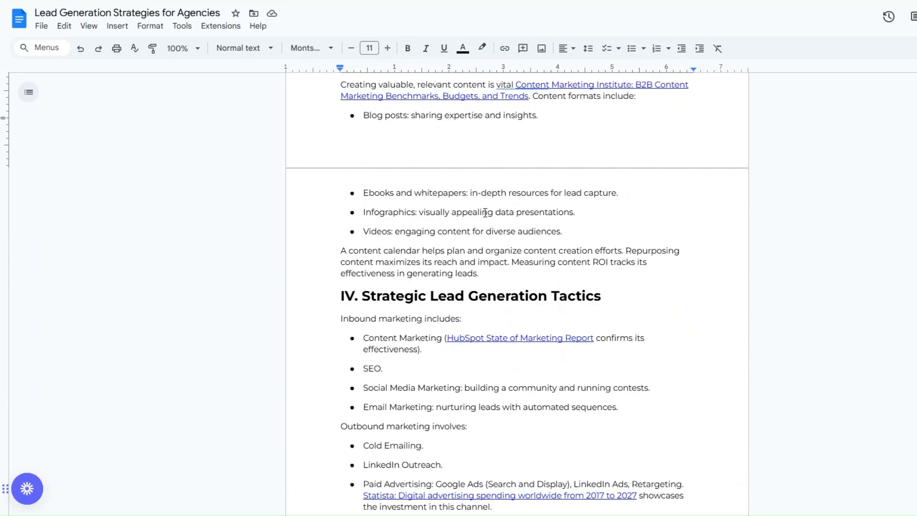
pyautogui.scroll(-3, 485, 212)
pyautogui.scroll(-4, 486, 213)
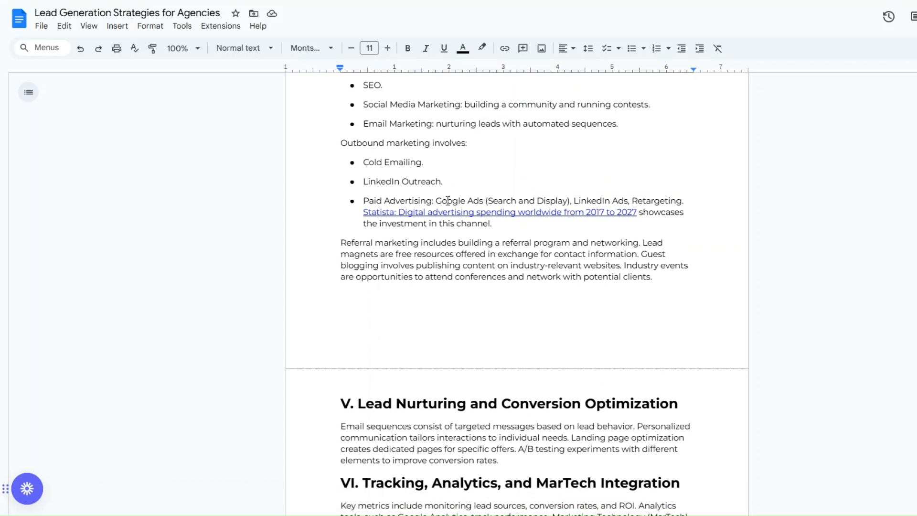
pyautogui.scroll(-8, 447, 201)
pyautogui.moveTo(341, 222); pyautogui.dragTo(681, 308)
pyautogui.click(560, 343)
pyautogui.scroll(20, 559, 347)
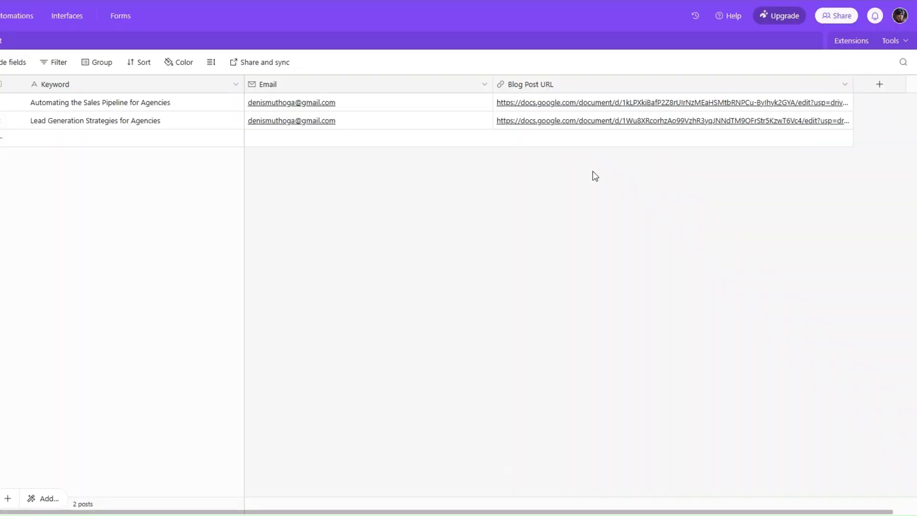
pyautogui.click(570, 123)
# - Open 'Lead Generation Strategies for Agencies' from its Airtable Blog Post URL and scroll through the article
pyautogui.click(569, 122)
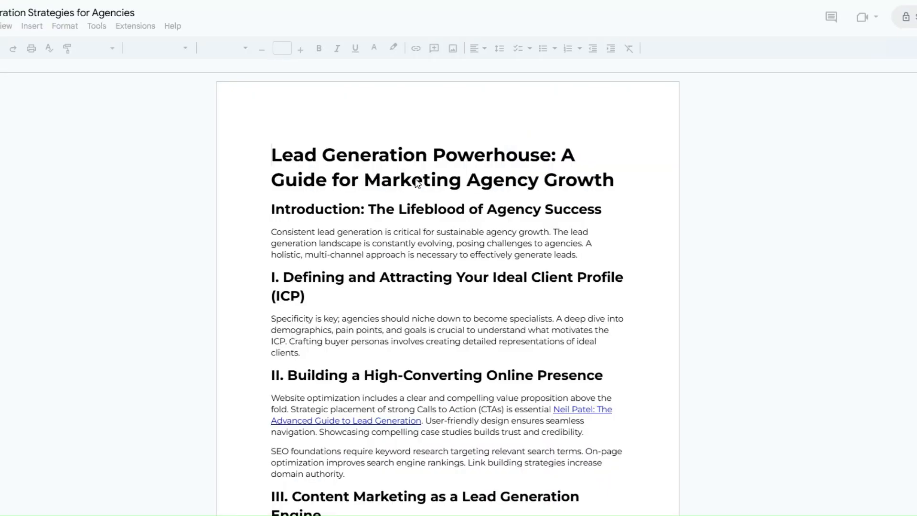
pyautogui.scroll(-11, 415, 178)
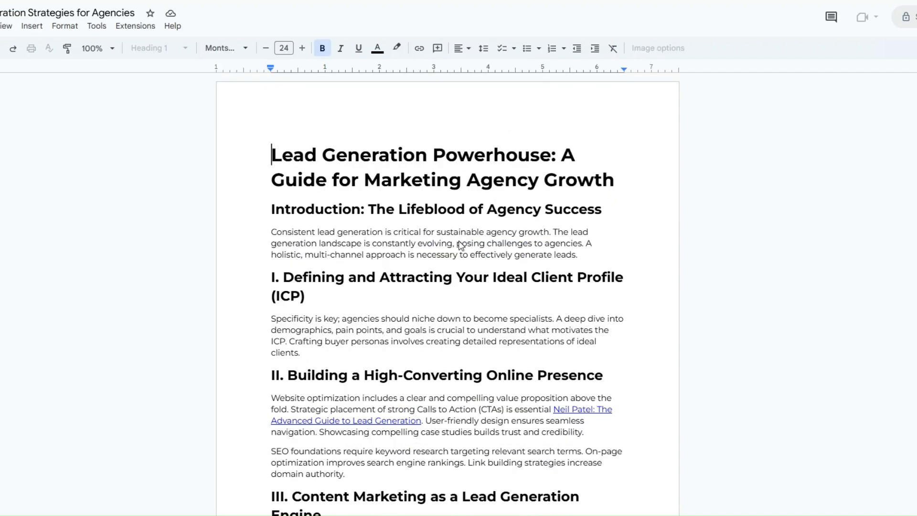
pyautogui.scroll(-5, 433, 182)
pyautogui.scroll(-20, 433, 182)
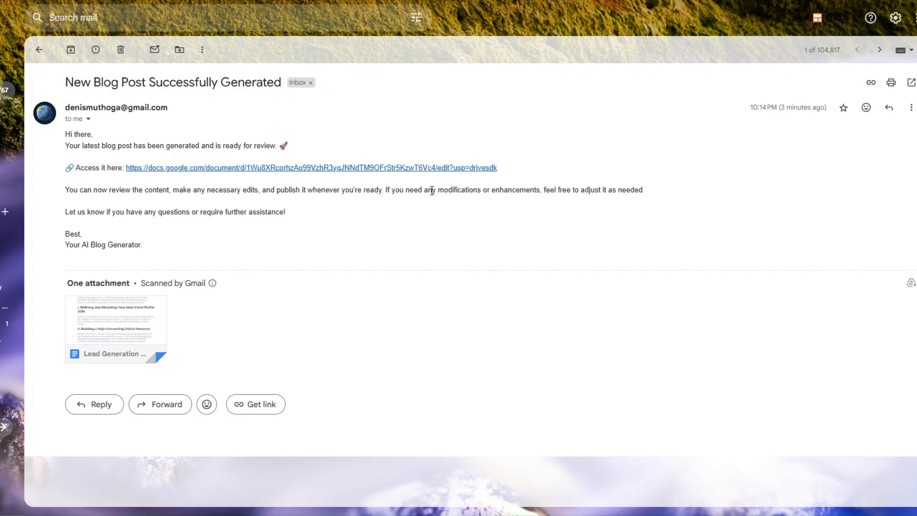
# - Follow the docs.google.com link in the 'New Blog Post Successfully Generated' email to view the blog post
pyautogui.moveTo(74, 83); pyautogui.dragTo(273, 84)
pyautogui.click(271, 115)
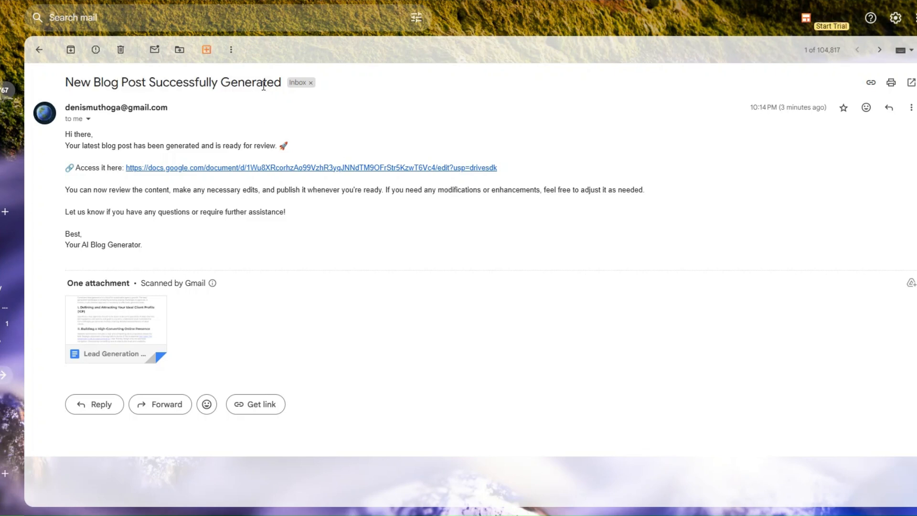
pyautogui.click(170, 169)
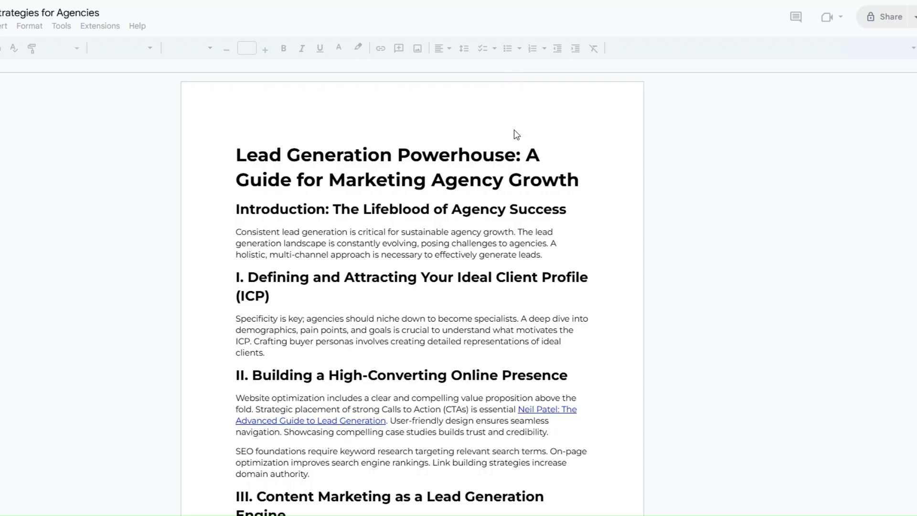
pyautogui.scroll(-10, 525, 221)
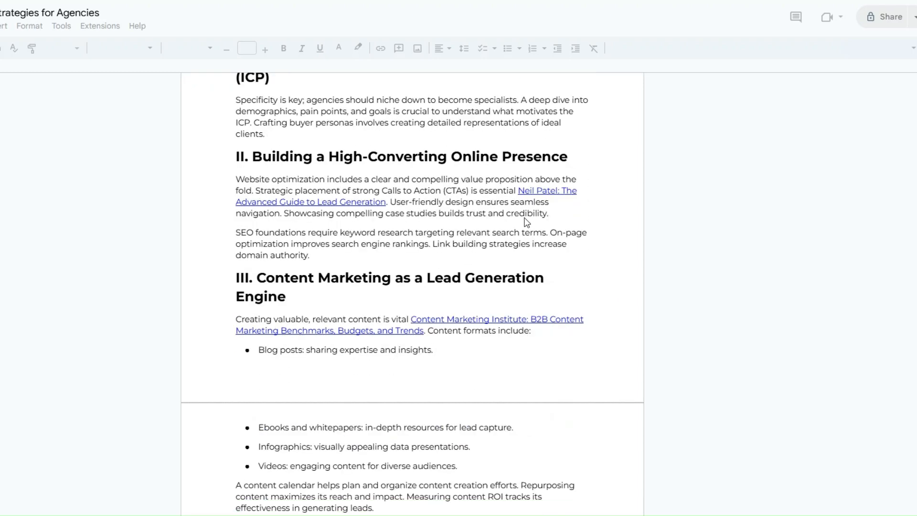
pyautogui.scroll(-13, 527, 222)
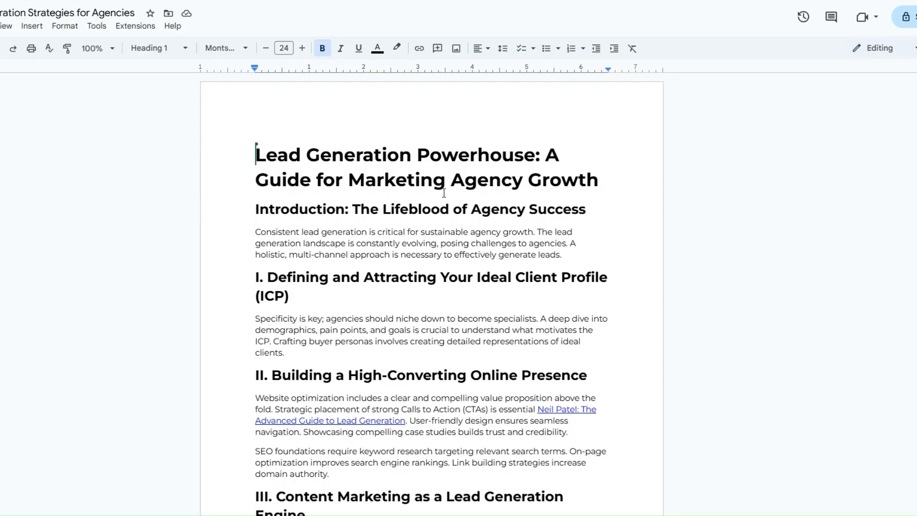
# - Review the full notification email message and scroll through the remaining content
pyautogui.scroll(-7, 442, 199)
pyautogui.scroll(-7, 442, 199)
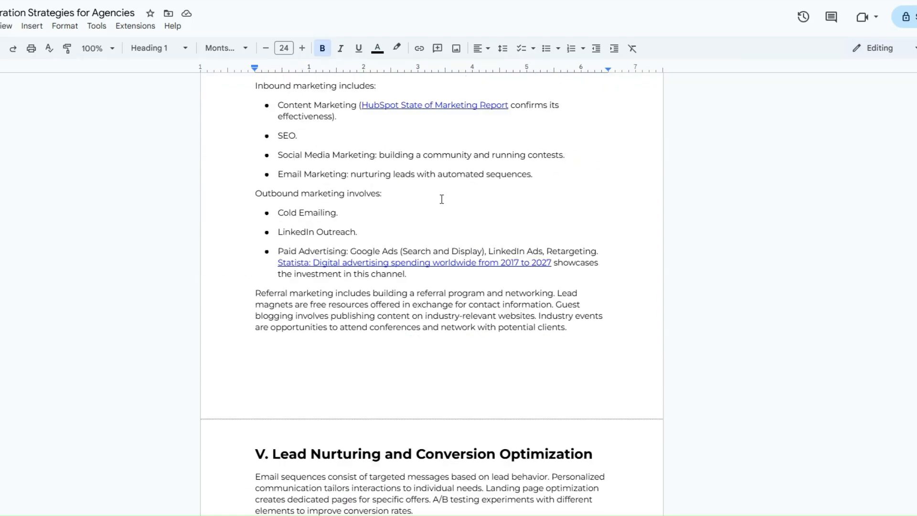
pyautogui.scroll(-8, 442, 199)
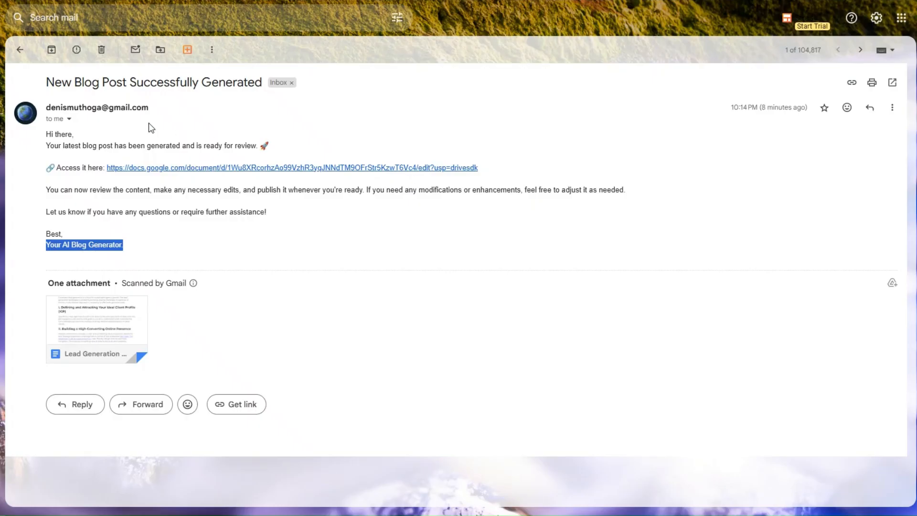
pyautogui.moveTo(40, 80); pyautogui.dragTo(206, 250)
pyautogui.click(227, 246)
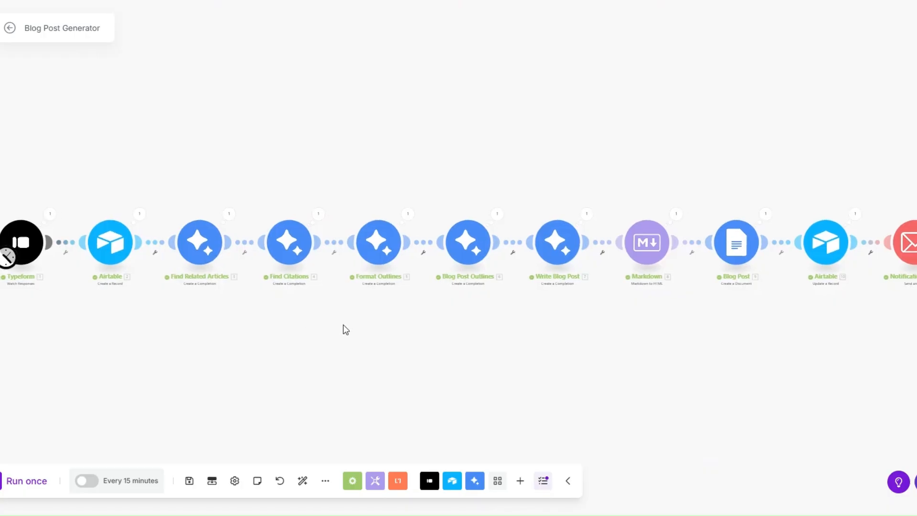
pyautogui.moveTo(343, 325); pyautogui.dragTo(345, 325)
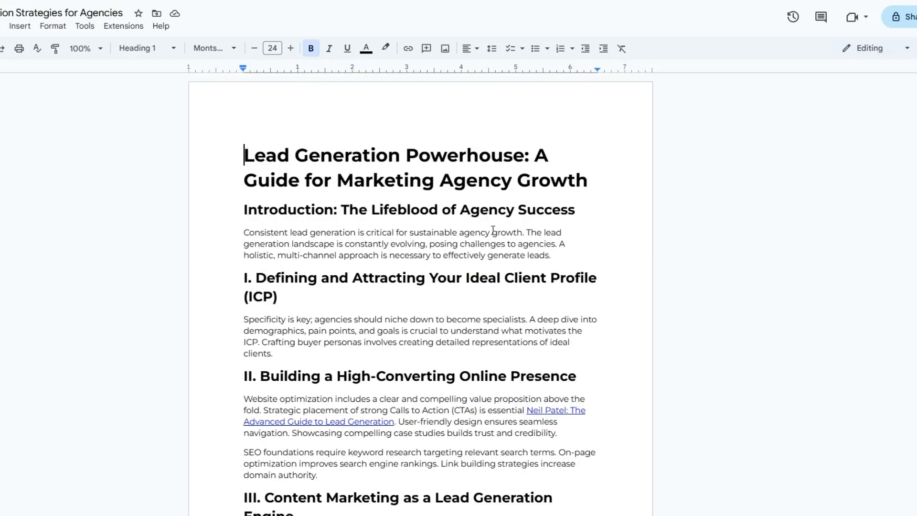
pyautogui.scroll(-15, 493, 229)
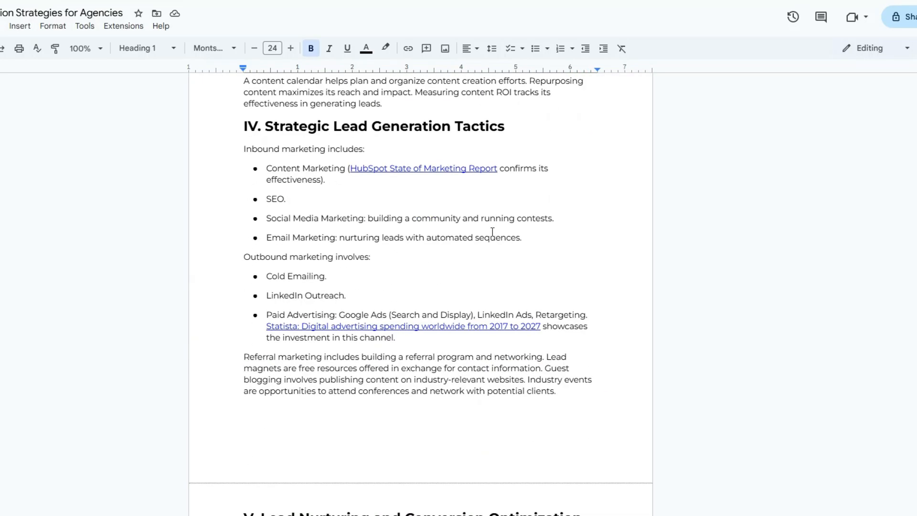
pyautogui.scroll(-7, 492, 232)
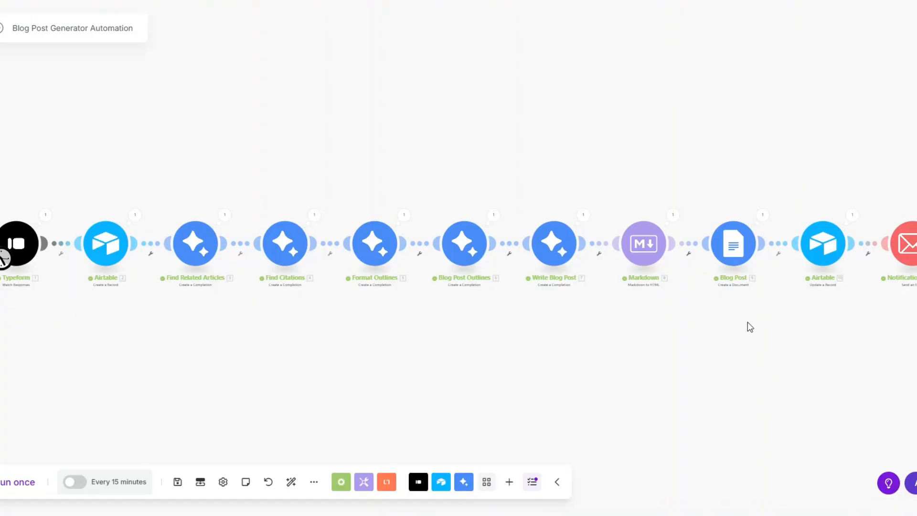